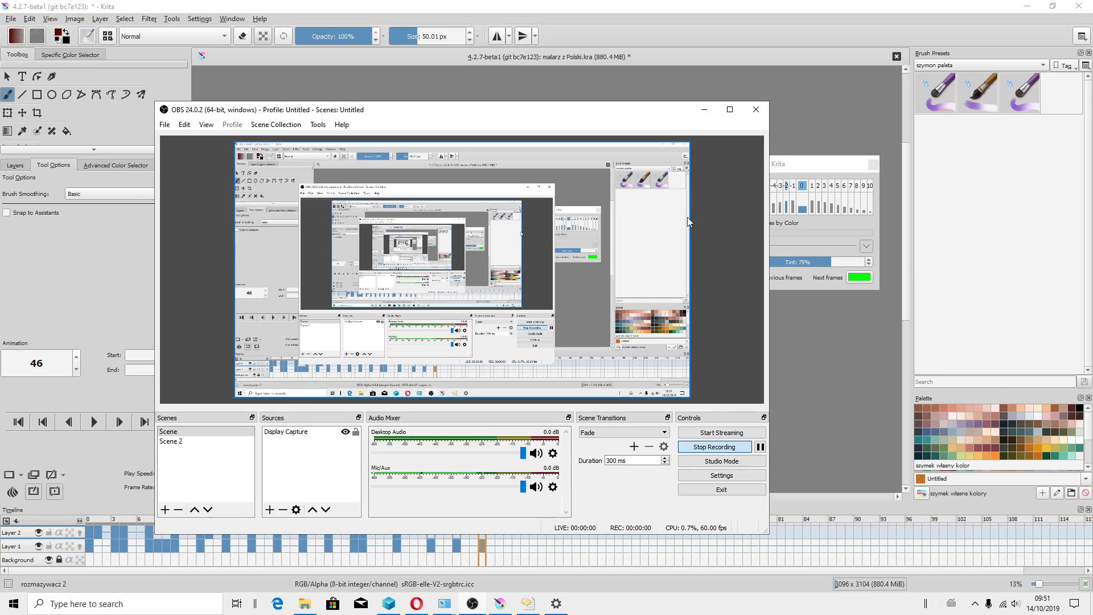
# Step: Start the OBS recording, then zoom and pan the Krita canvas onto the painter figure
pyautogui.click(704, 109)
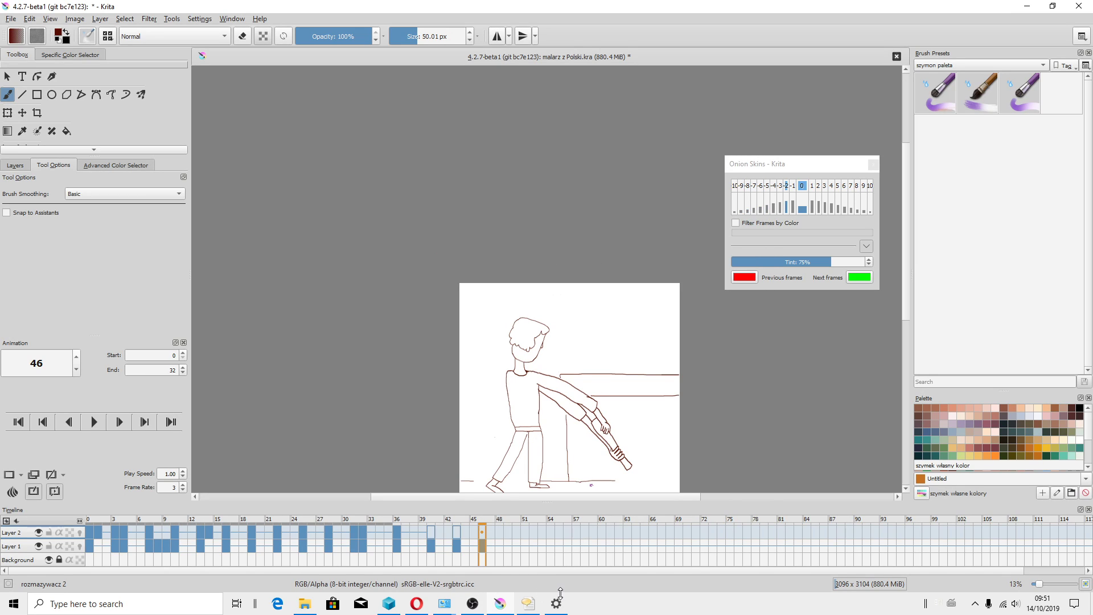
pyautogui.scroll(2, 570, 440)
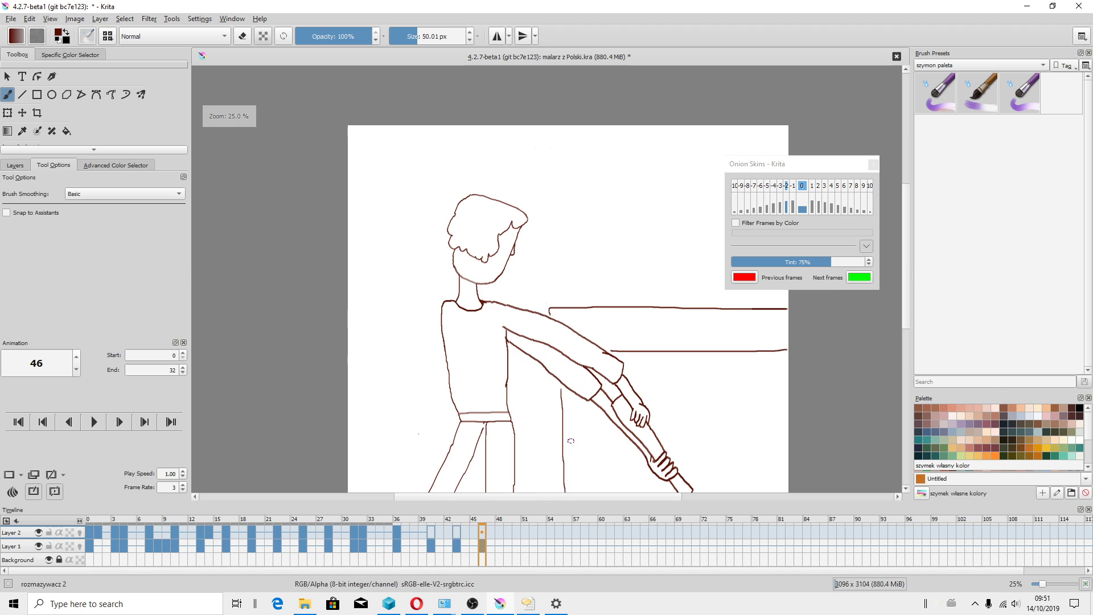
pyautogui.moveTo(566, 435); pyautogui.dragTo(523, 330)
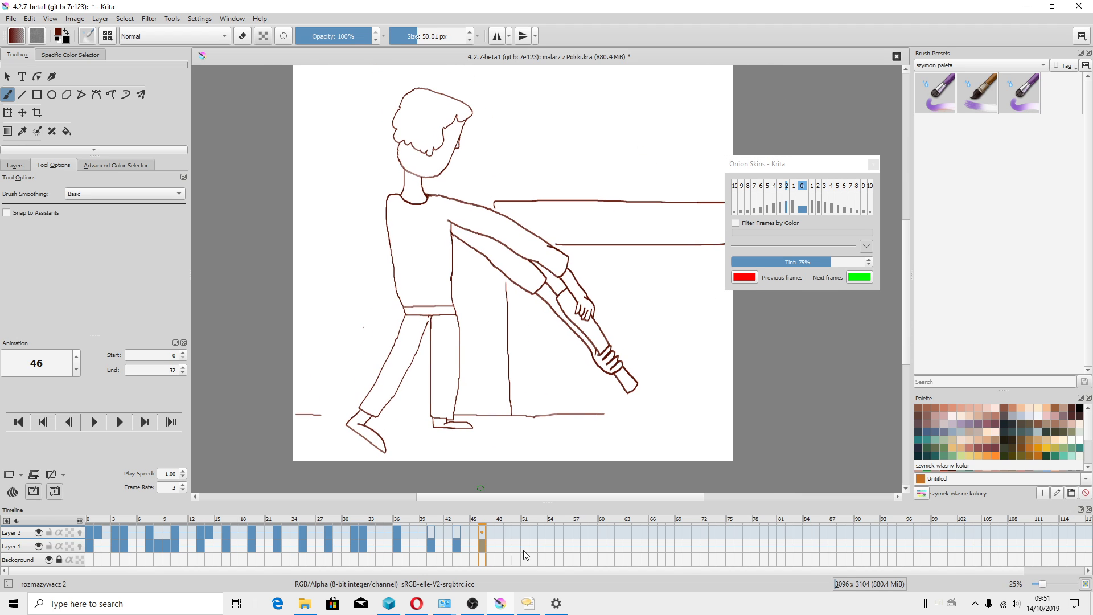
pyautogui.click(528, 604)
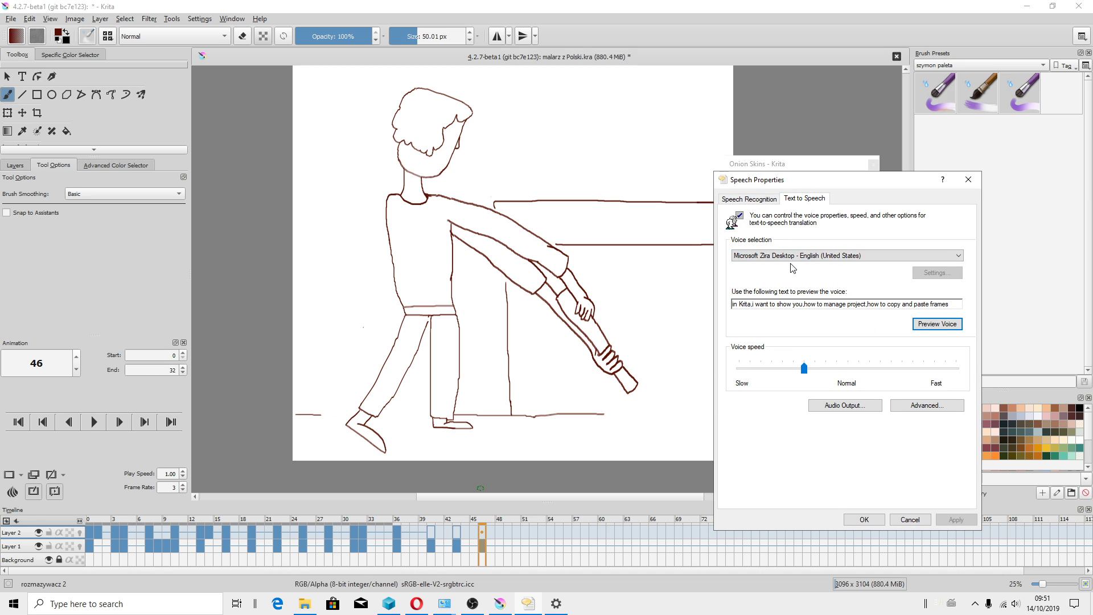
pyautogui.click(936, 328)
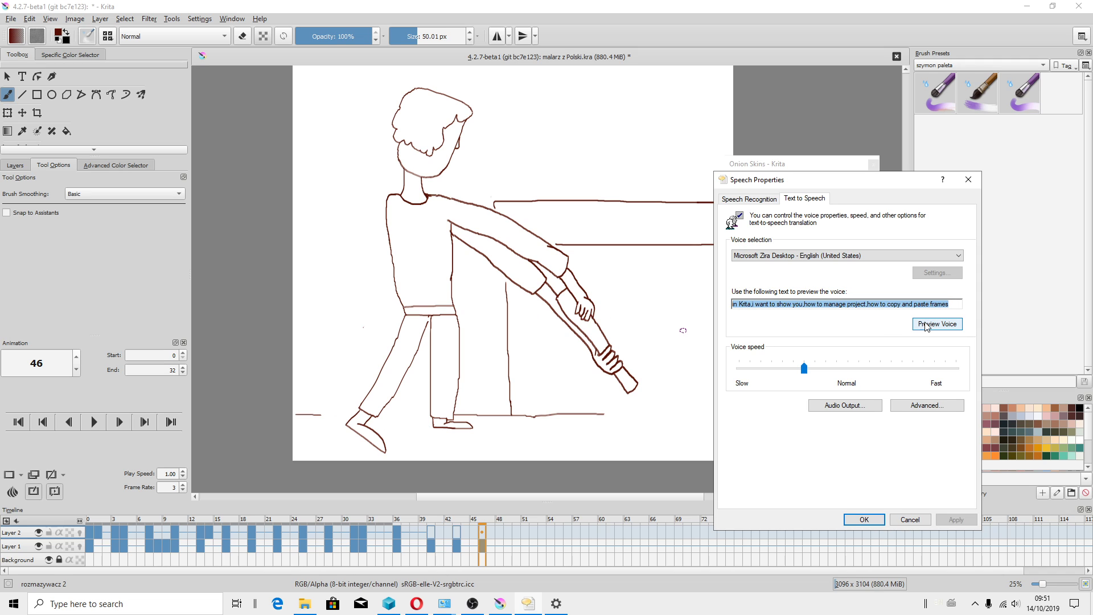
pyautogui.click(731, 30)
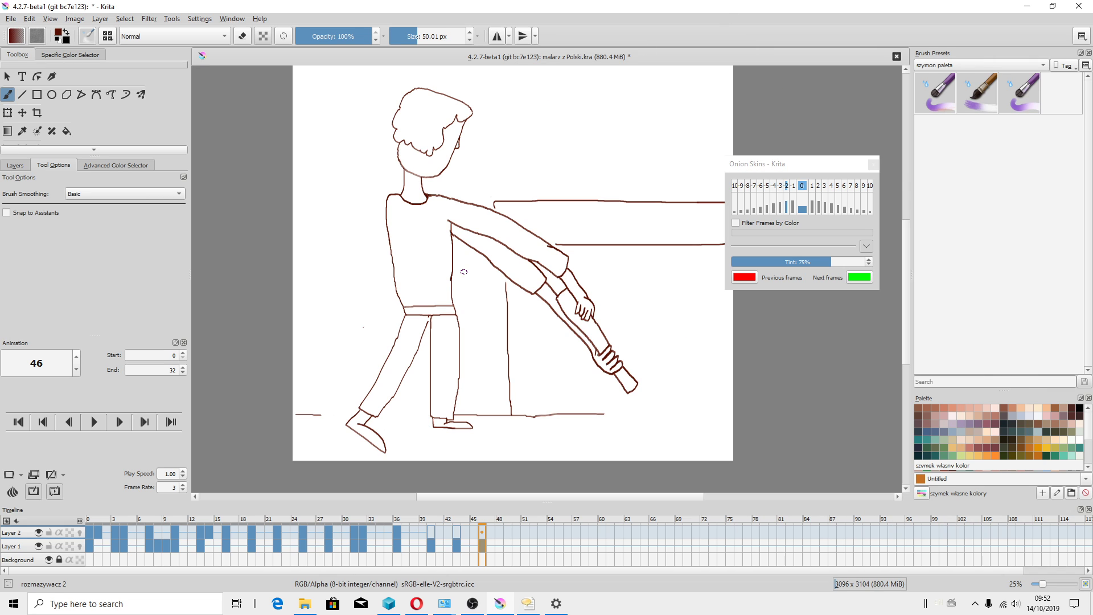
# Step: Switch the docker to show the Layers list
pyautogui.scroll(-3, 467, 256)
pyautogui.scroll(3, 542, 263)
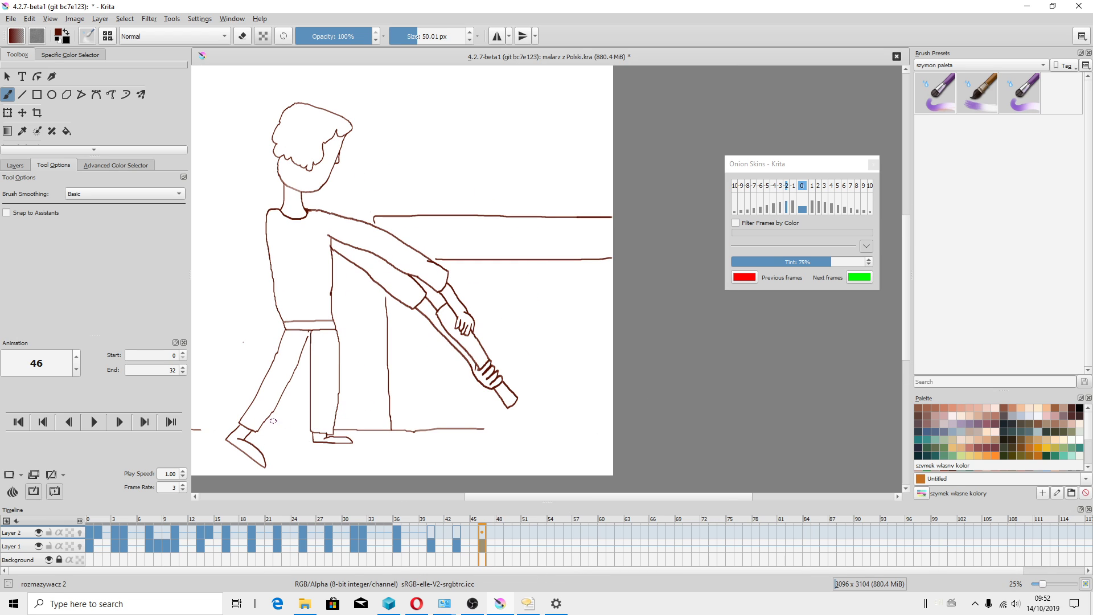
pyautogui.scroll(1, 349, 390)
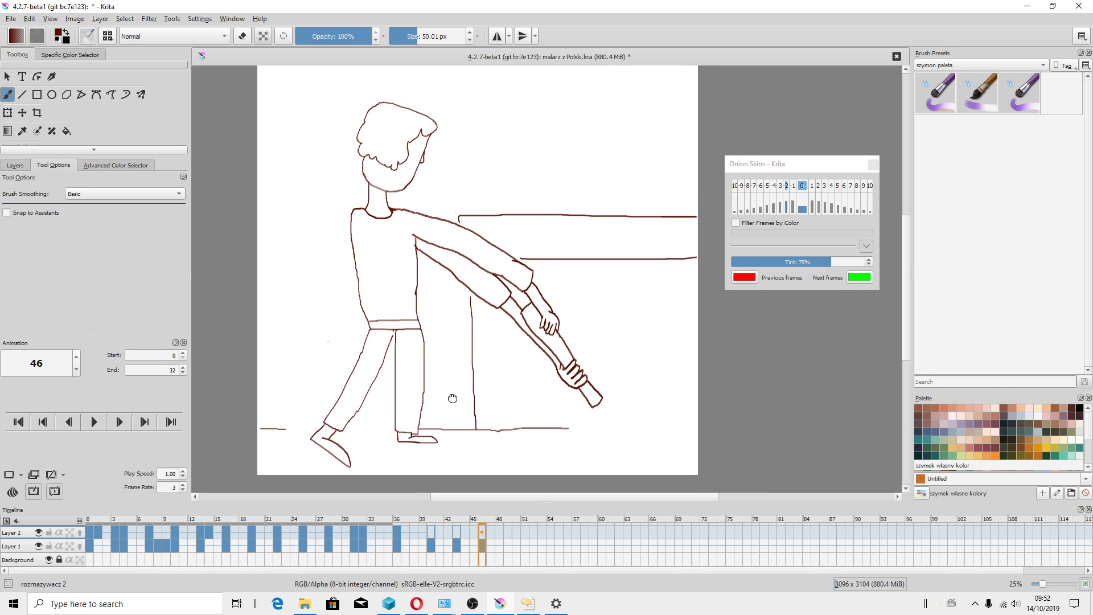
pyautogui.scroll(-1, 464, 281)
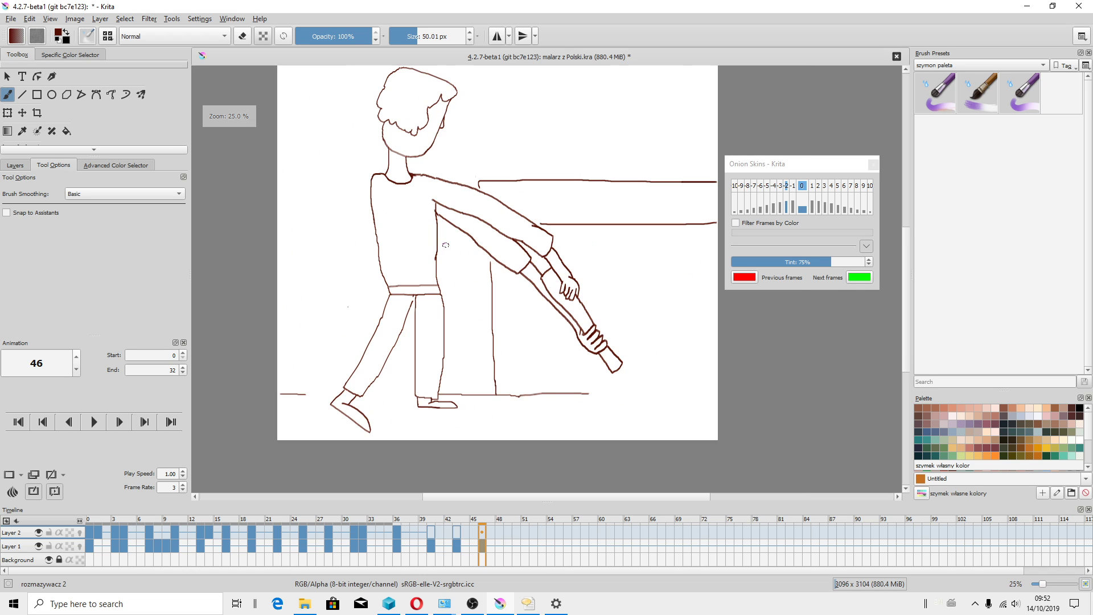
pyautogui.click(12, 164)
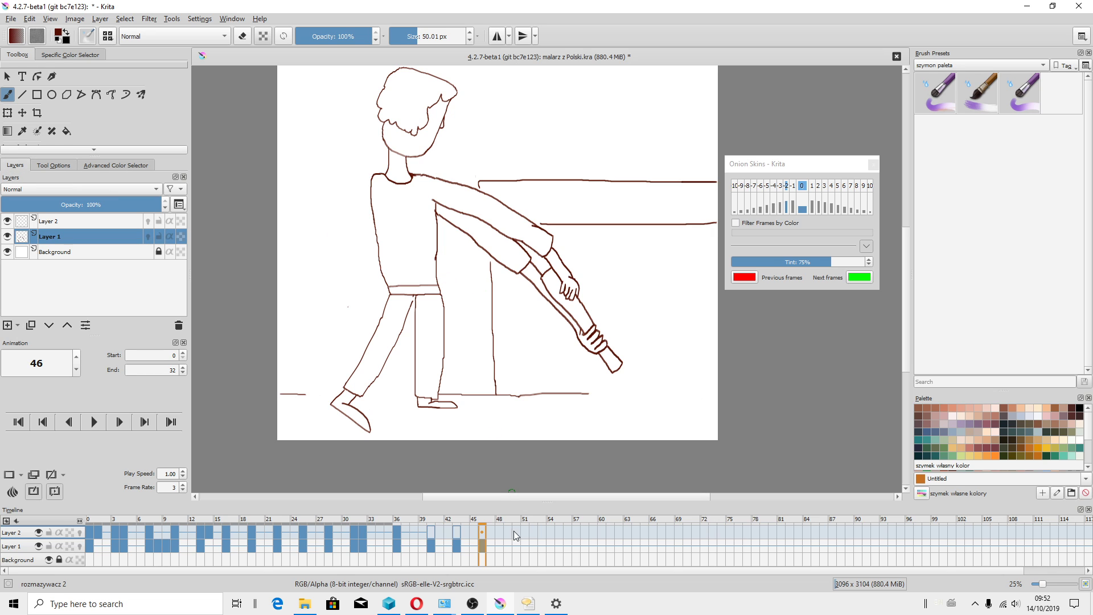
# Step: Step through timeline frames 47, 43, 40 and back to 46, then reopen Speech Properties
pyautogui.click(487, 545)
pyautogui.scroll(-1, 390, 263)
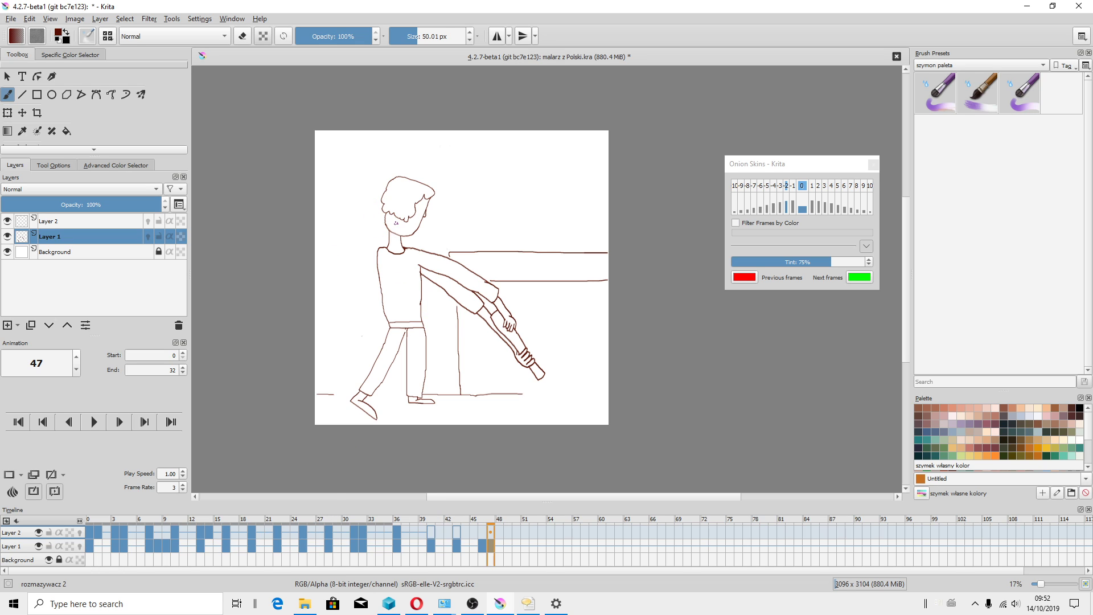
pyautogui.click(455, 542)
pyautogui.click(430, 545)
pyautogui.click(456, 545)
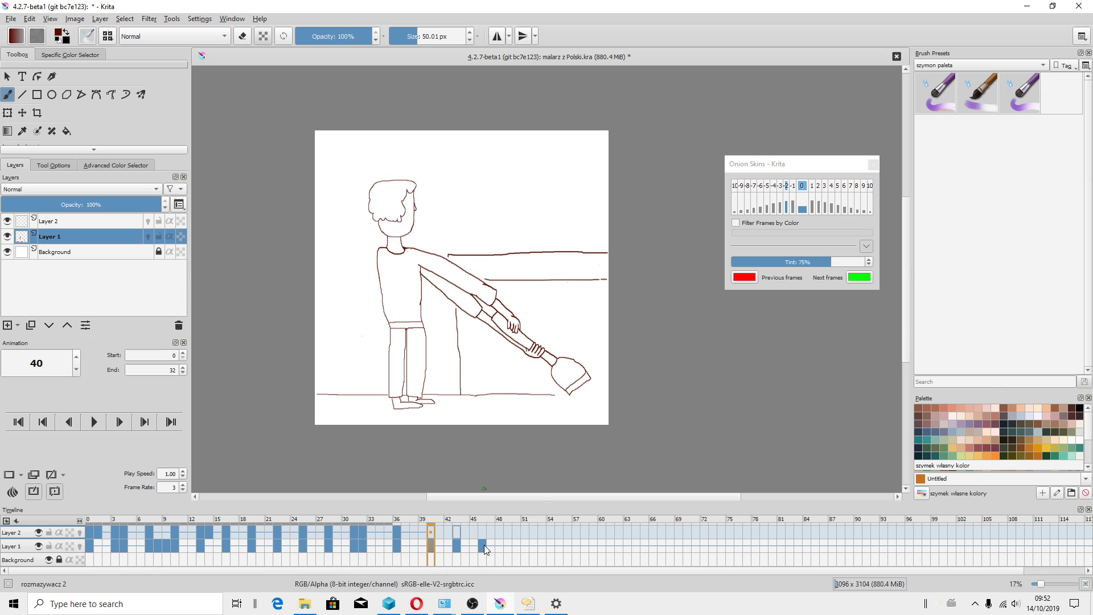
pyautogui.scroll(1, 357, 282)
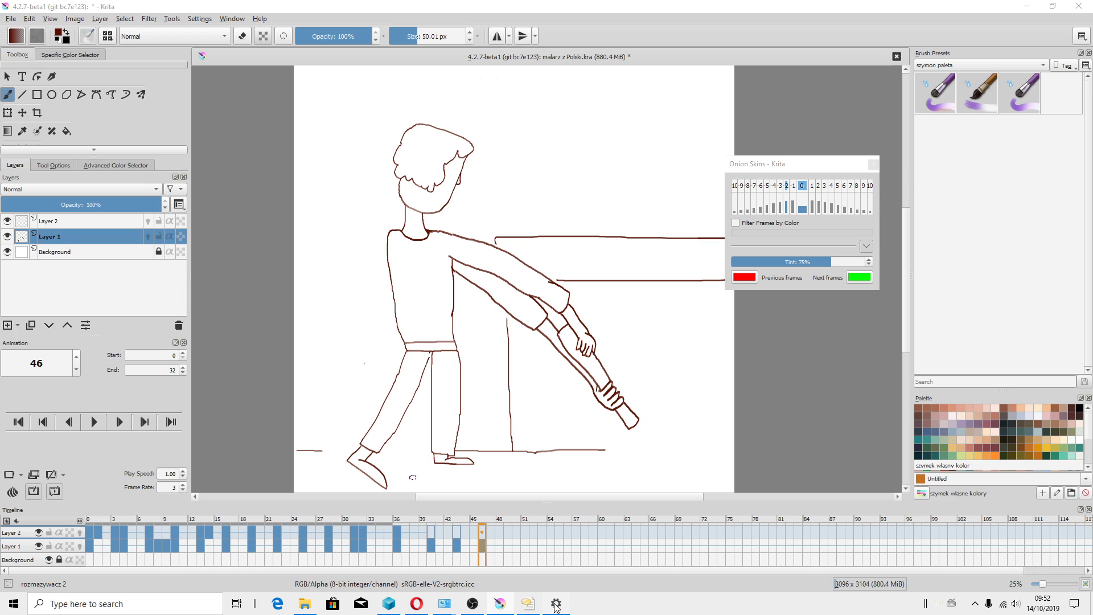
pyautogui.click(527, 603)
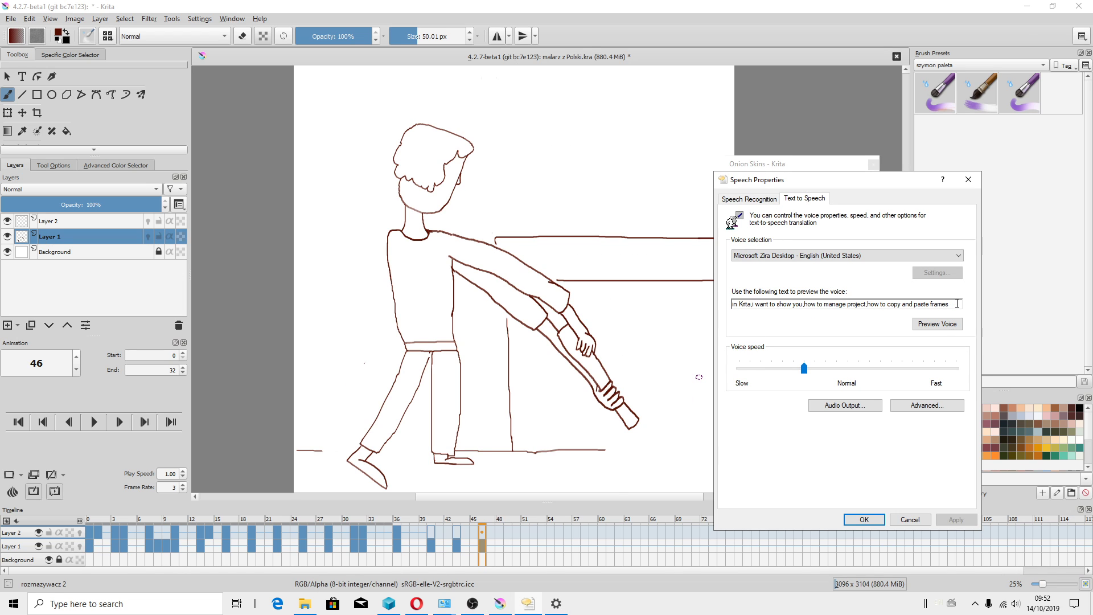
# Step: Replace the preview text with the onion-skin narration sentence, play it, and return to Krita
pyautogui.hotkey('ctrl', 'a')
pyautogui.write('al')
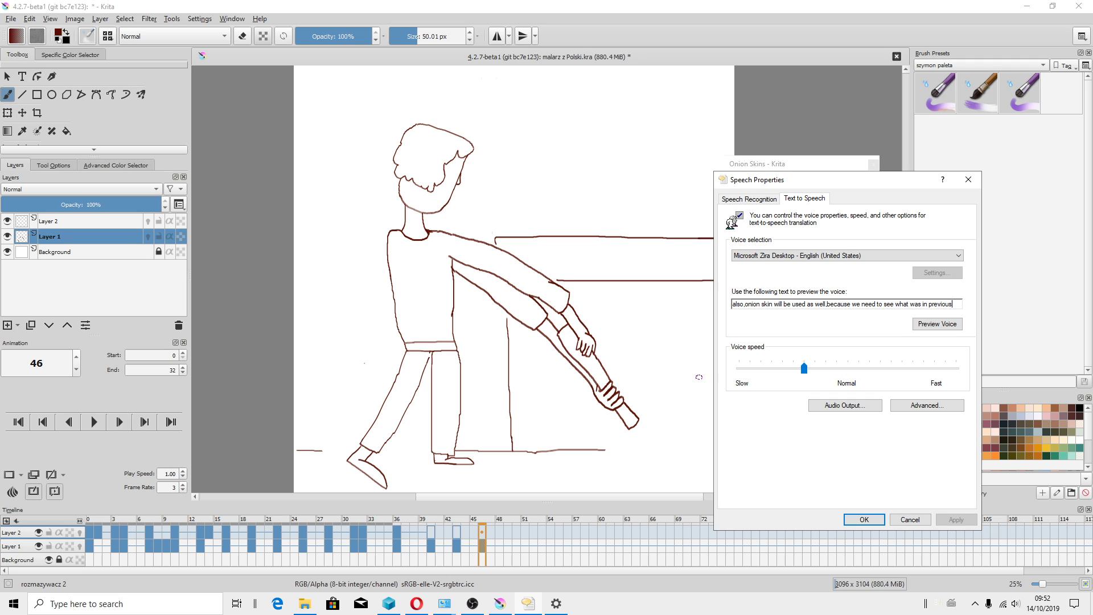
pyautogui.write('me')
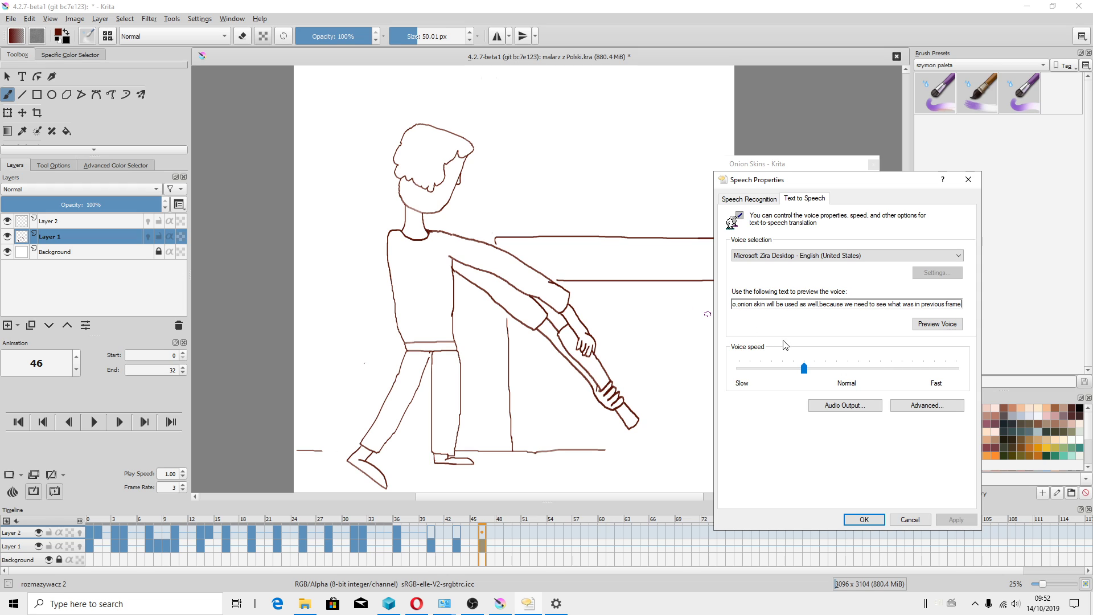
pyautogui.click(948, 329)
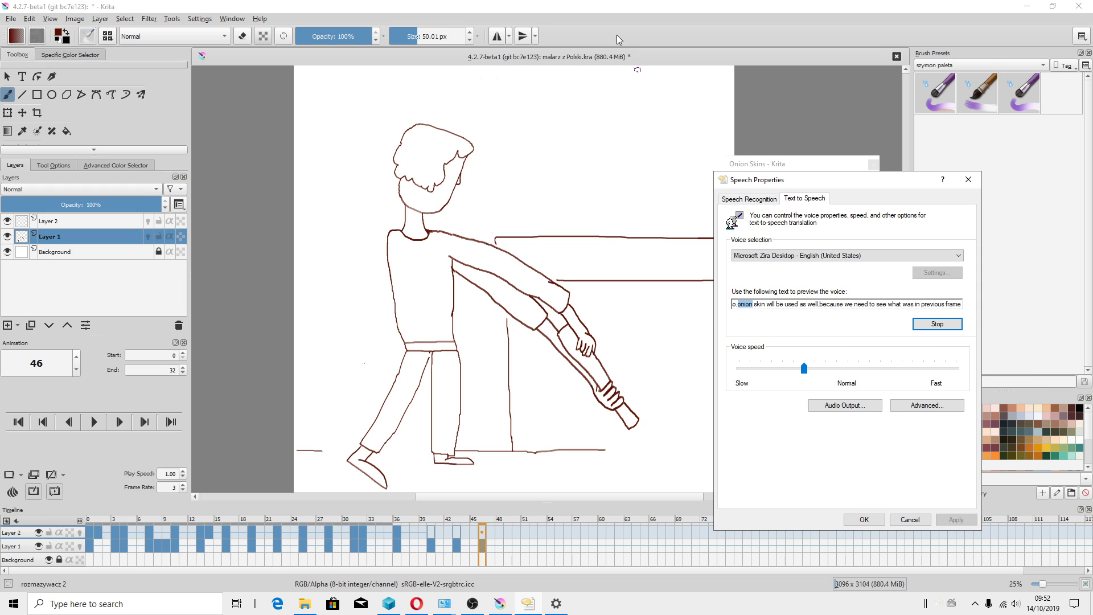
pyautogui.click(557, 310)
pyautogui.scroll(-3, 557, 311)
pyautogui.scroll(3, 562, 311)
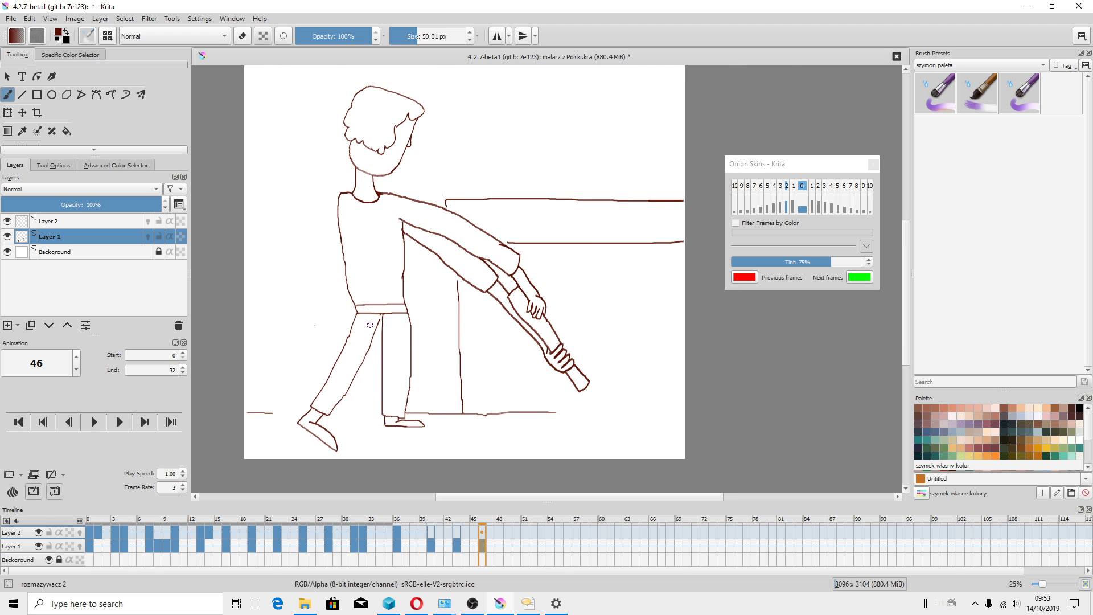
# Step: Compare frames 43 and 46, then pick the Eraser Circle brush from the All presets
pyautogui.scroll(1, 376, 324)
pyautogui.scroll(-1, 383, 323)
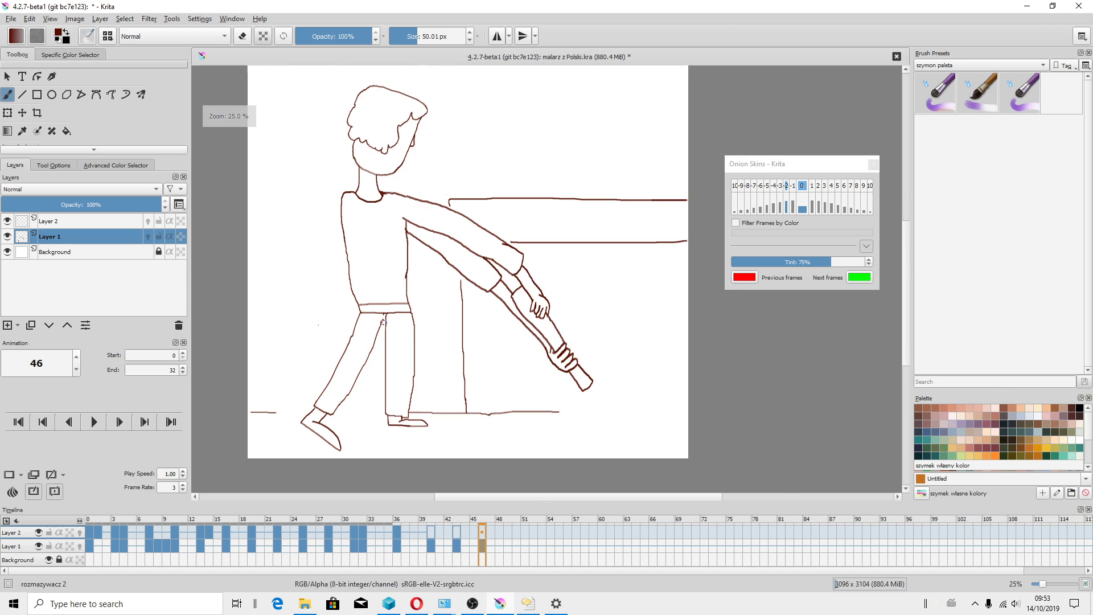
pyautogui.click(459, 546)
pyautogui.click(485, 547)
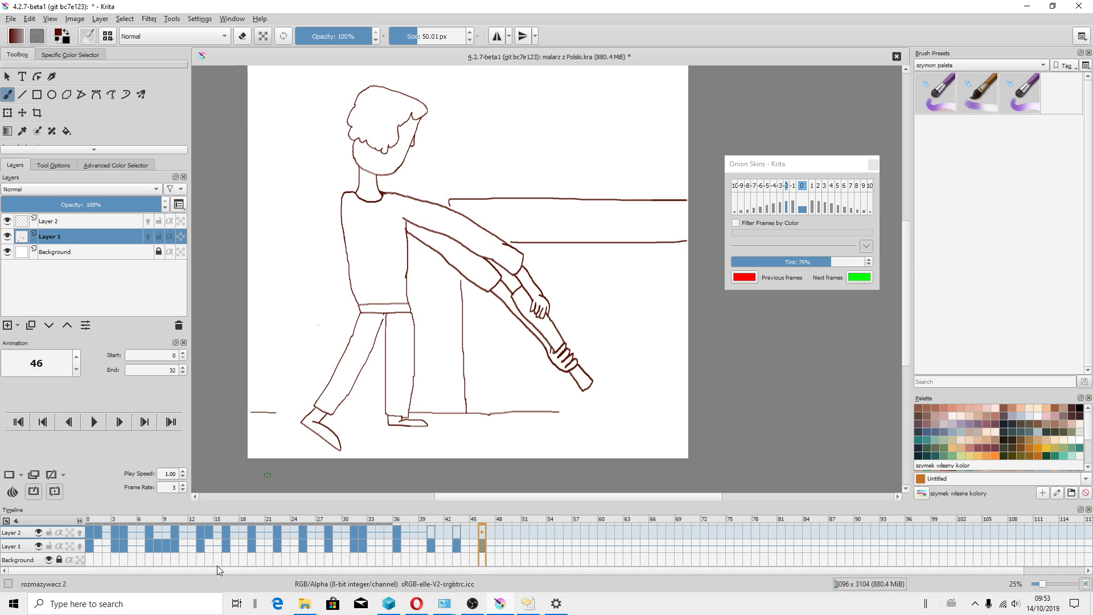
pyautogui.click(968, 65)
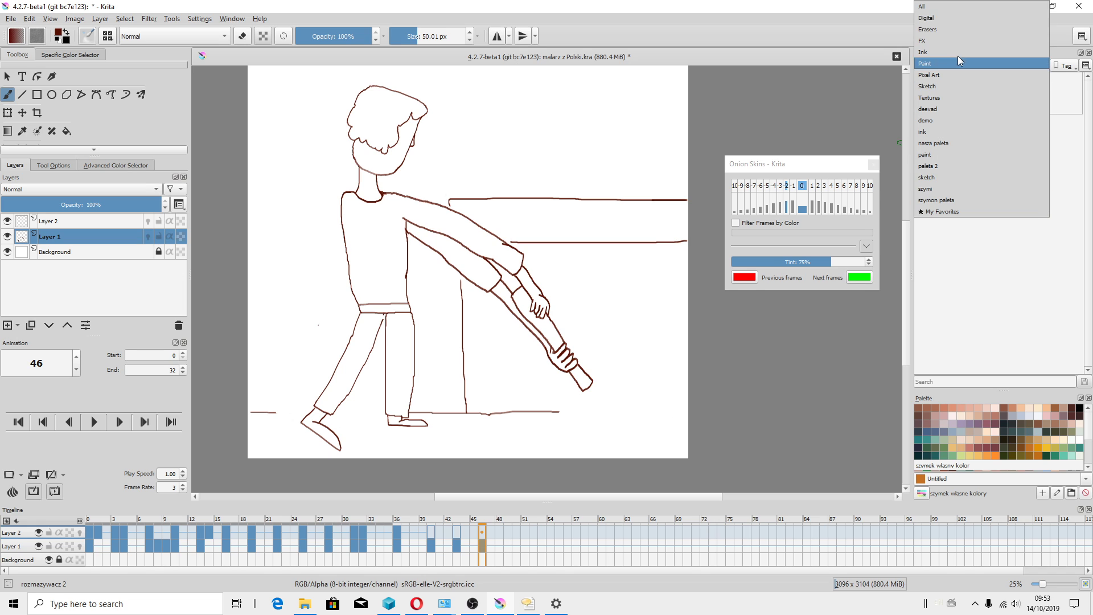
pyautogui.click(933, 7)
pyautogui.click(925, 83)
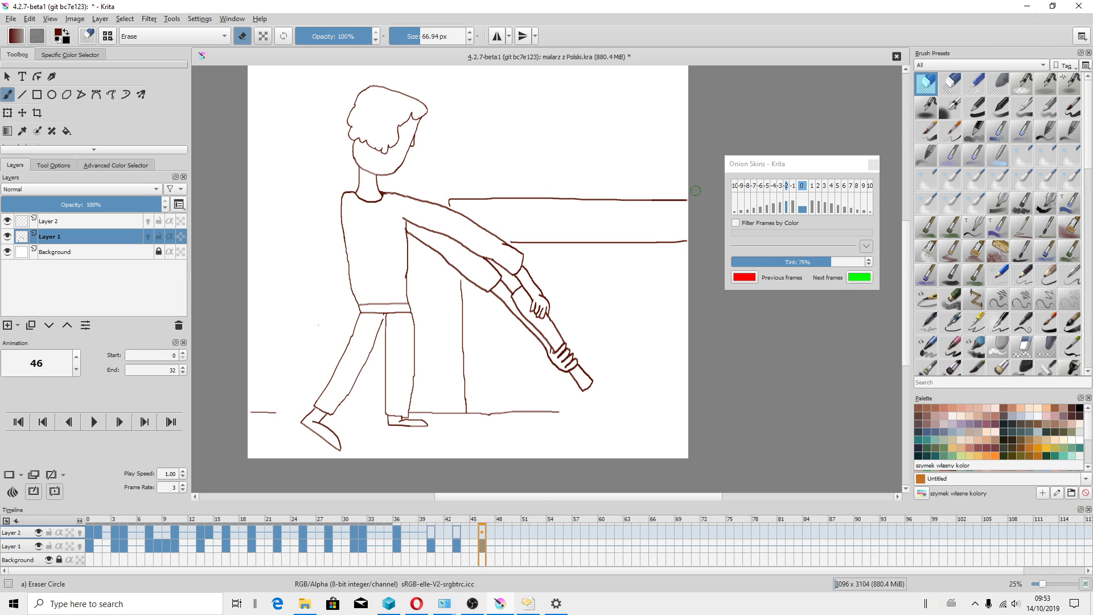
# Step: Enable Layer 1 onion skinning with the -2 ghost off, and erase the head on frame 46
pyautogui.click(80, 546)
pyautogui.scroll(1, 374, 120)
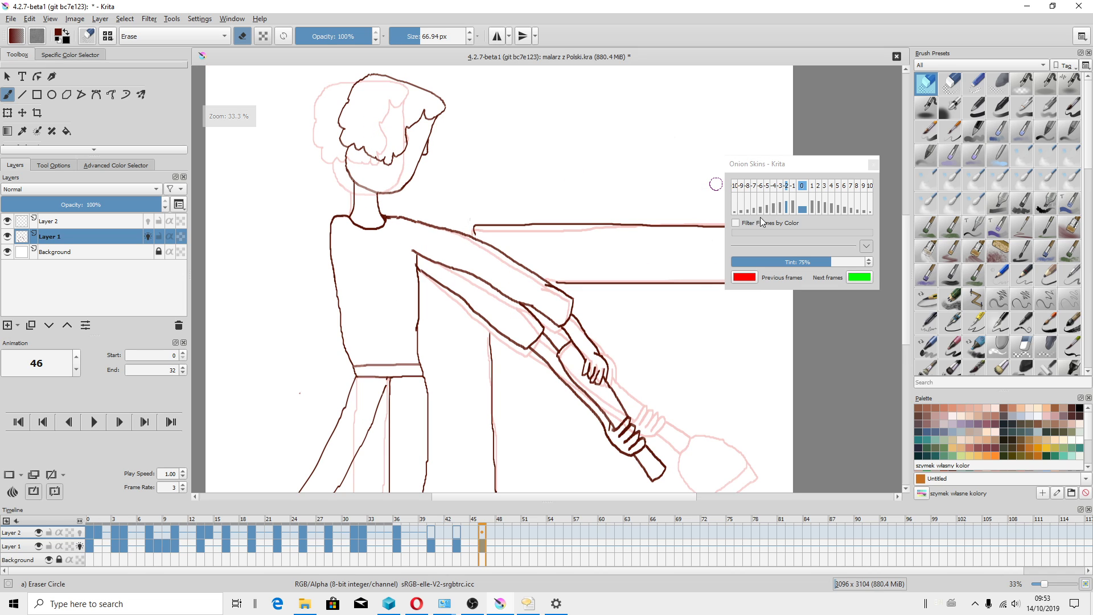
pyautogui.click(787, 187)
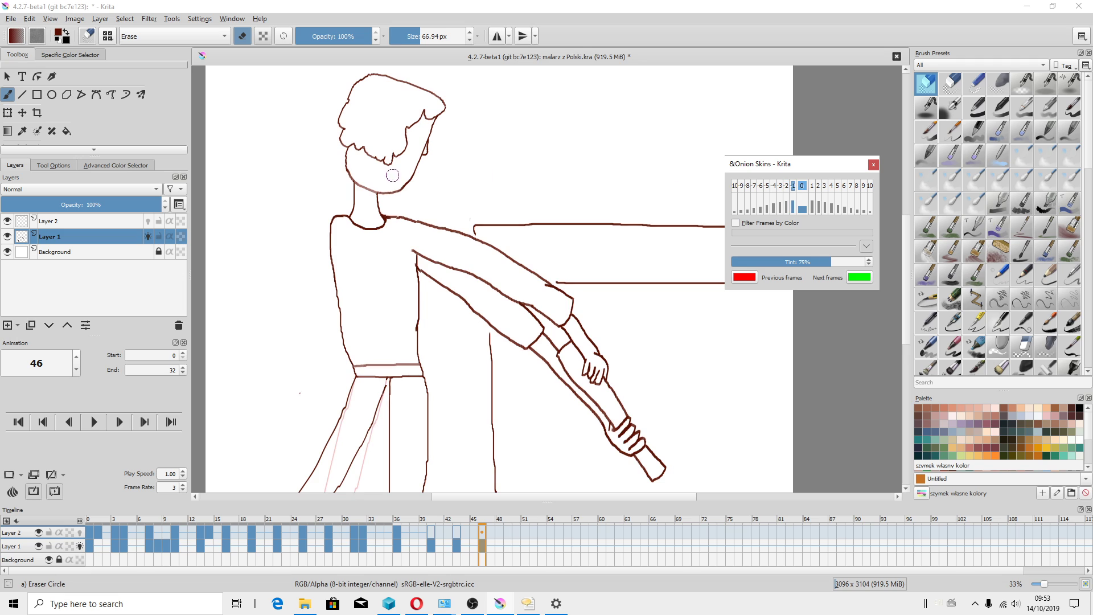
pyautogui.moveTo(348, 178)
pyautogui.mouseDown()
pyautogui.moveTo(370, 186)
pyautogui.moveTo(345, 168)
pyautogui.moveTo(354, 154)
pyautogui.moveTo(398, 189)
pyautogui.moveTo(416, 156)
pyautogui.moveTo(378, 135)
pyautogui.moveTo(370, 155)
pyautogui.moveTo(378, 149)
pyautogui.moveTo(346, 96)
pyautogui.moveTo(399, 74)
pyautogui.moveTo(439, 96)
pyautogui.moveTo(402, 146)
pyautogui.moveTo(417, 138)
pyautogui.moveTo(427, 92)
pyautogui.moveTo(444, 114)
pyautogui.mouseUp()
pyautogui.moveTo(444, 113); pyautogui.dragTo(428, 151)
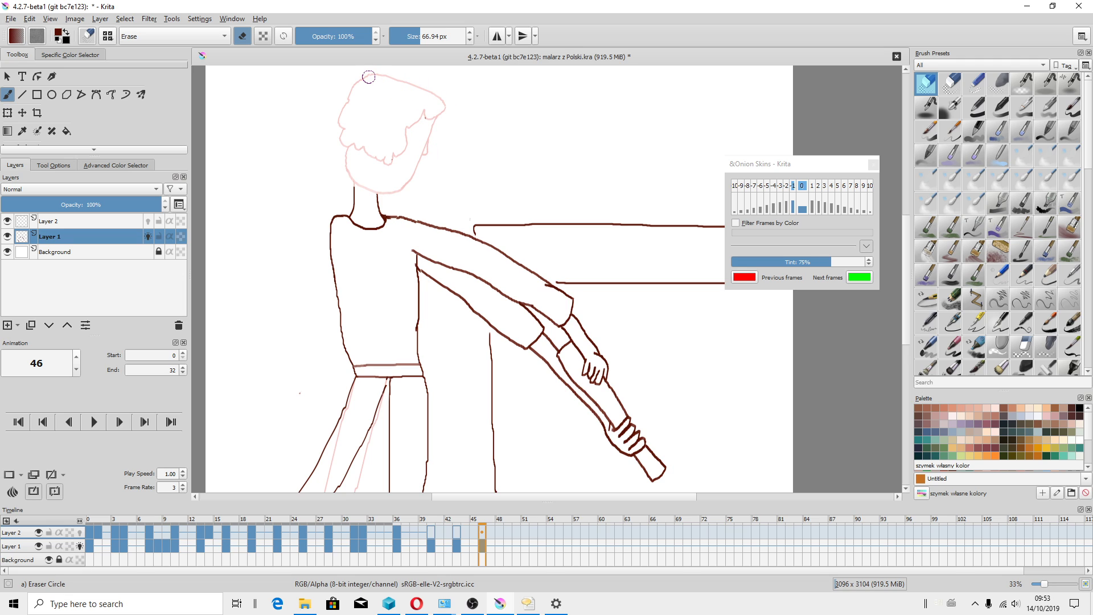
# Step: Move to frame 40 and switch to the Polygonal Selection tool
pyautogui.click(483, 547)
pyautogui.click(436, 545)
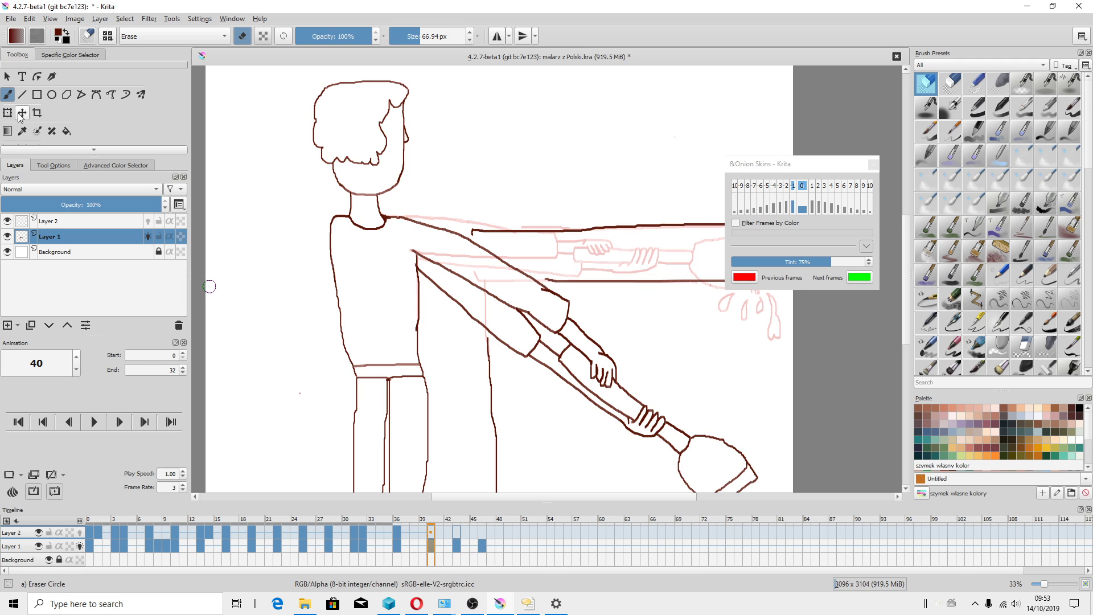
pyautogui.scroll(-3, 56, 141)
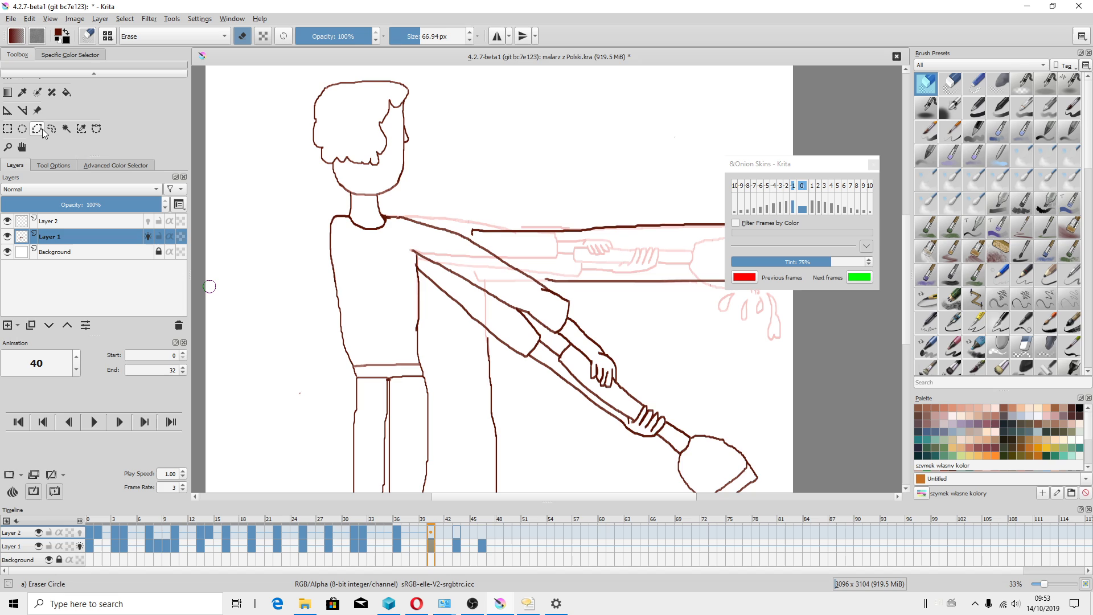
pyautogui.click(40, 130)
pyautogui.click(528, 604)
# Step: Replace the preview text with the sentence about copying single elements and pasting them, and play it
pyautogui.moveTo(929, 307); pyautogui.dragTo(691, 308)
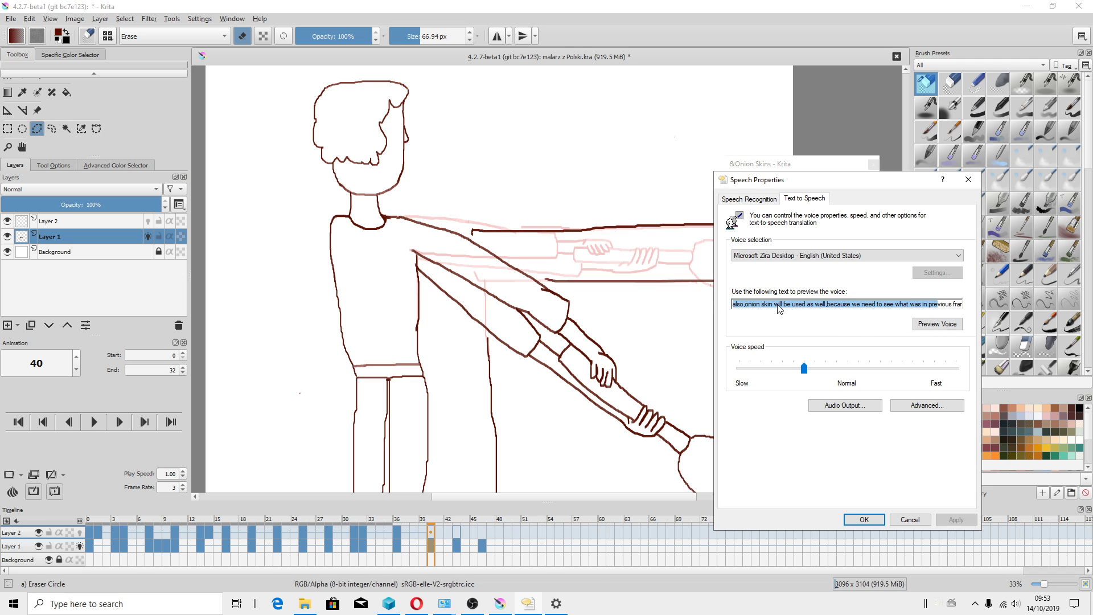
pyautogui.press('BackSpace')
pyautogui.moveTo(848, 303); pyautogui.dragTo(713, 303)
pyautogui.press('BackSpace')
pyautogui.write('it is possible to copy single elements and paste the')
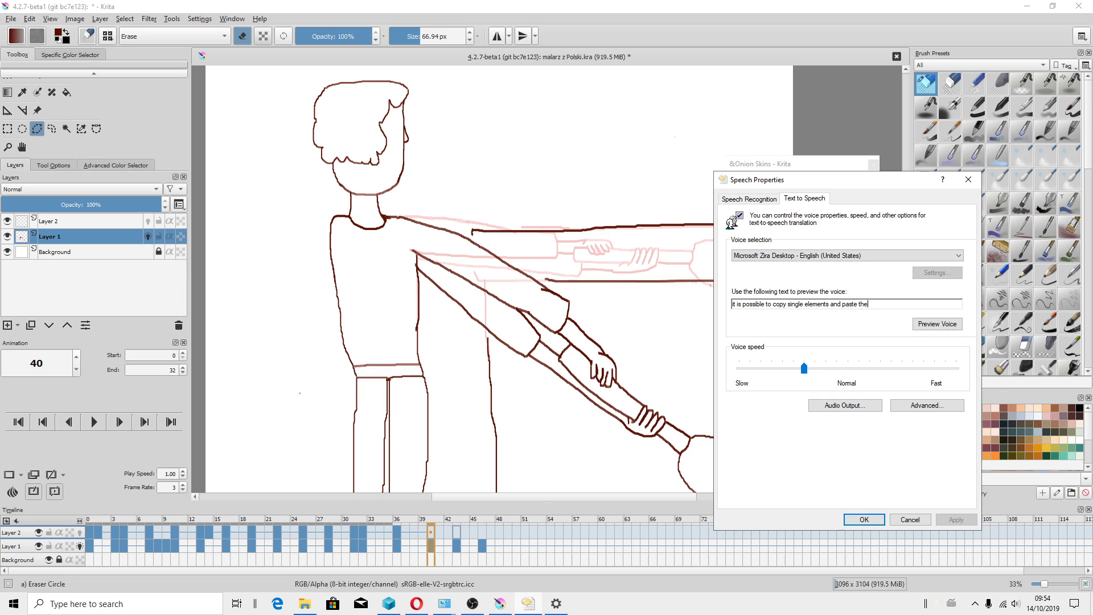
pyautogui.write('m')
pyautogui.click(939, 324)
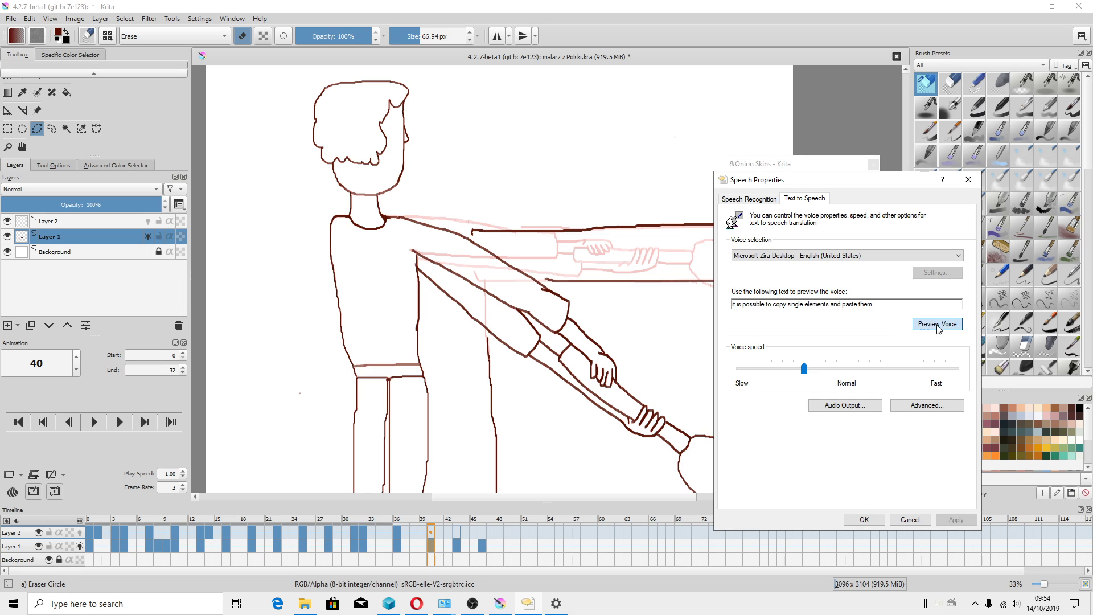
pyautogui.click(670, 52)
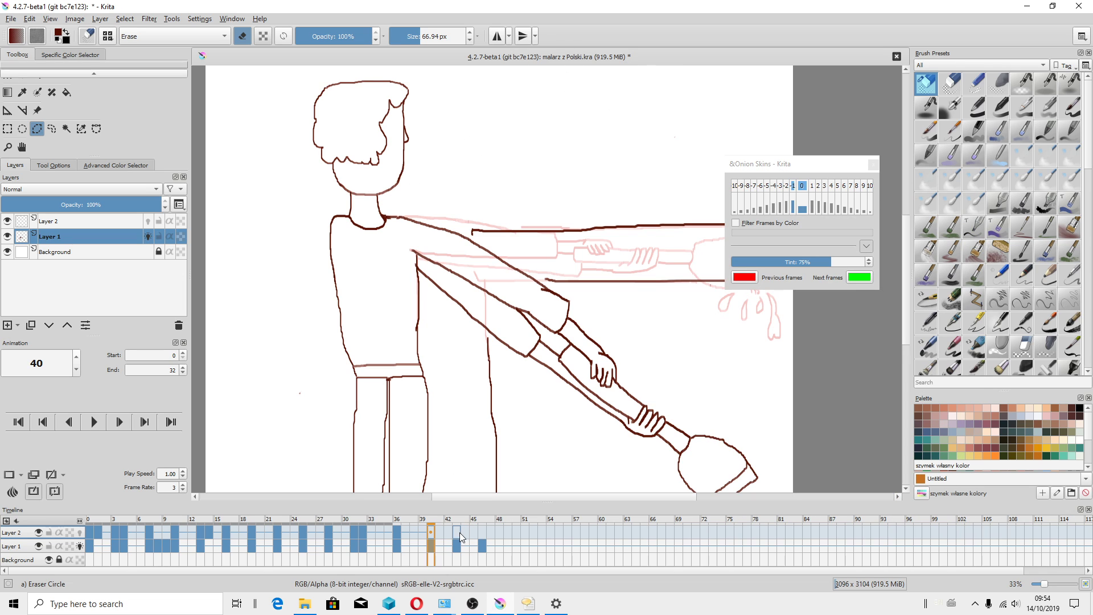
# Step: Step back through frames 46, 43, 36 and 32 to frame 28, hiding Layer 2
pyautogui.click(459, 532)
pyautogui.click(480, 546)
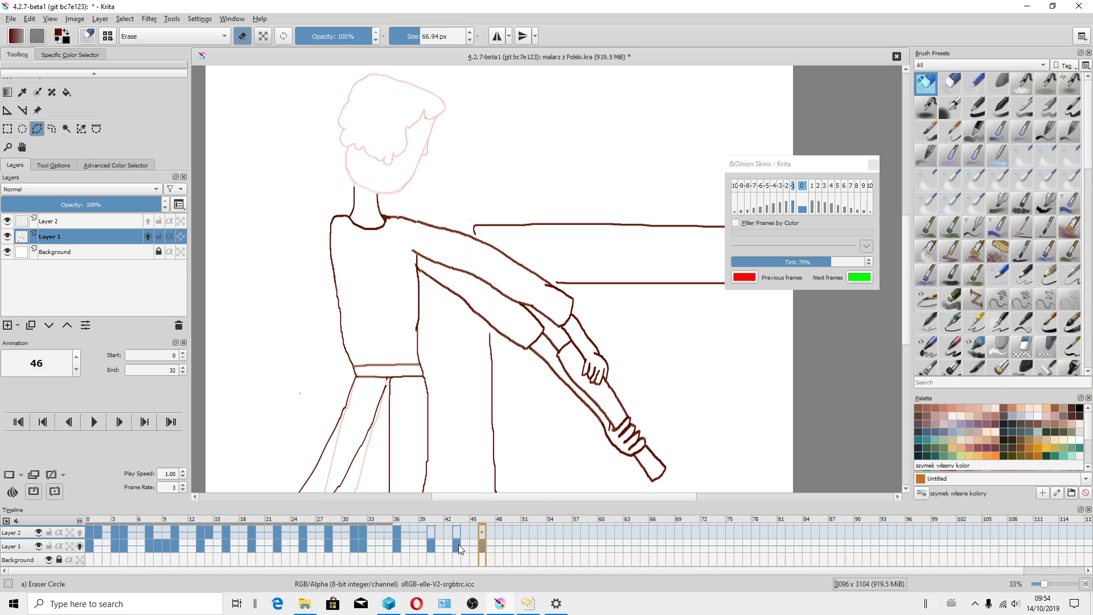
pyautogui.click(458, 544)
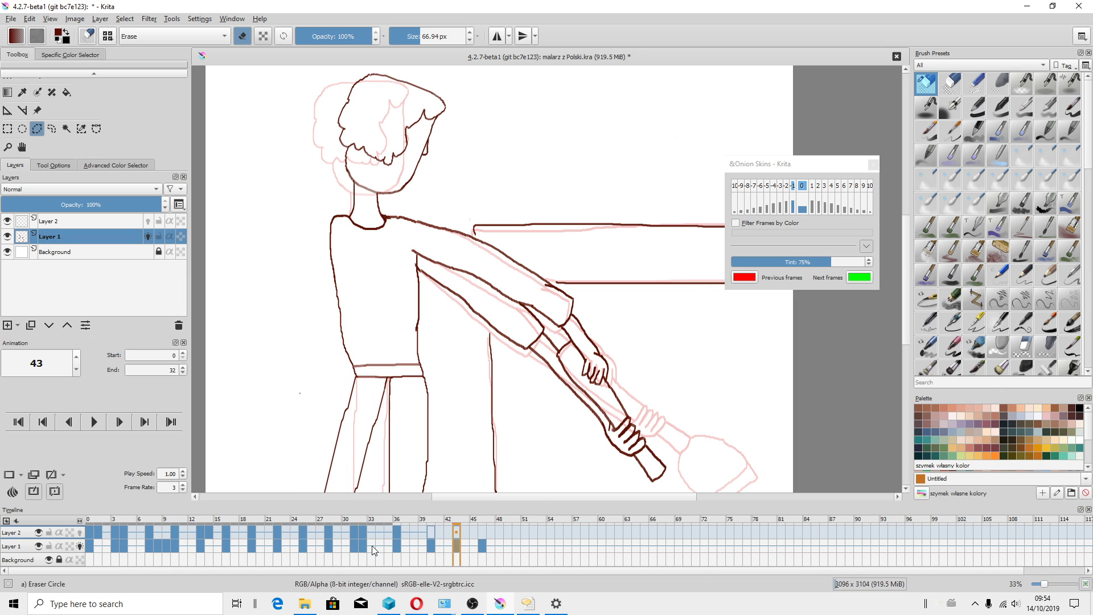
pyautogui.click(396, 545)
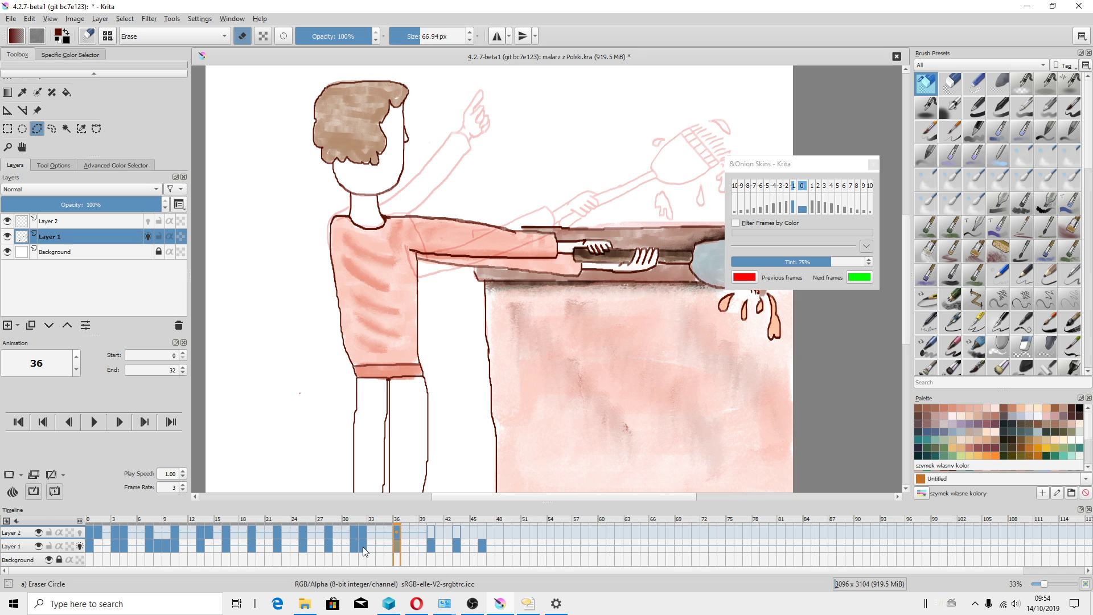
pyautogui.click(363, 546)
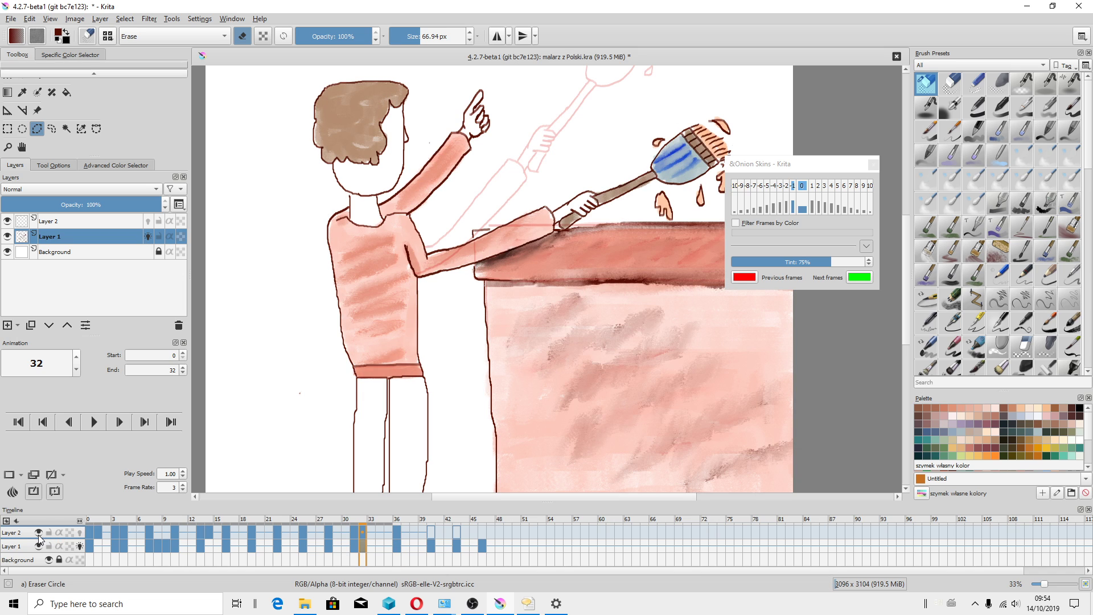
pyautogui.click(39, 532)
pyautogui.click(353, 546)
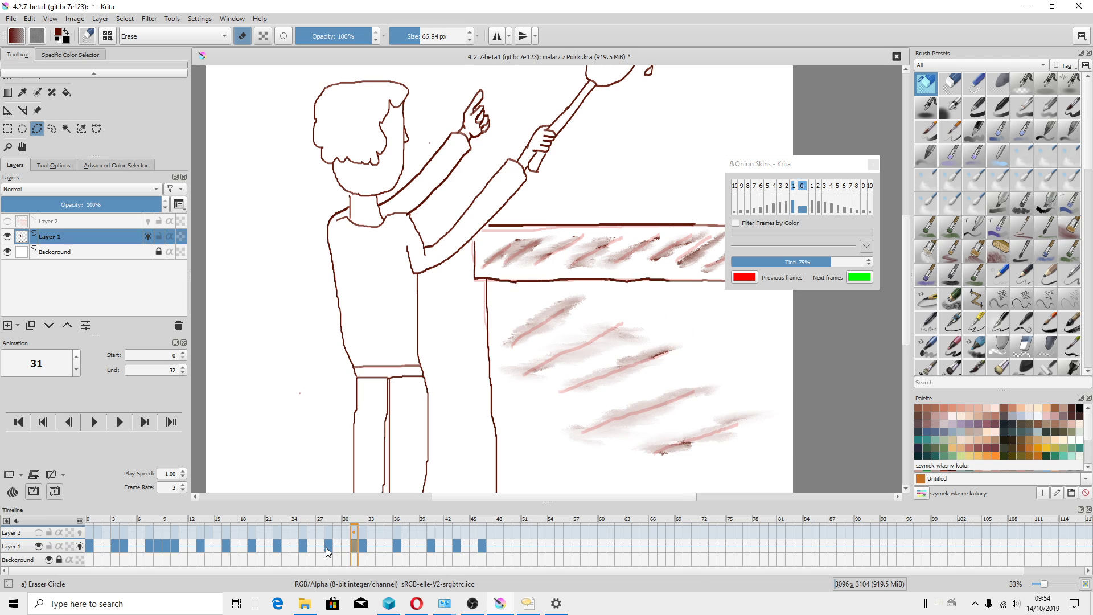
pyautogui.click(326, 546)
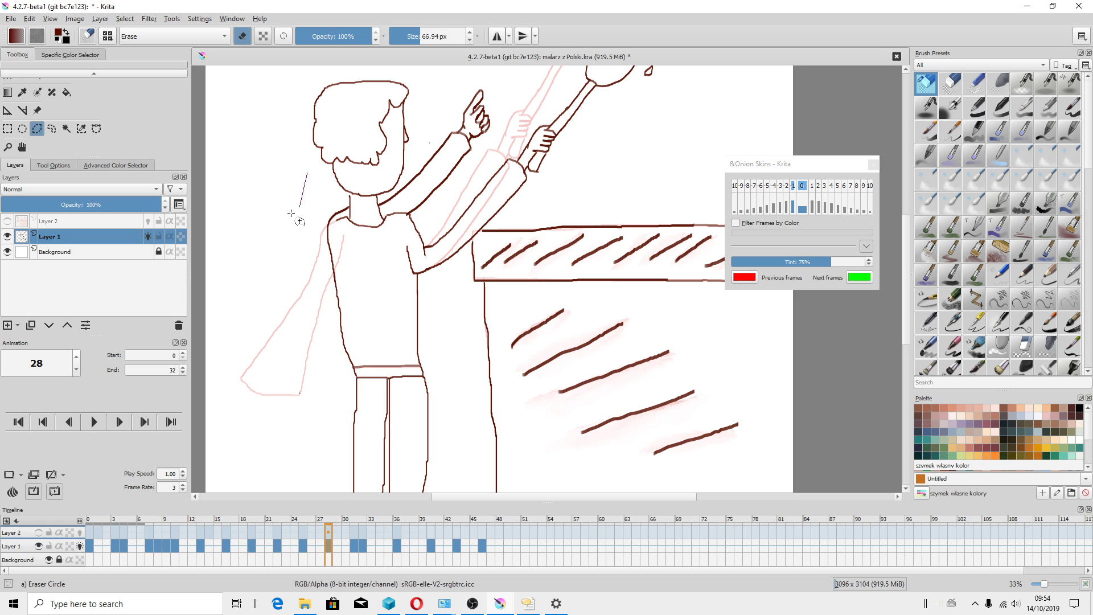
# Step: Draw a freehand selection around the man's head on frame 28
pyautogui.moveTo(348, 195); pyautogui.dragTo(397, 190)
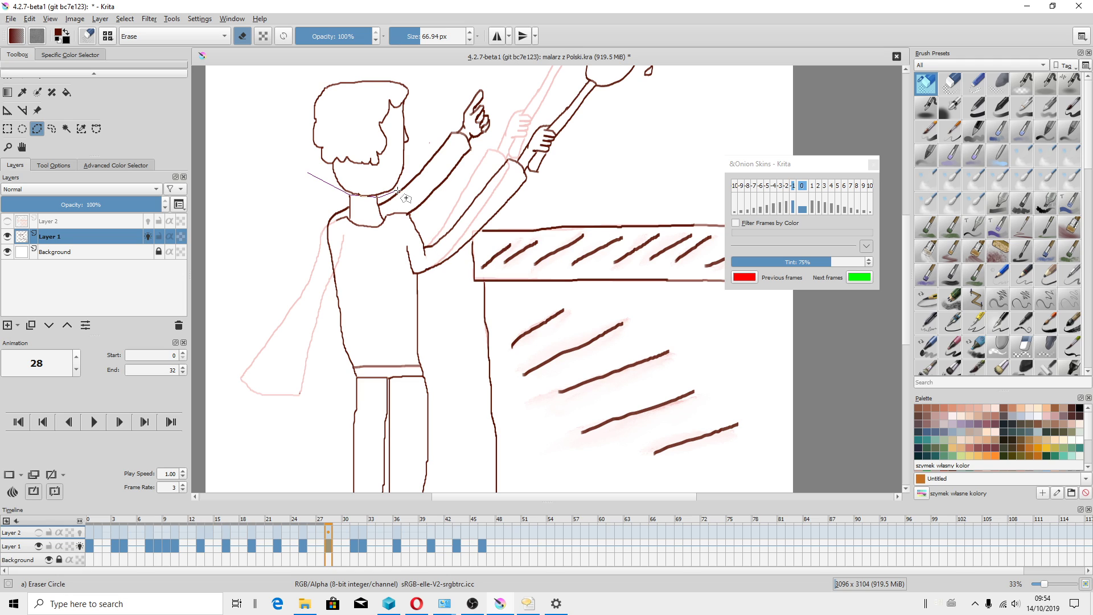
pyautogui.moveTo(397, 191)
pyautogui.mouseDown()
pyautogui.moveTo(406, 69)
pyautogui.moveTo(306, 88)
pyautogui.mouseUp()
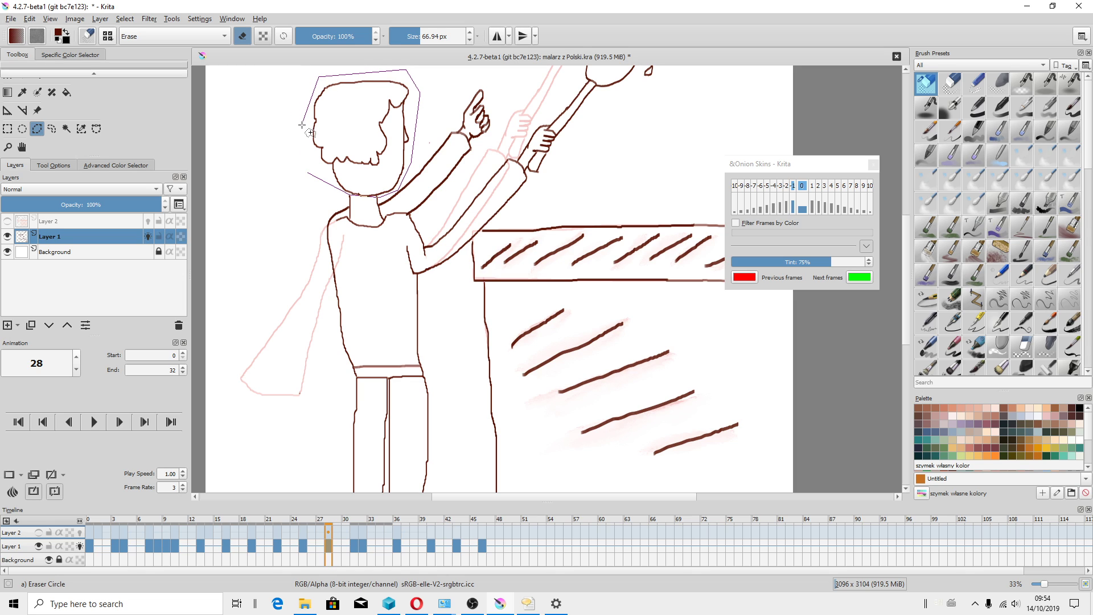
pyautogui.moveTo(307, 172); pyautogui.dragTo(308, 171)
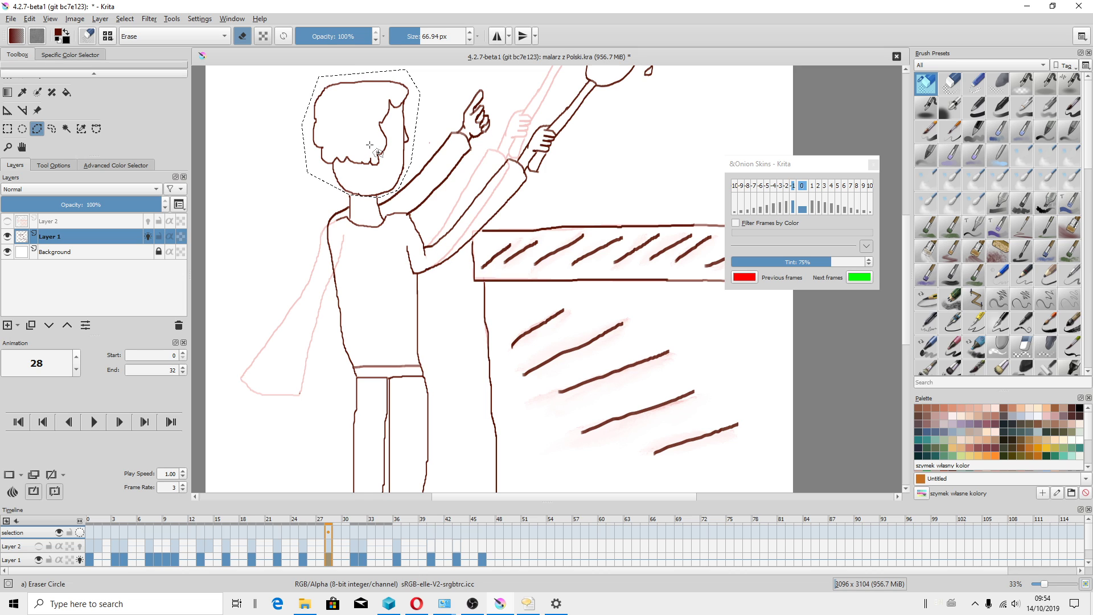
# Step: Copy the selected head to a new layer, Layer 4(pasted)
pyautogui.rightClick(370, 146)
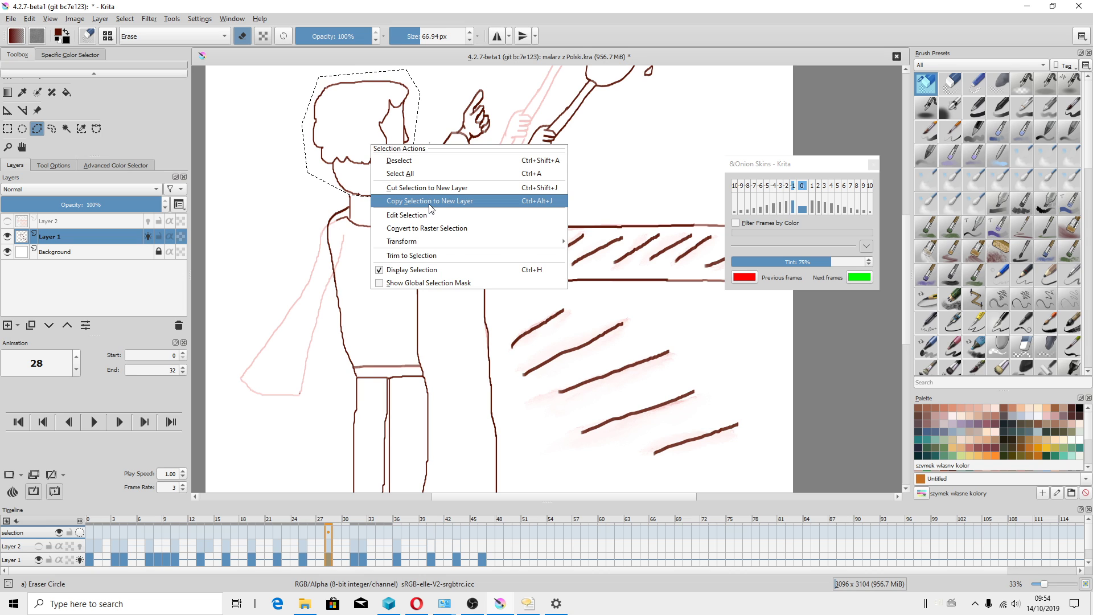
pyautogui.click(430, 208)
pyautogui.scroll(-1, 421, 387)
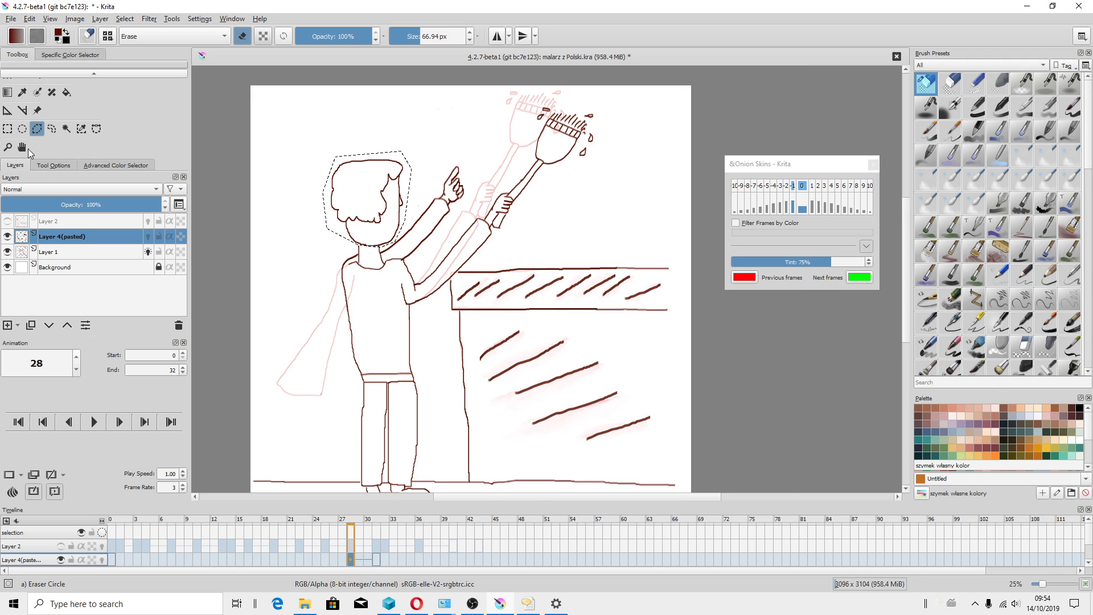
pyautogui.scroll(3, 30, 152)
# Step: With the Transform tool active, compare frames 46 and 28 twice, ending on frame 28
pyautogui.click(8, 112)
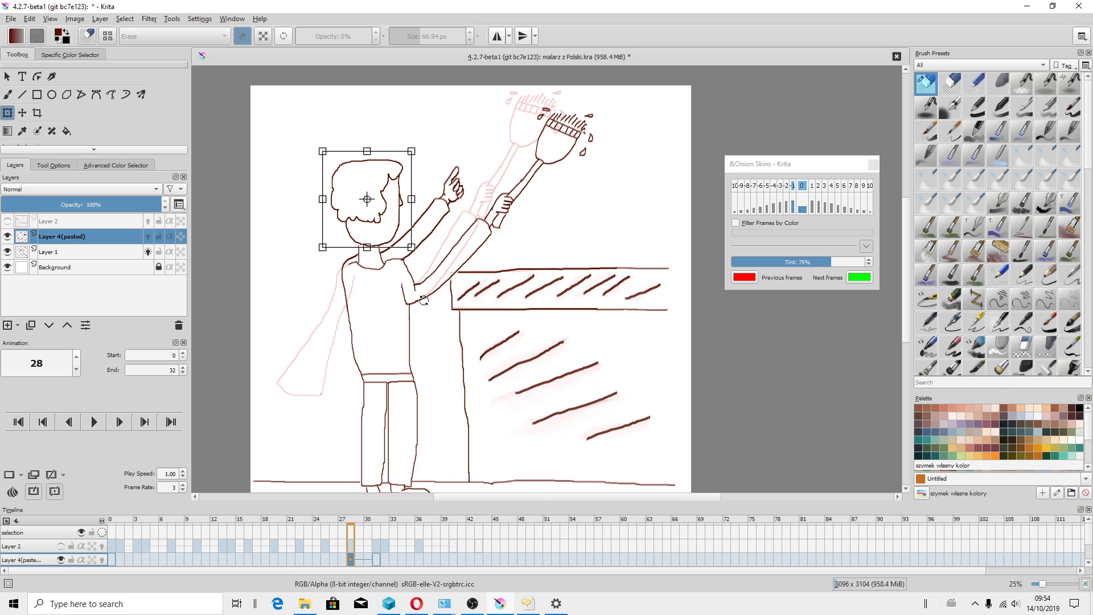
pyautogui.scroll(-2, 443, 556)
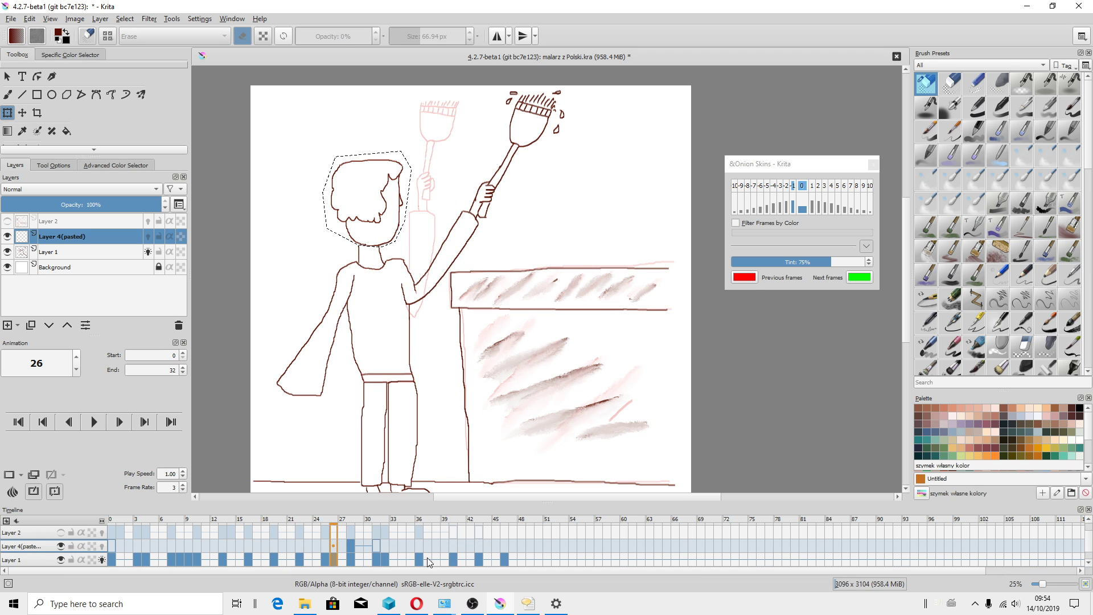
pyautogui.click(504, 548)
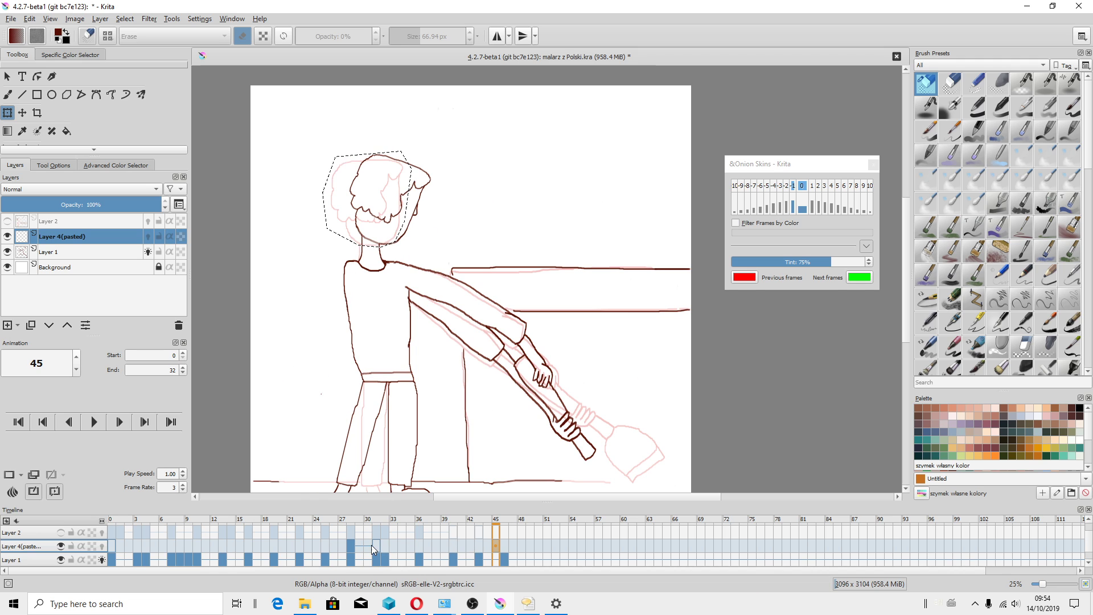
pyautogui.click(350, 545)
pyautogui.click(504, 544)
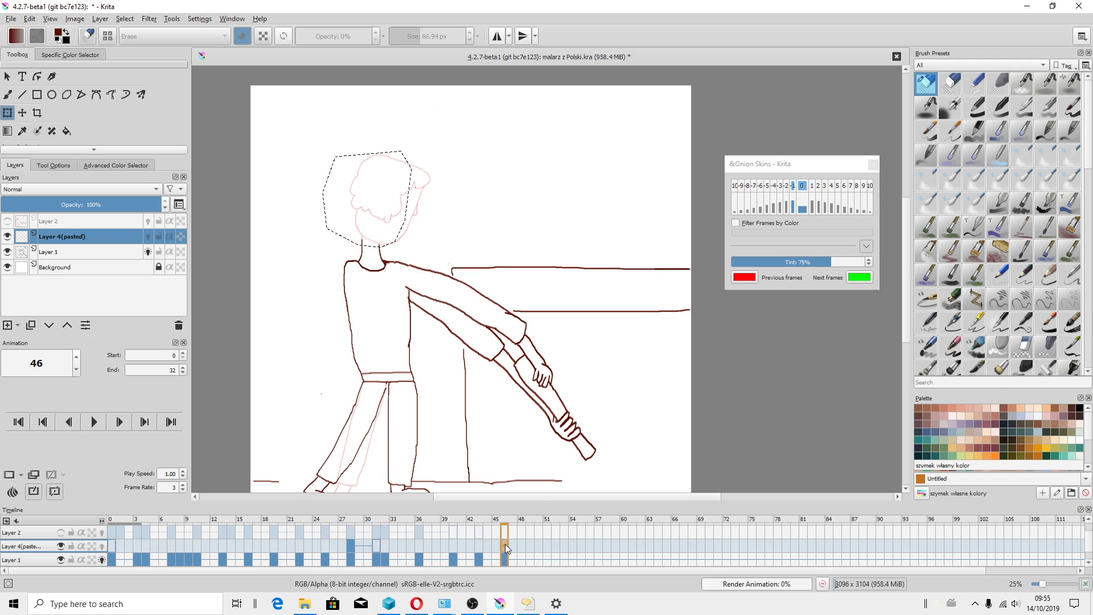
pyautogui.click(353, 547)
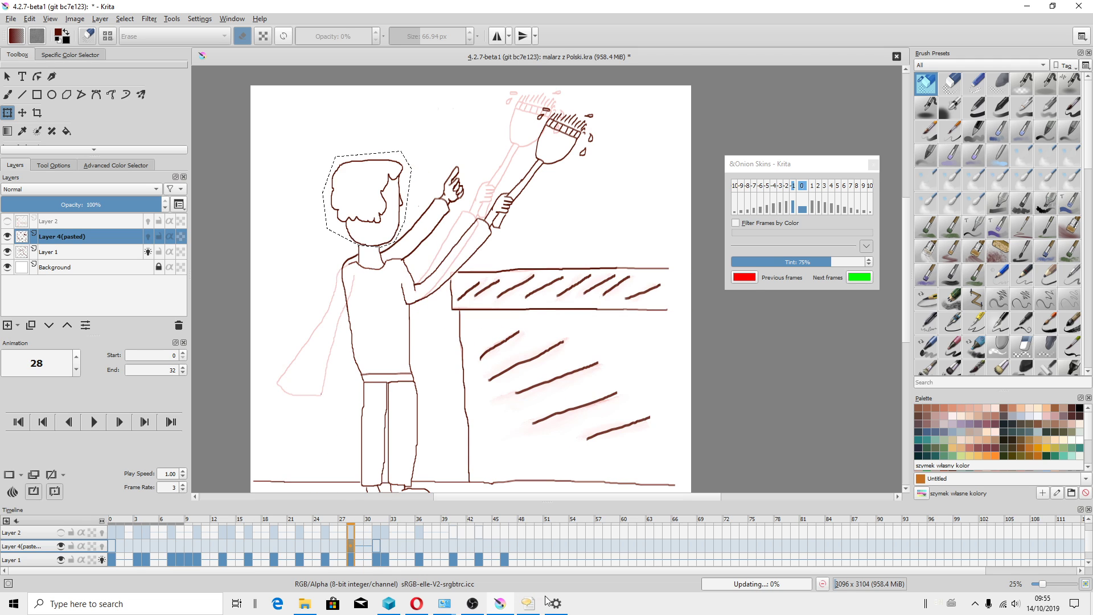
# Step: Replace the preview text with the sentence about dragging a single frame to the next frame's location, and play it
pyautogui.moveTo(802, 307); pyautogui.dragTo(722, 307)
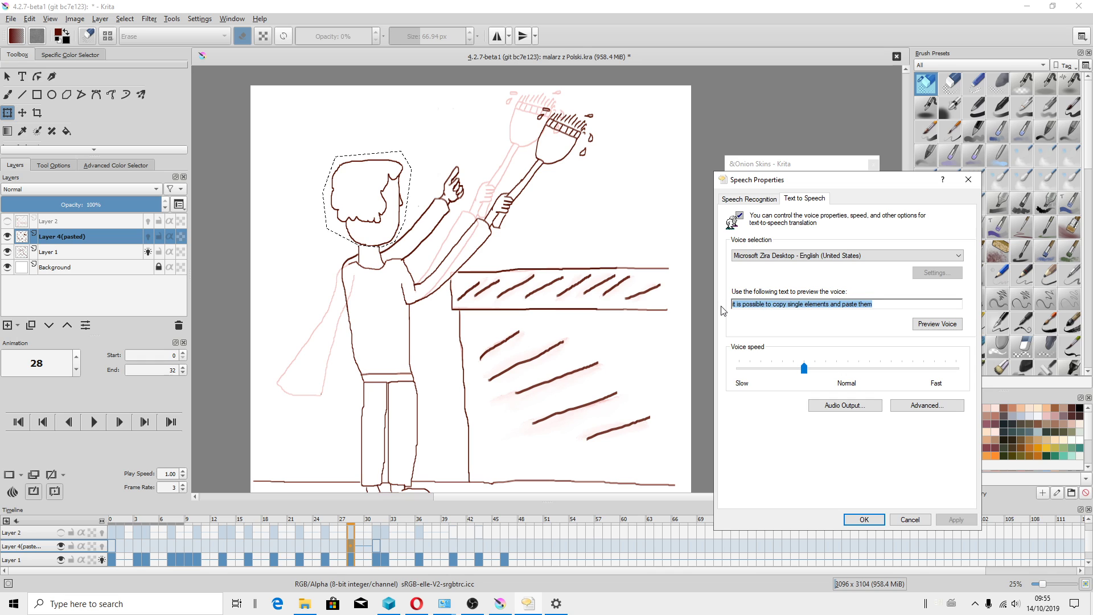
pyautogui.write('we have ')
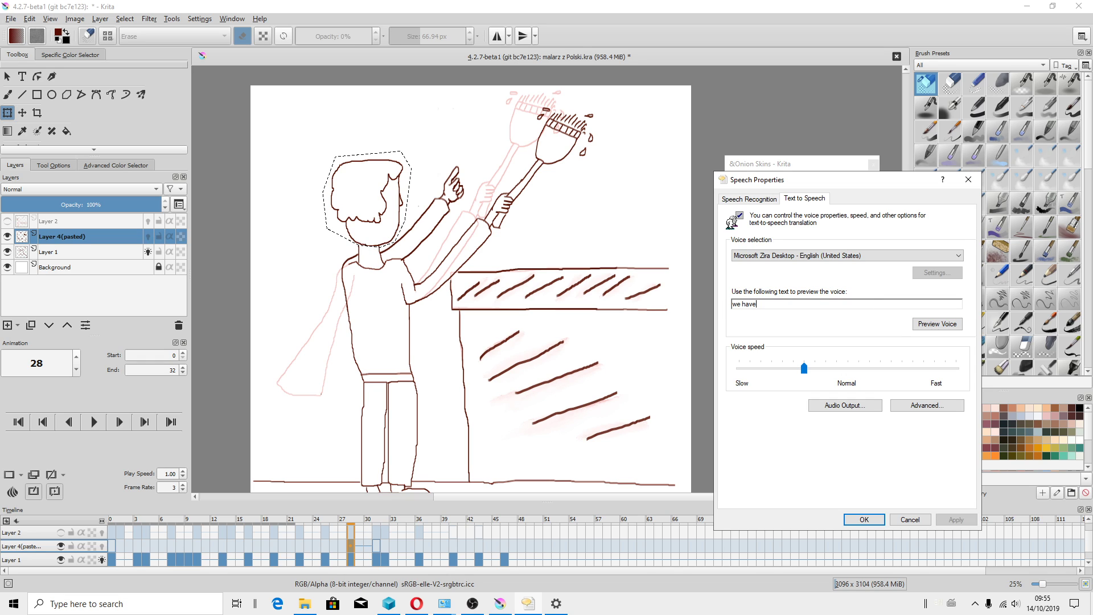
pyautogui.write('to dra')
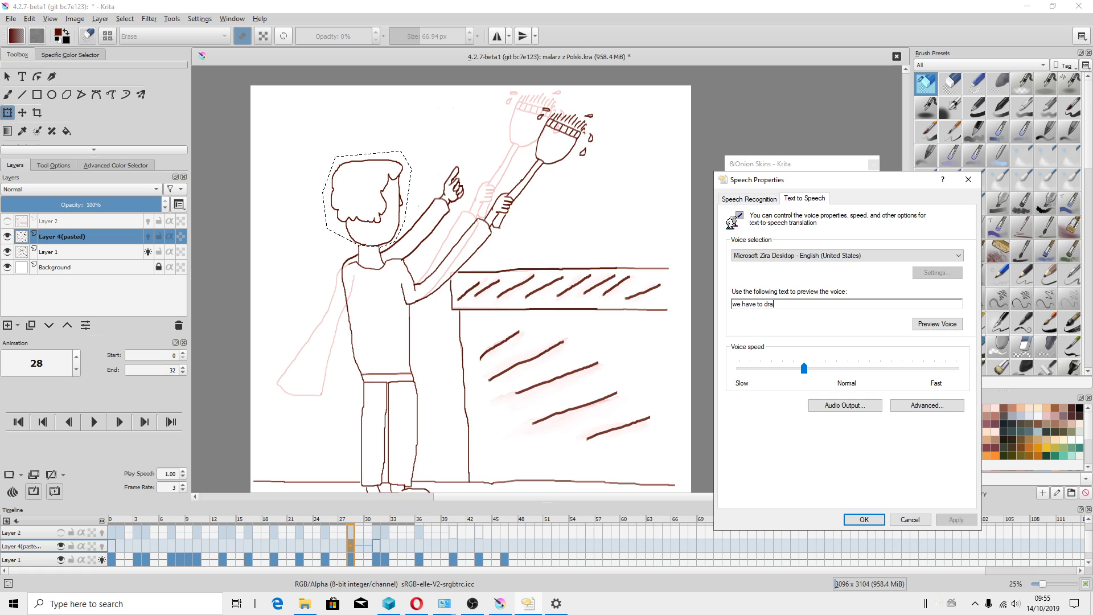
pyautogui.write('g by left')
pyautogui.write(' mous')
pyautogui.write('e butt')
pyautogui.write('on,o')
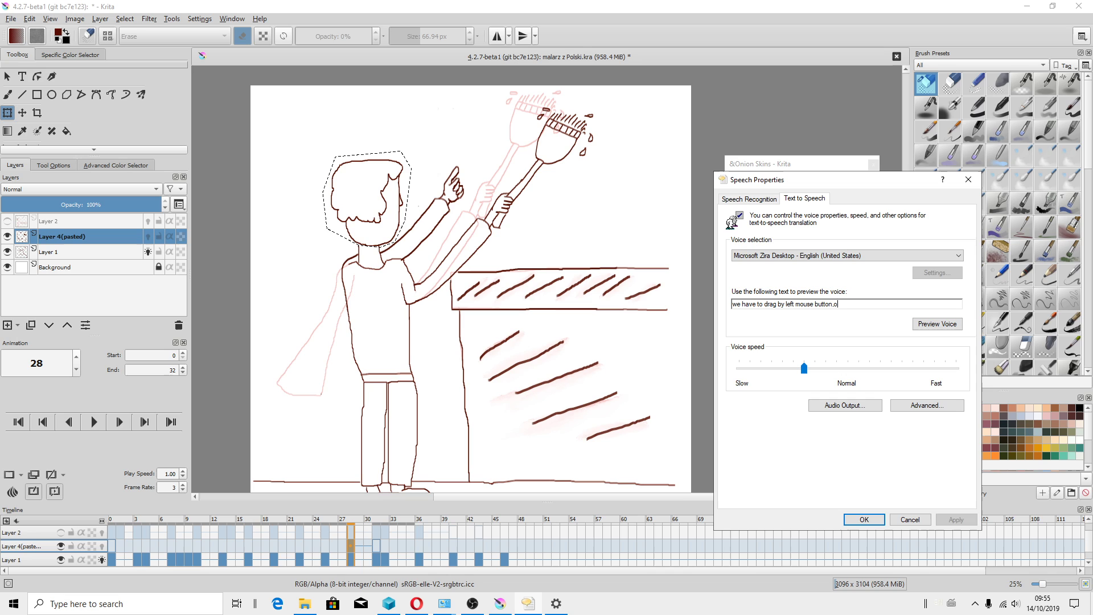
pyautogui.write('e')
pyautogui.write(' of the sin')
pyautogui.write('gl')
pyautogui.write('e ')
pyautogui.write('me')
pyautogui.write('s to an')
pyautogui.write('other')
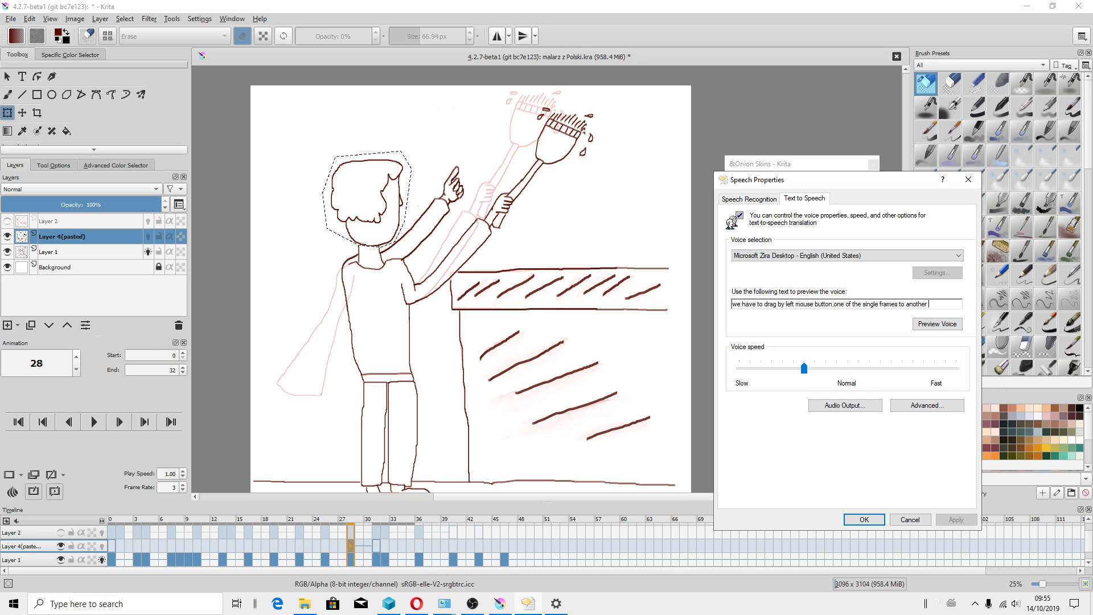
pyautogui.write('loc')
pyautogui.write('n ofth')
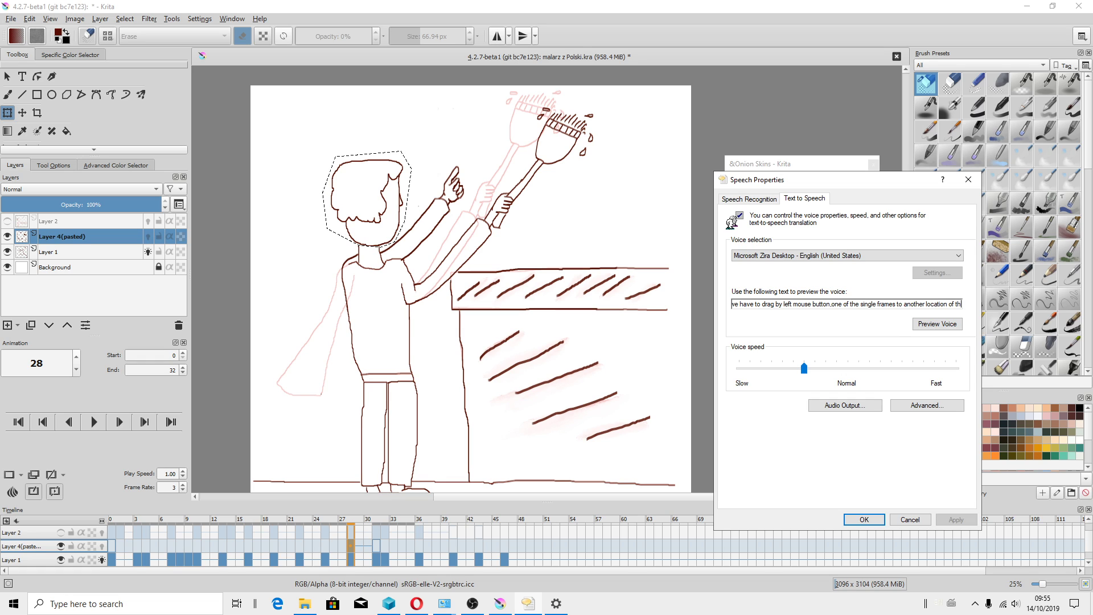
pyautogui.write('e ne')
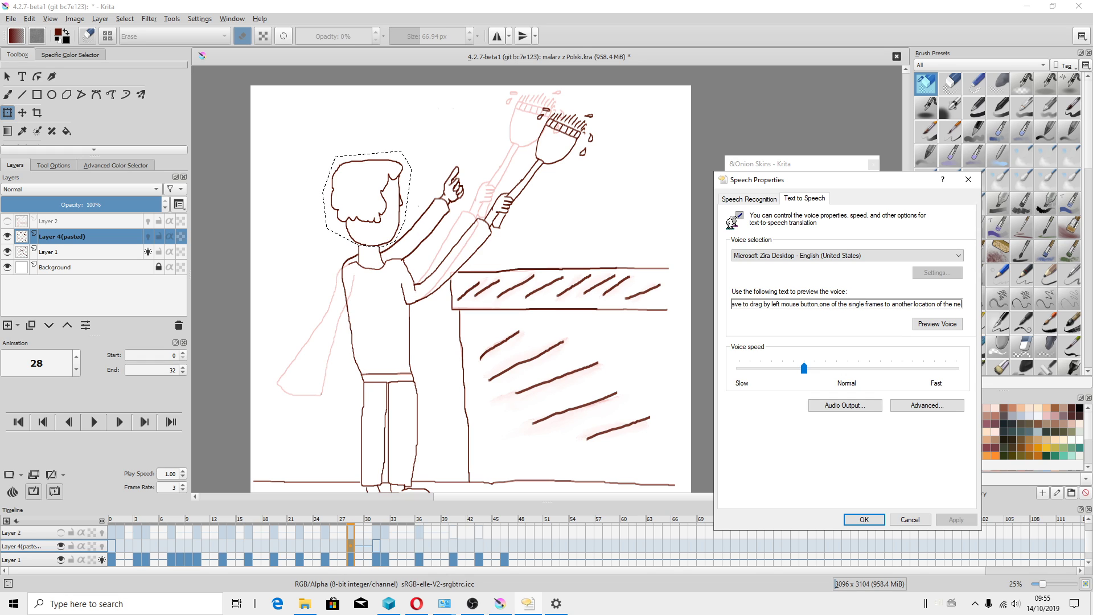
pyautogui.write('xr')
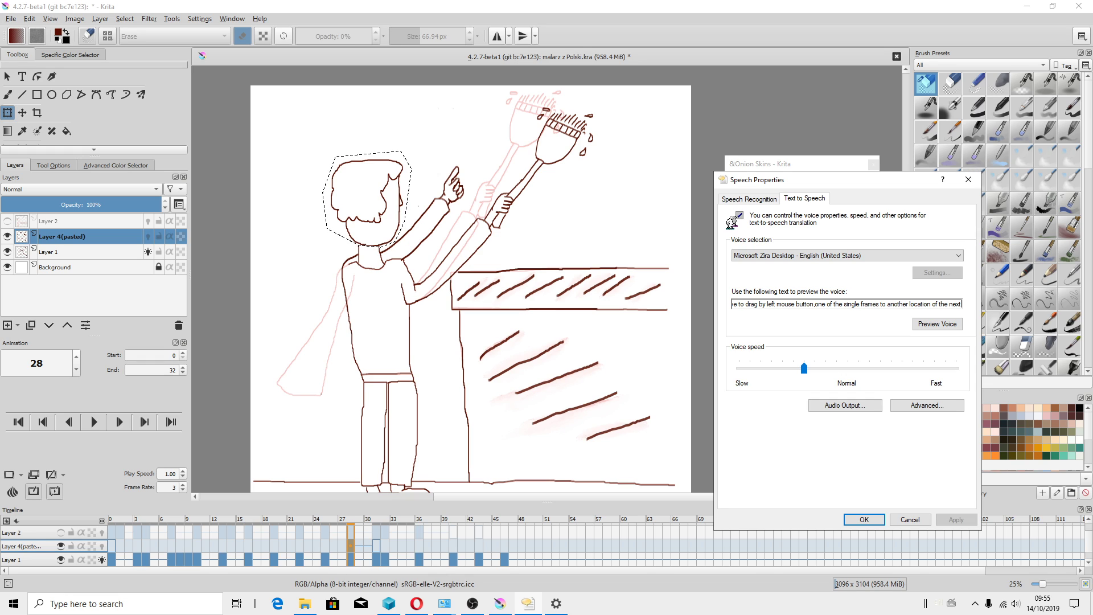
pyautogui.write(' fr')
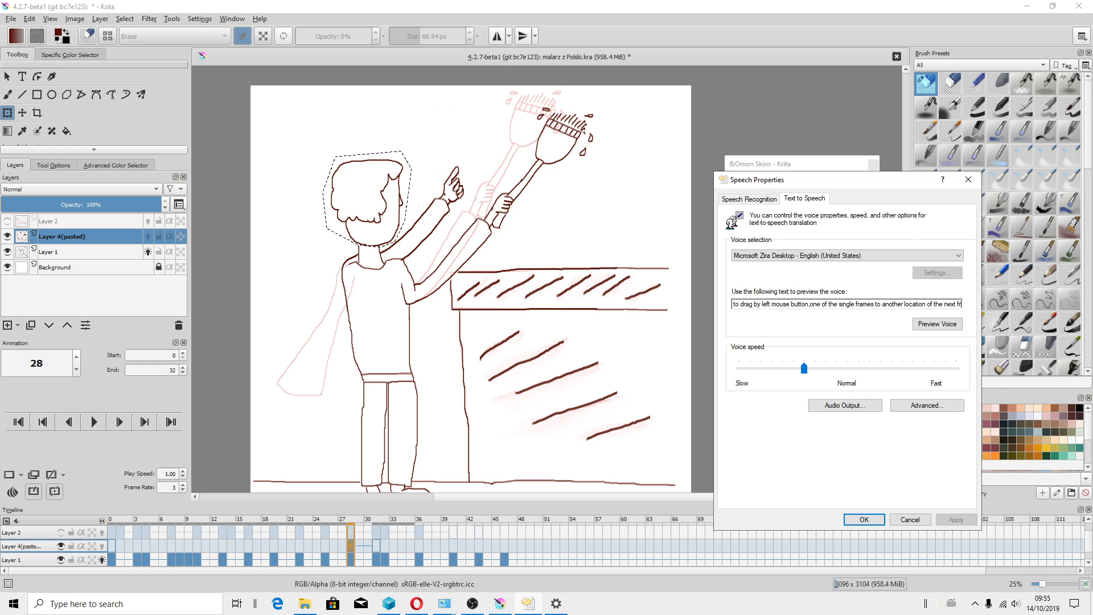
pyautogui.write('ame')
pyautogui.click(932, 325)
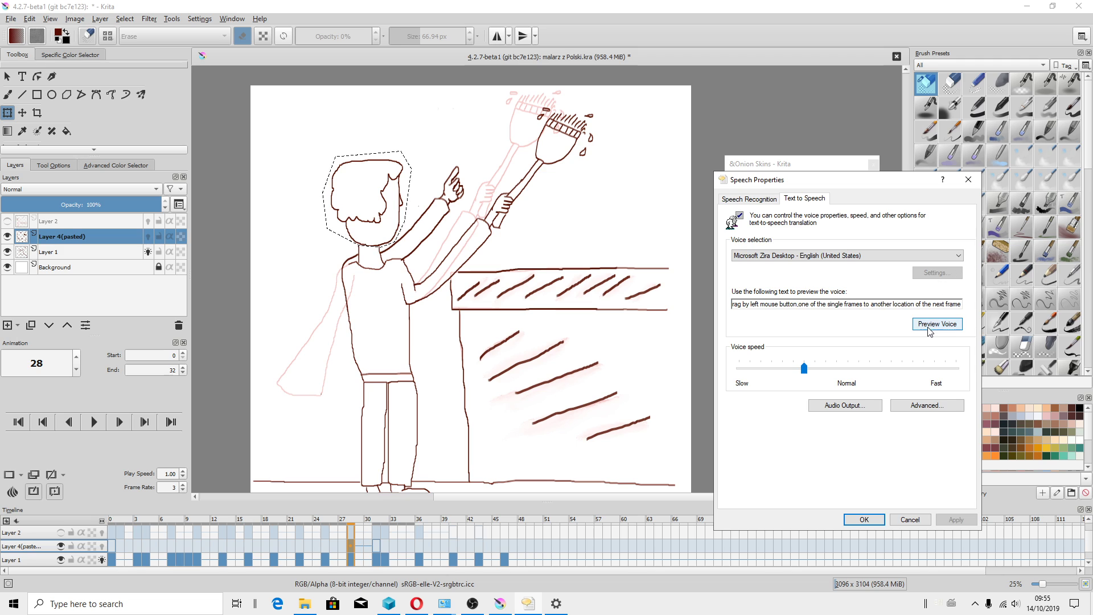
# Step: Back in Krita, step through frames 32, 40, 43 and 46, then back to 45
pyautogui.click(602, 39)
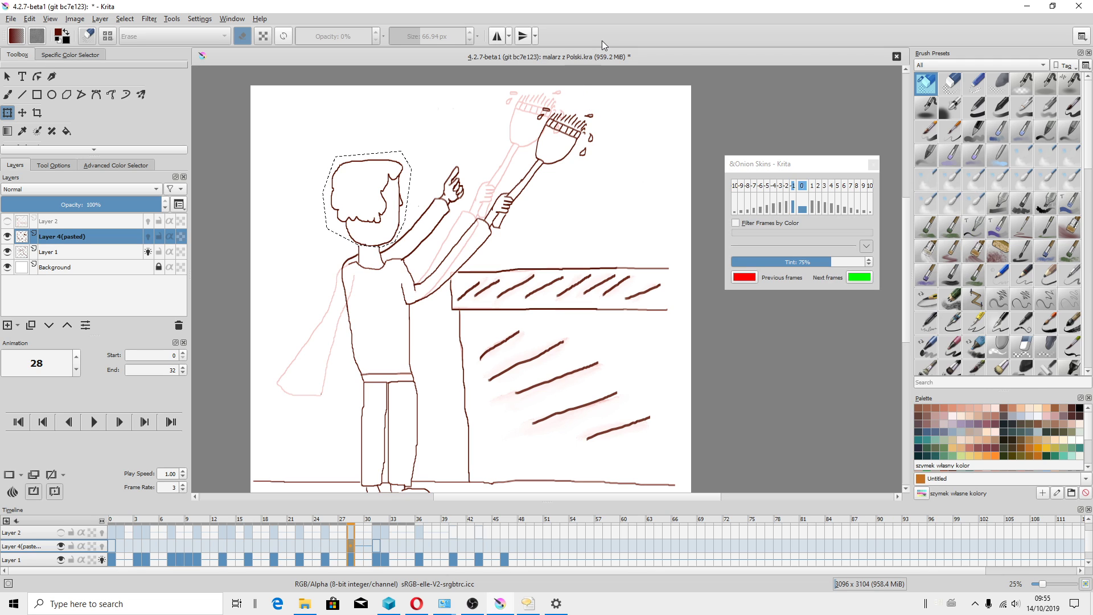
pyautogui.click(377, 546)
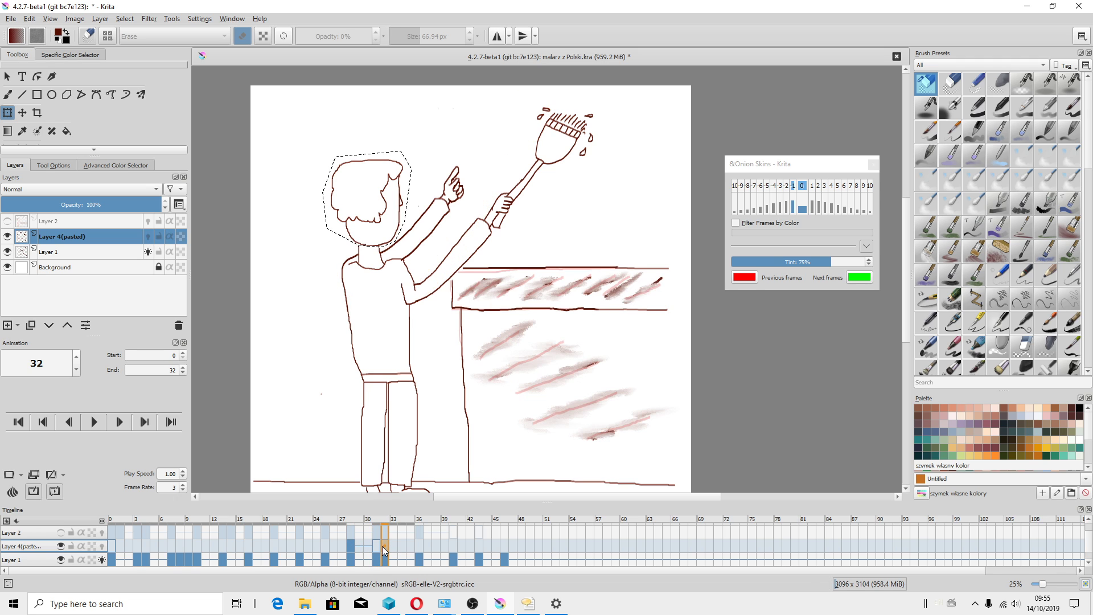
pyautogui.click(419, 544)
pyautogui.click(454, 546)
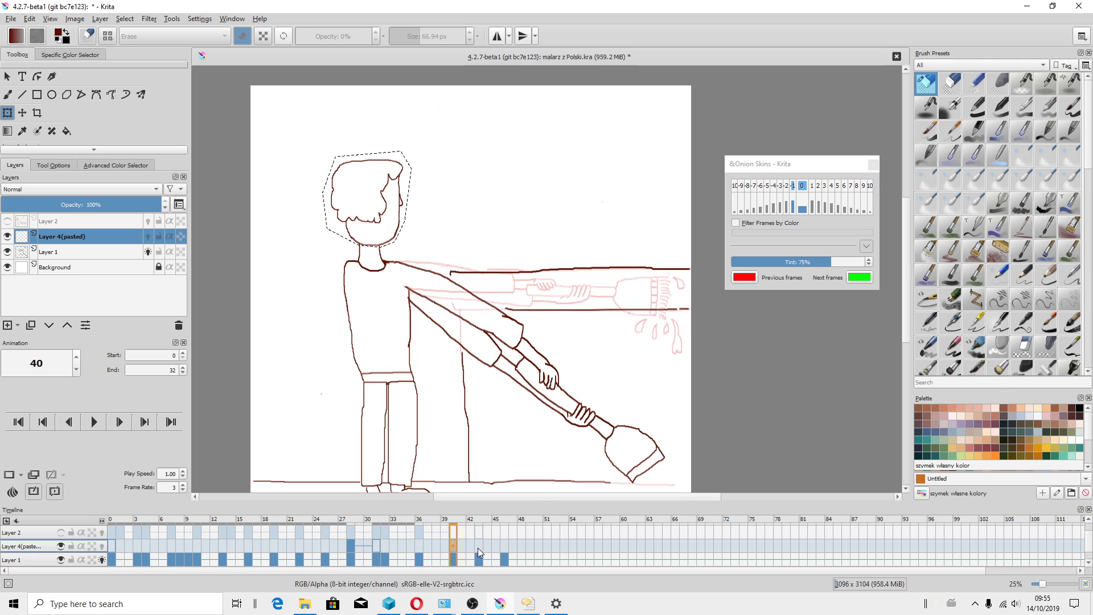
pyautogui.click(477, 548)
pyautogui.click(503, 545)
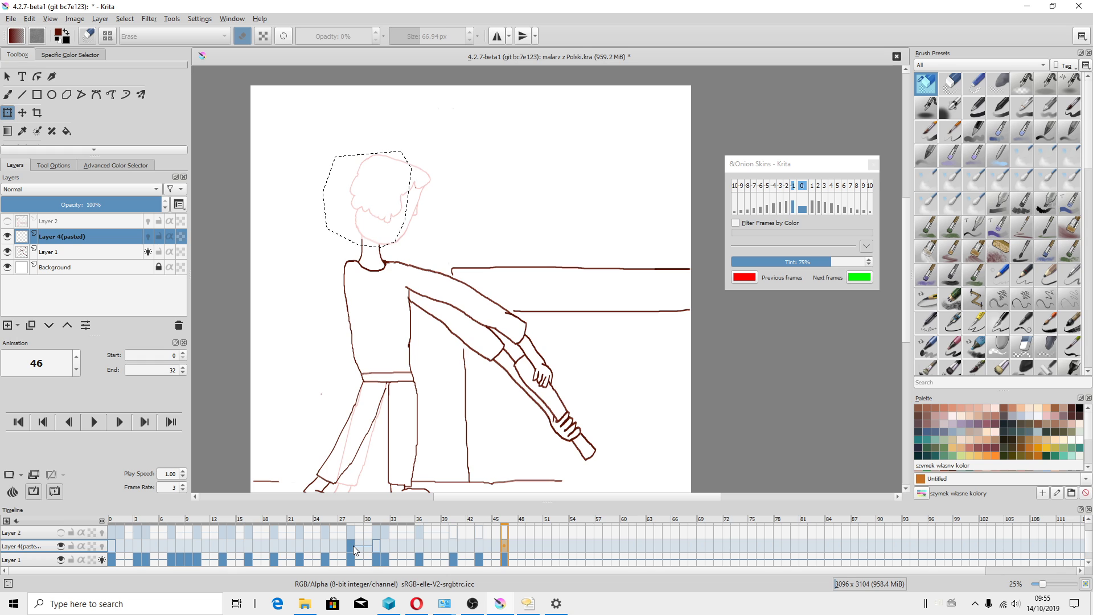
pyautogui.moveTo(350, 545)
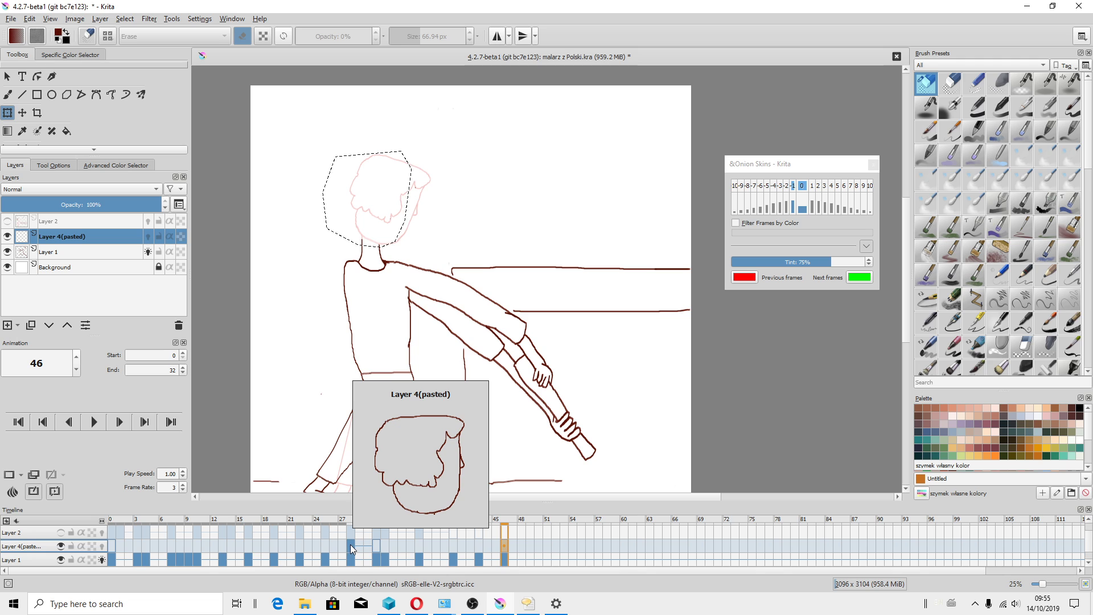
pyautogui.press('Left')
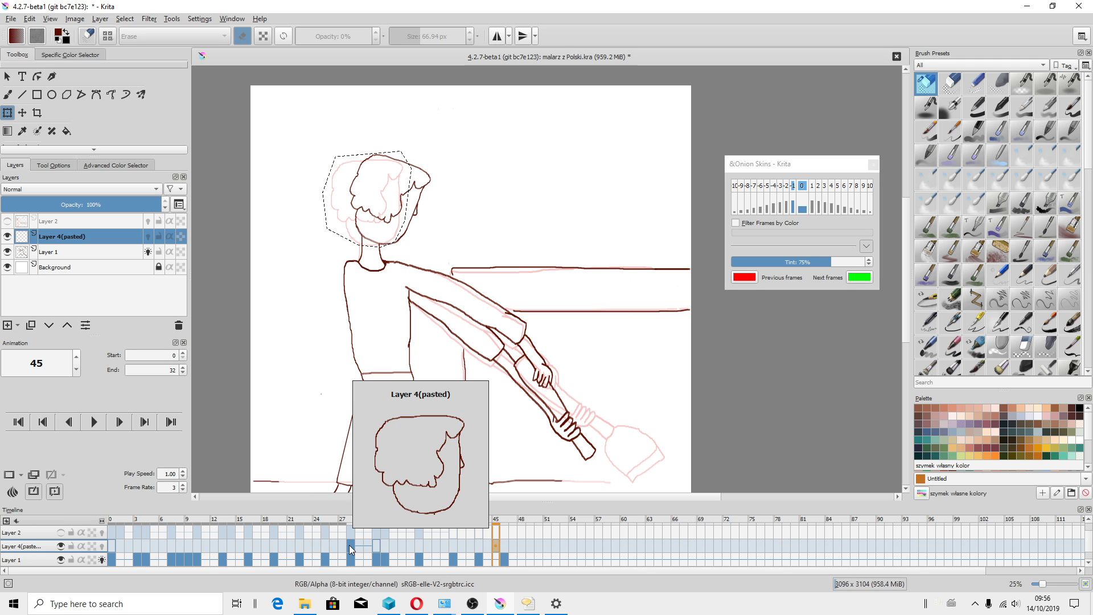
# Step: Drag the Layer 4(pasted) keyframe from frame 28 to frame 46, undoing and redoing the move
pyautogui.moveTo(349, 545); pyautogui.dragTo(505, 554)
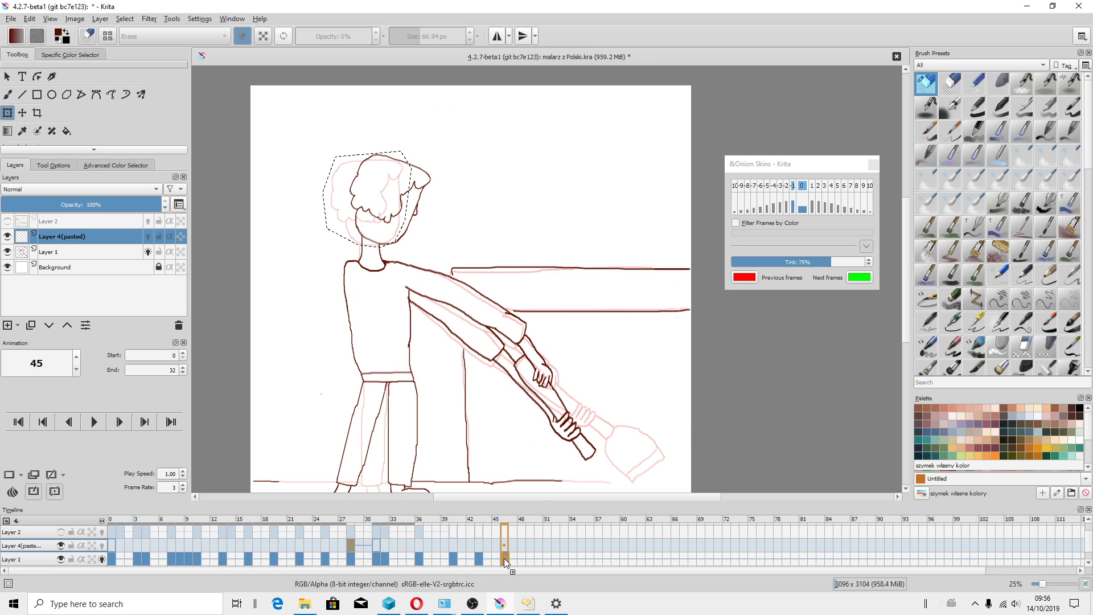
pyautogui.moveTo(505, 553); pyautogui.dragTo(503, 545)
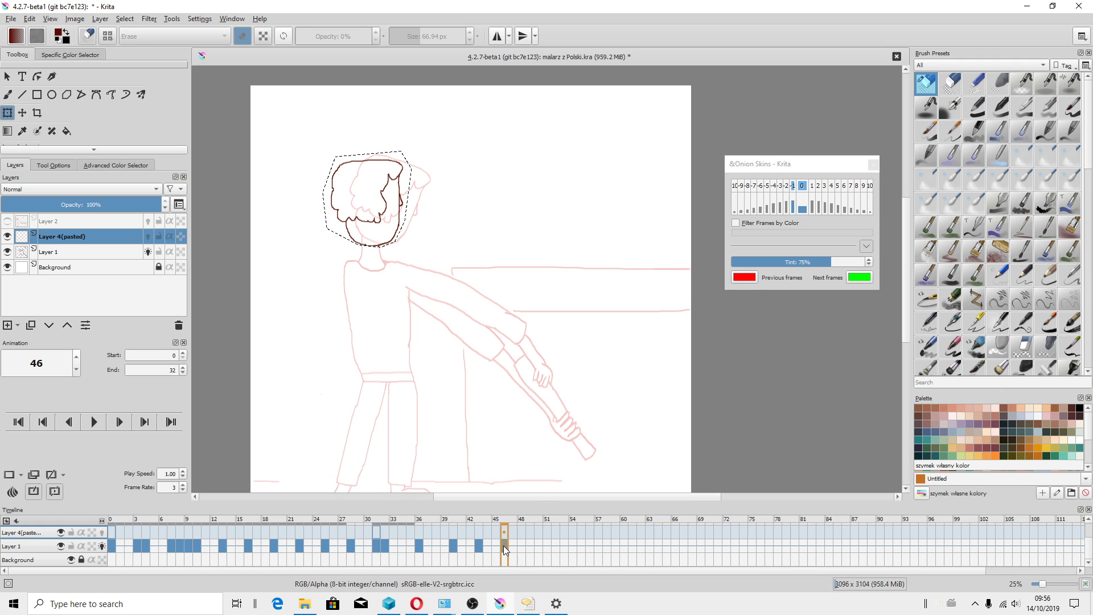
pyautogui.hotkey('ctrl', 'z')
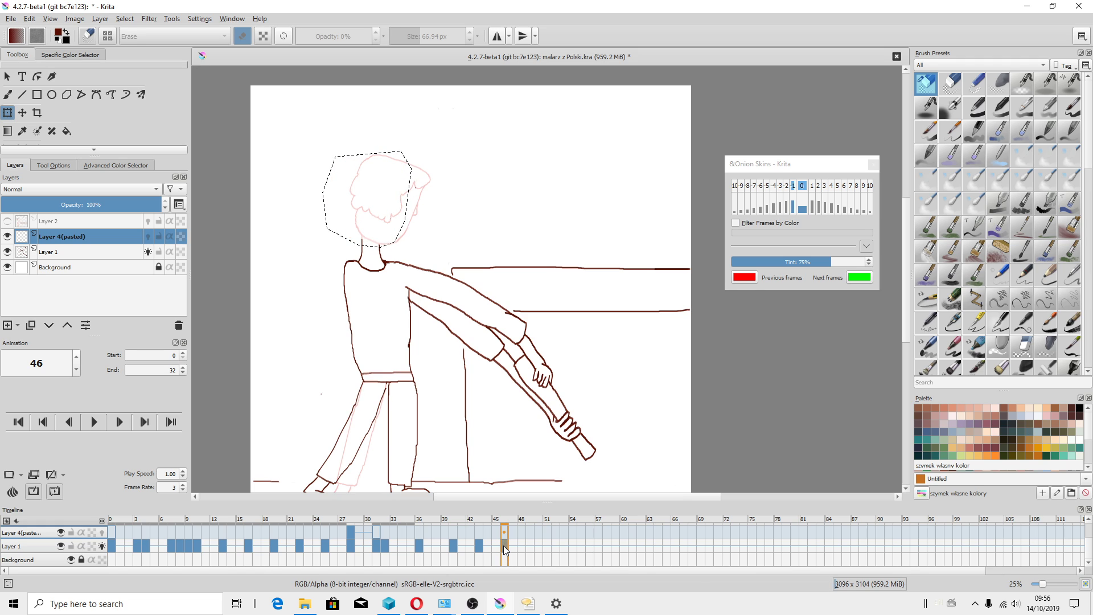
pyautogui.moveTo(353, 532)
pyautogui.mouseDown()
pyautogui.moveTo(505, 536)
pyautogui.moveTo(468, 545)
pyautogui.mouseUp()
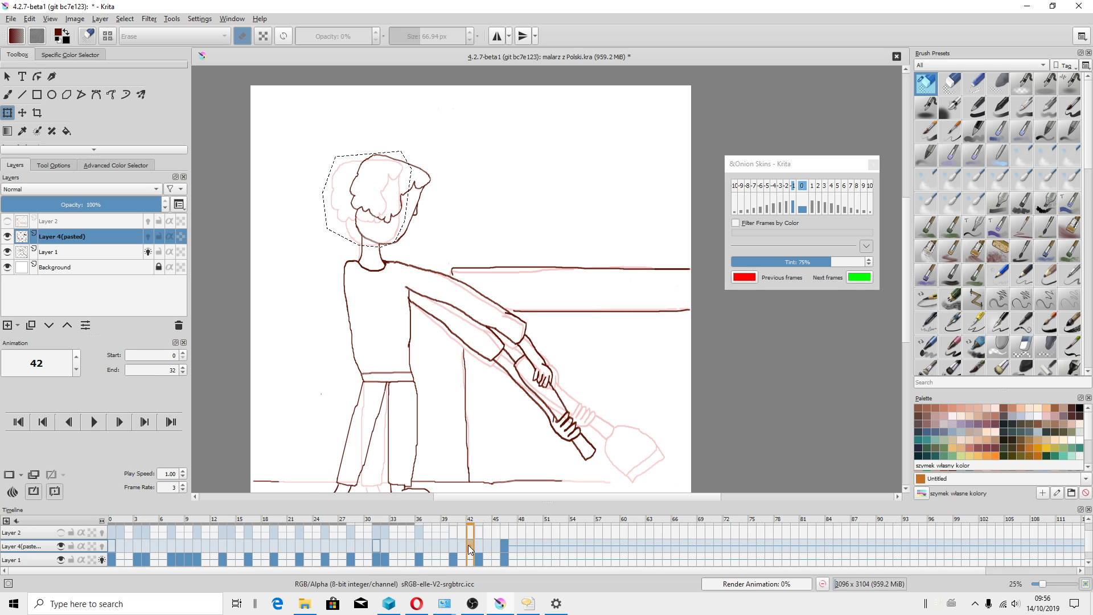
# Step: Scrub from frame 2 through 14 to review the motion and turn off Layer 1 onion skinning
pyautogui.click(421, 540)
pyautogui.click(132, 546)
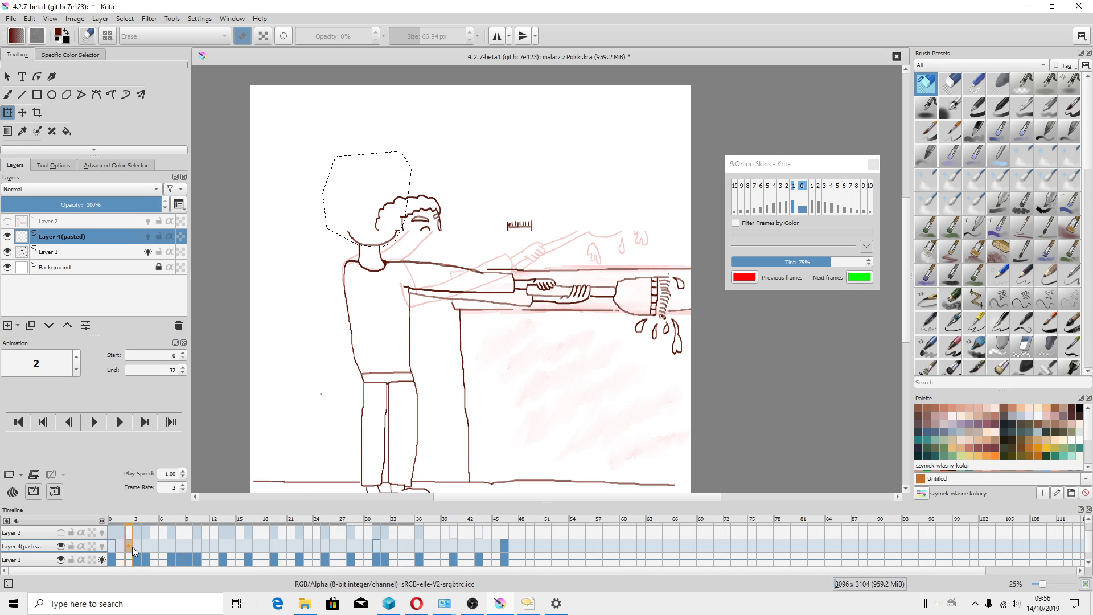
pyautogui.moveTo(132, 547); pyautogui.dragTo(206, 545)
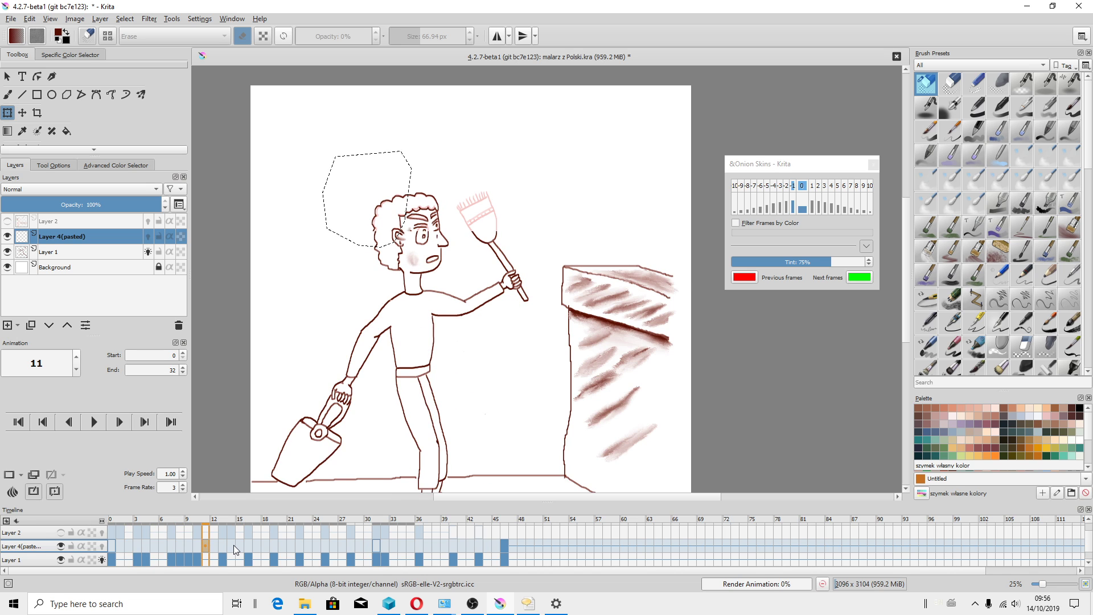
pyautogui.click(233, 545)
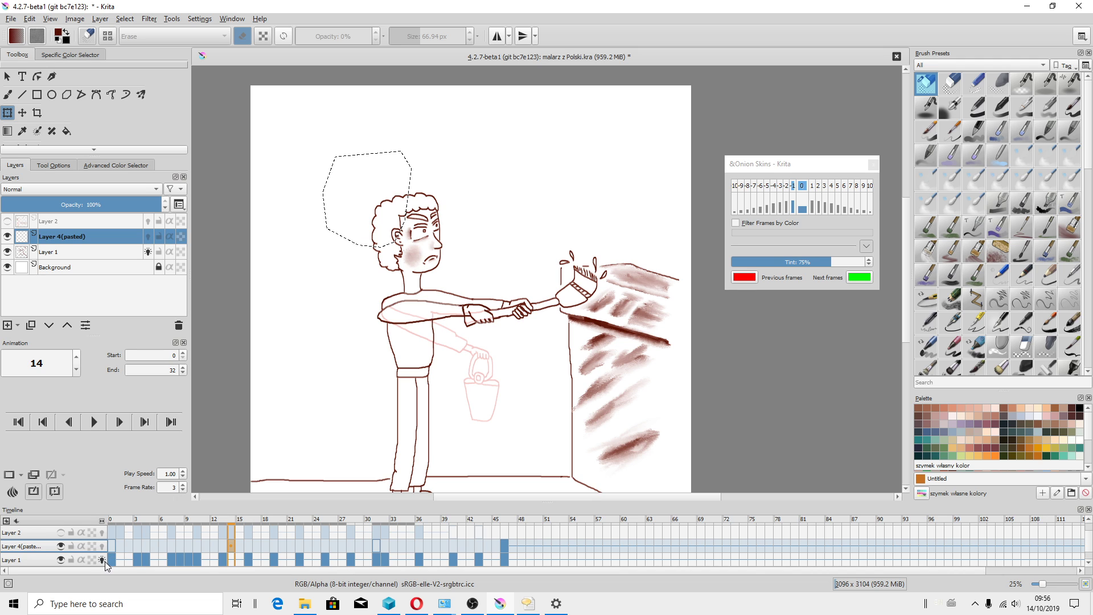
pyautogui.click(102, 559)
pyautogui.click(244, 545)
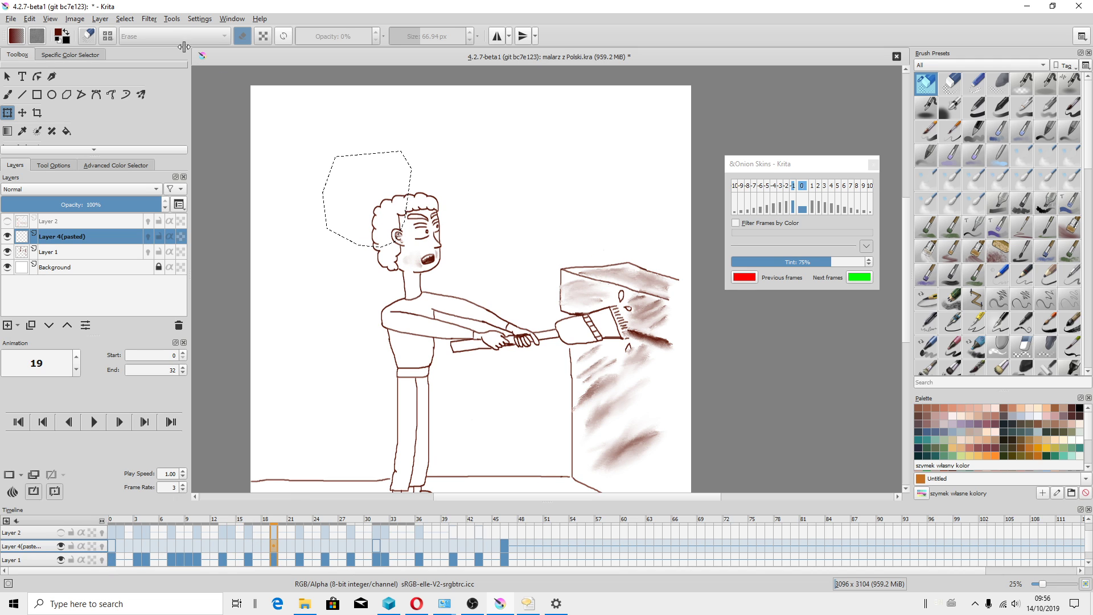
pyautogui.click(123, 21)
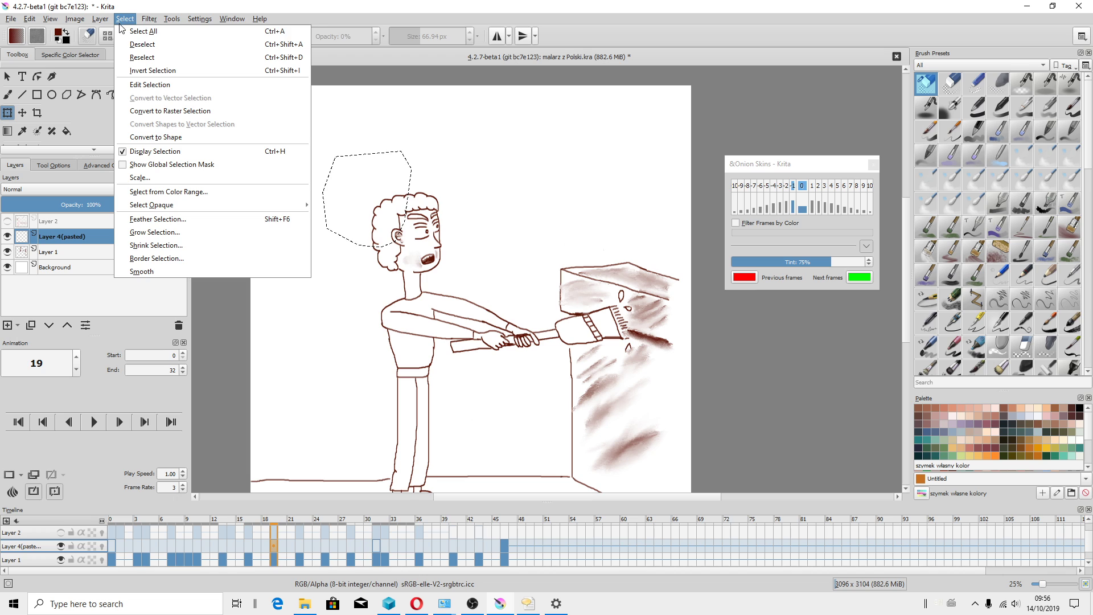
# Step: Deselect the head and click along the timeline up to final frame 46, then back to 44
pyautogui.click(142, 44)
pyautogui.click(291, 532)
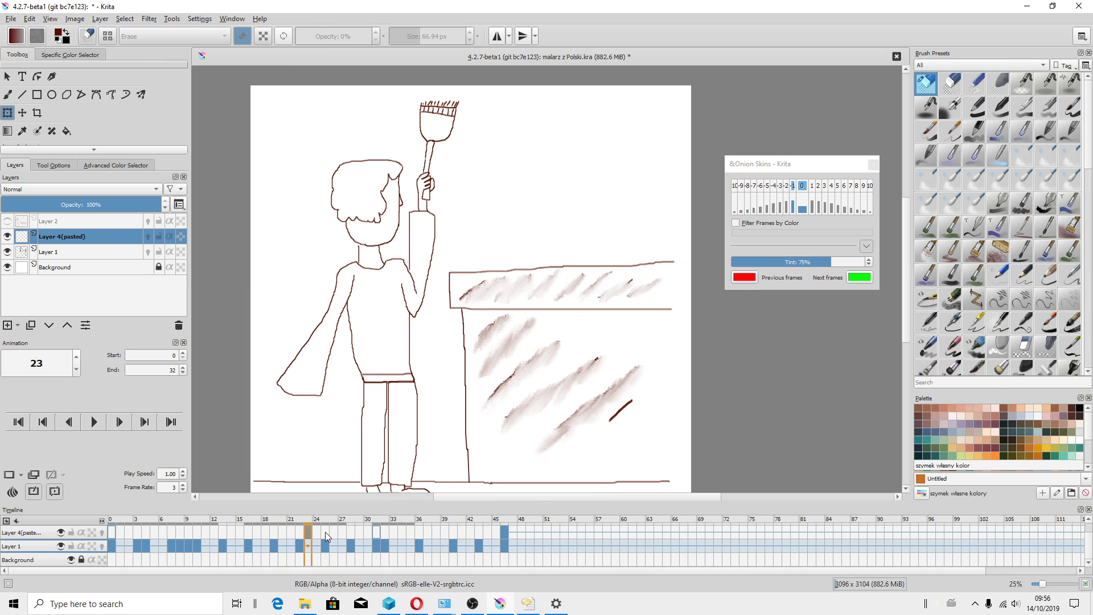
pyautogui.click(326, 532)
pyautogui.click(360, 532)
pyautogui.click(418, 532)
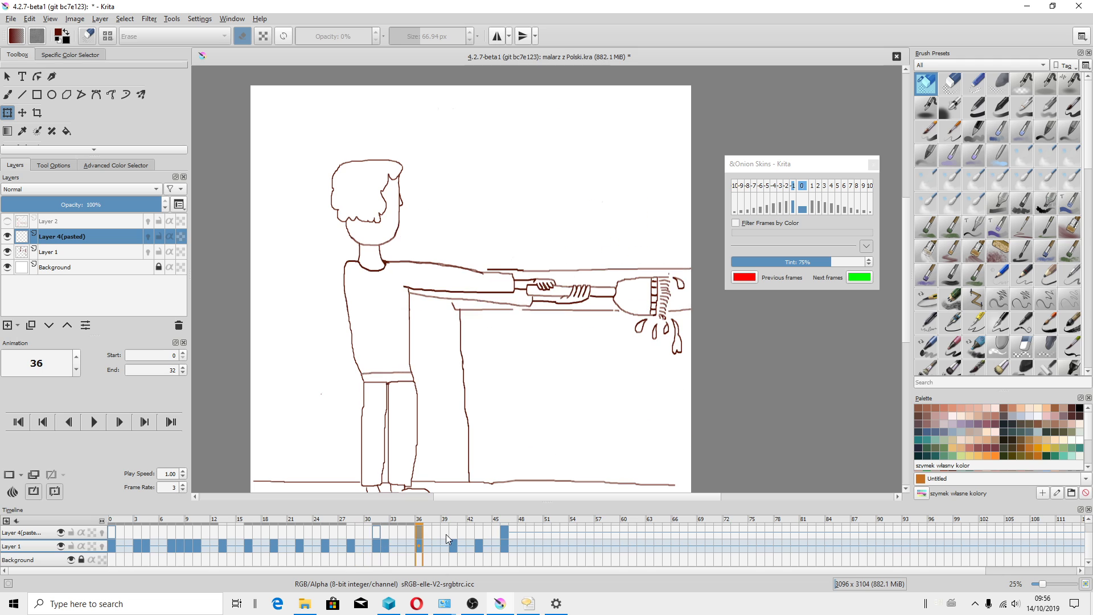
pyautogui.click(460, 533)
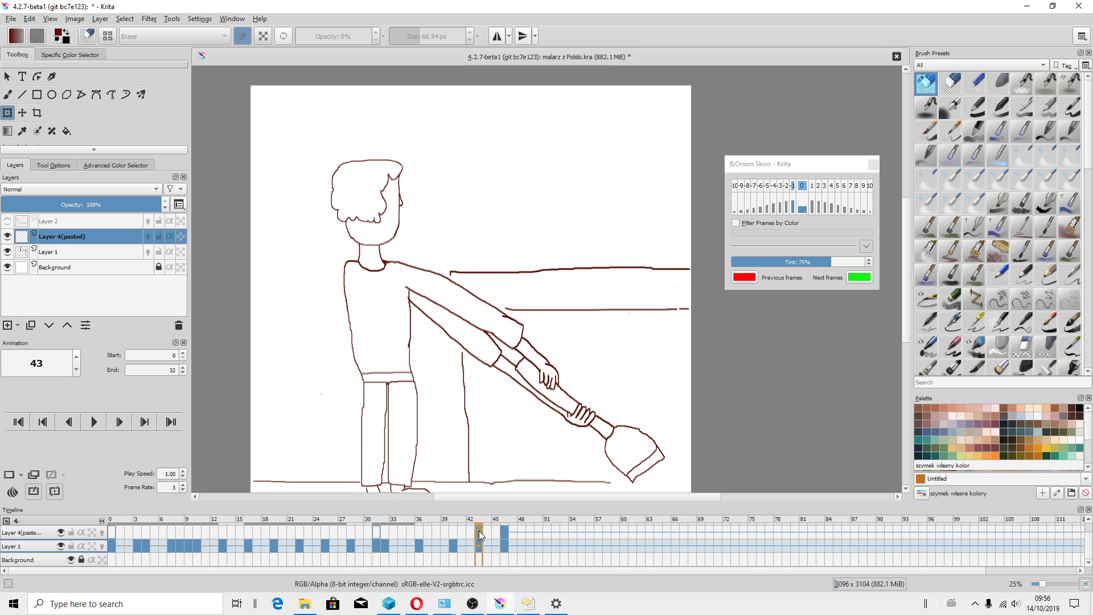
pyautogui.click(480, 531)
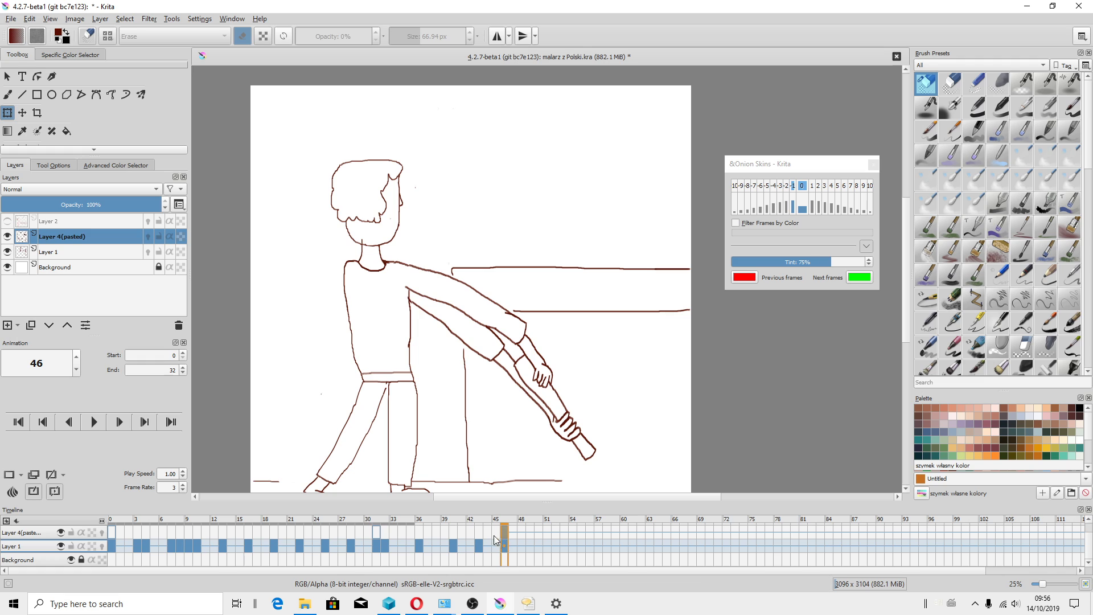
pyautogui.click(497, 532)
pyautogui.click(484, 538)
# Step: Step backward and forward through the frames with the arrow keys, ending on an early frame
pyautogui.press('Left')
pyautogui.press('Left')
pyautogui.press('Left')
pyautogui.press('Left')
pyautogui.press('Left')
pyautogui.press('Left')
pyautogui.press('Left')
pyautogui.press('Right')
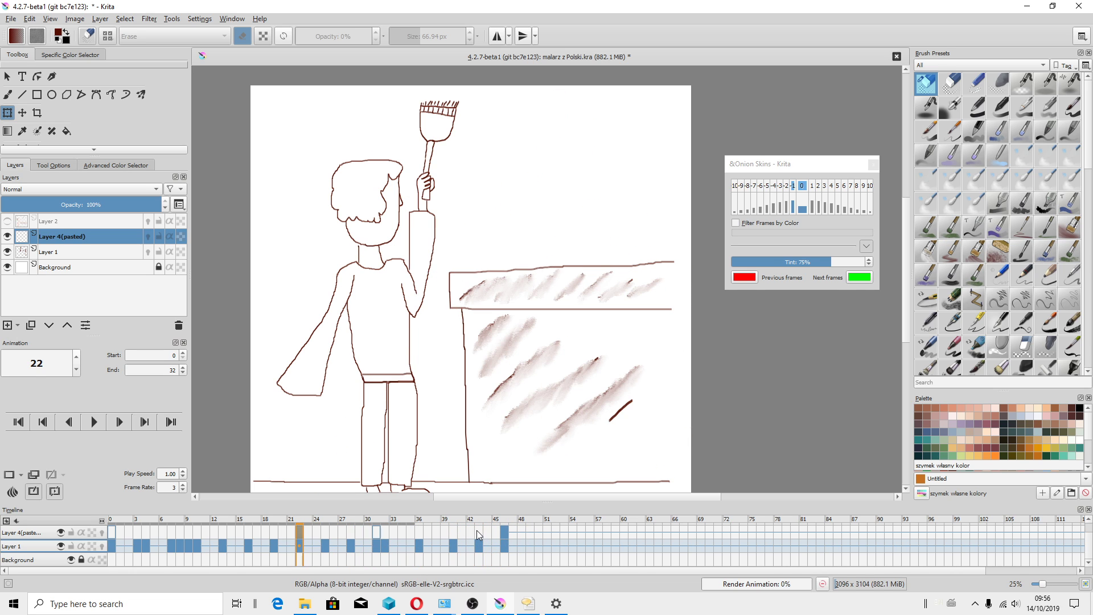
pyautogui.press('Right')
pyautogui.press('Right')
pyautogui.press('Right')
pyautogui.press('Right')
pyautogui.press('Right')
pyautogui.press('Right')
pyautogui.press('Right')
pyautogui.press('Right')
pyautogui.press('Right')
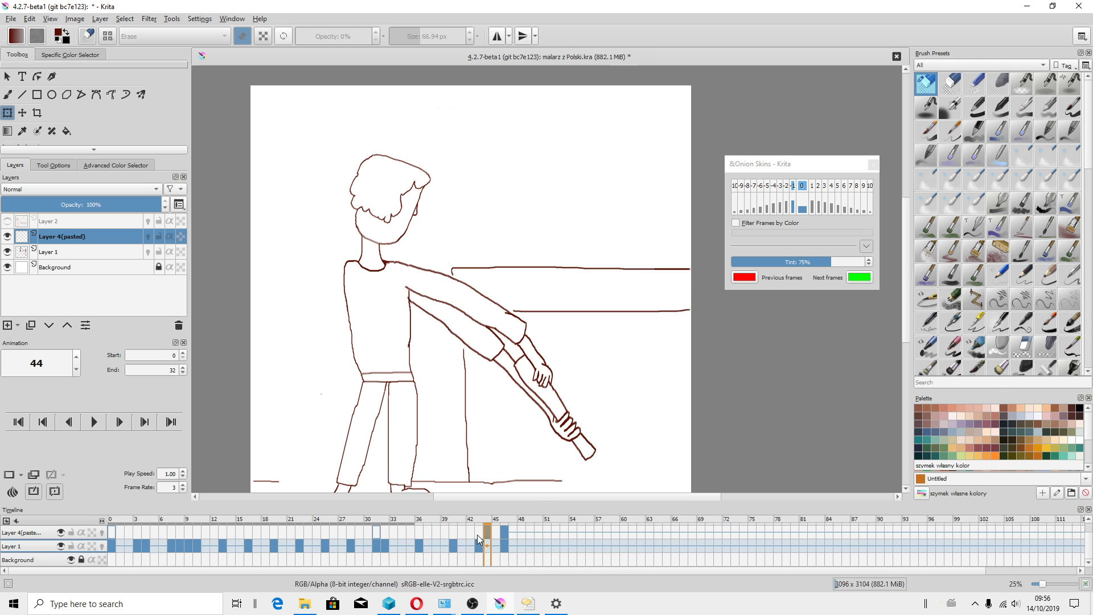
pyautogui.press('Right')
pyautogui.press('Right')
pyautogui.press('Right')
pyautogui.press('Left')
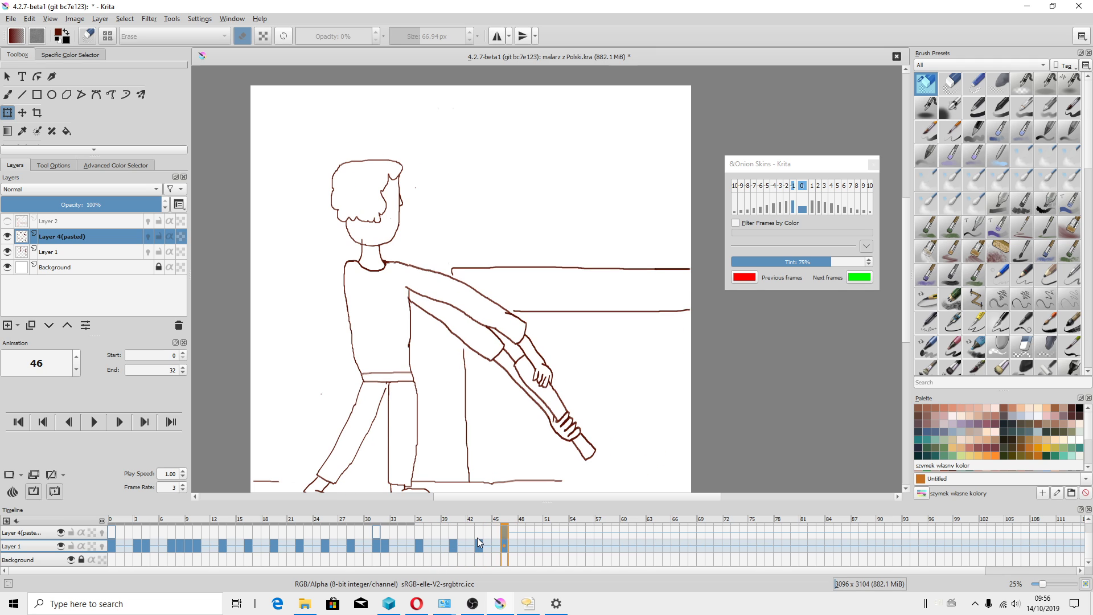
pyautogui.press('Left')
pyautogui.press('Left')
pyautogui.press('Left')
pyautogui.press('Left')
pyautogui.press('Left')
pyautogui.press('Left')
pyautogui.press('Left')
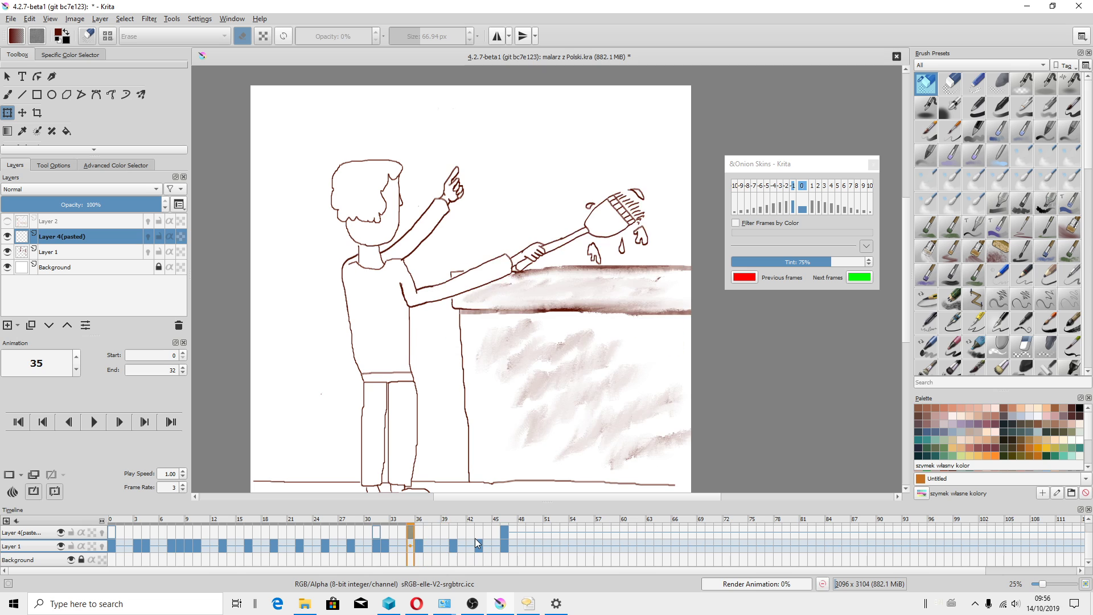
pyautogui.press('Left')
pyautogui.press('Left')
pyautogui.press('Left')
pyautogui.press('Left')
pyautogui.press('Left')
pyautogui.press('Left')
pyautogui.press('Left')
pyautogui.press('Left')
pyautogui.press('Left')
pyautogui.press('Left')
pyautogui.press('Left')
pyautogui.press('Left')
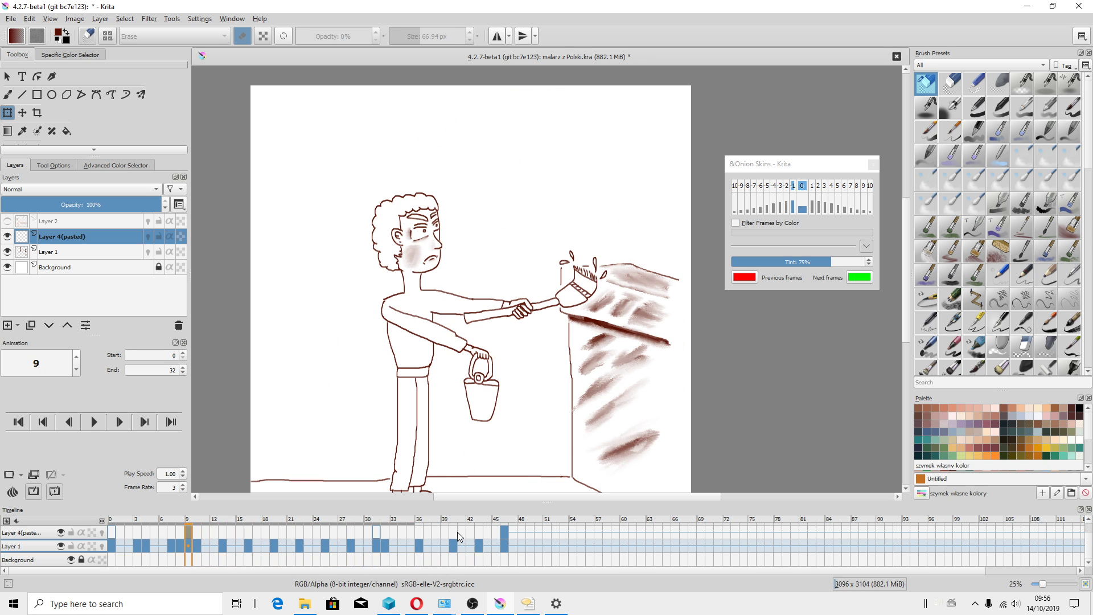
pyautogui.press('Left')
pyautogui.press('Left')
pyautogui.press('Left')
pyautogui.press('Left')
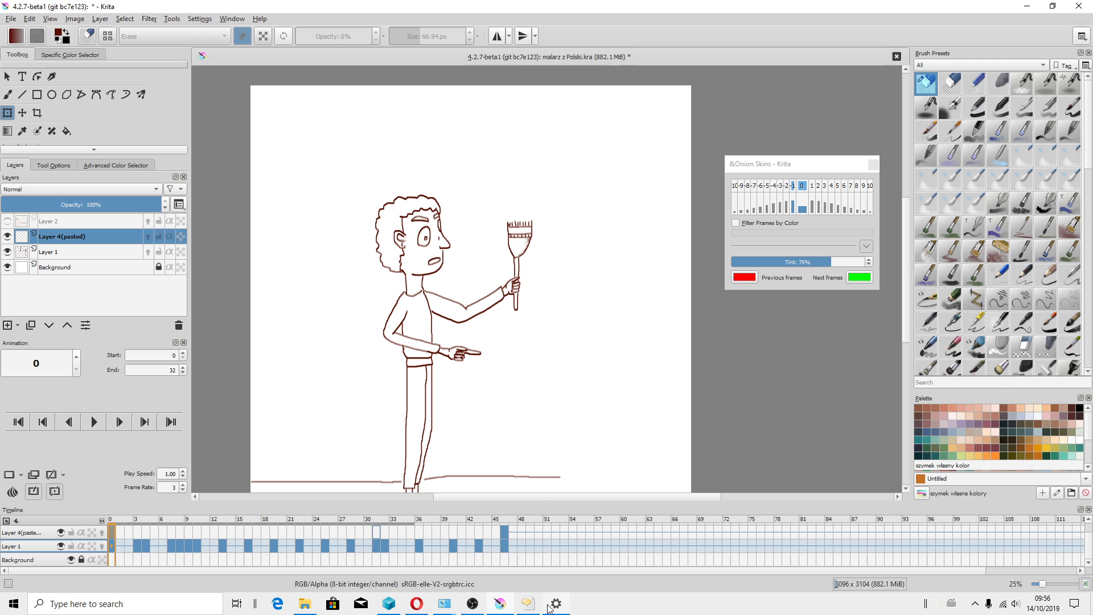
# Step: Clear the old sentence from the Speech Properties voice preview field
pyautogui.click(529, 603)
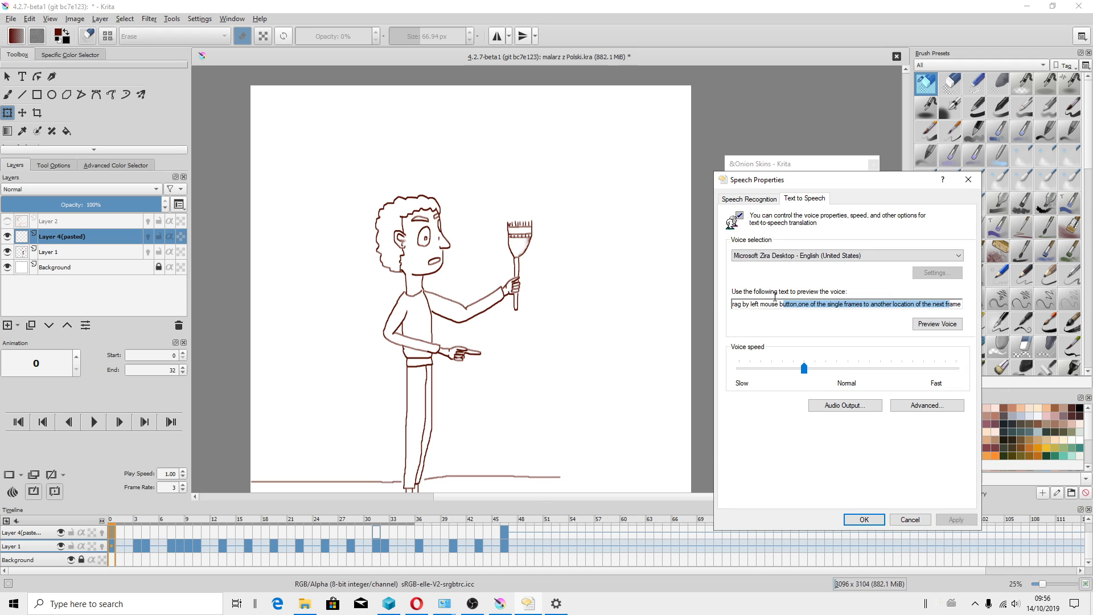
pyautogui.moveTo(936, 303); pyautogui.dragTo(718, 298)
pyautogui.write('ame')
pyautogui.hotkey('ctrl', 'a')
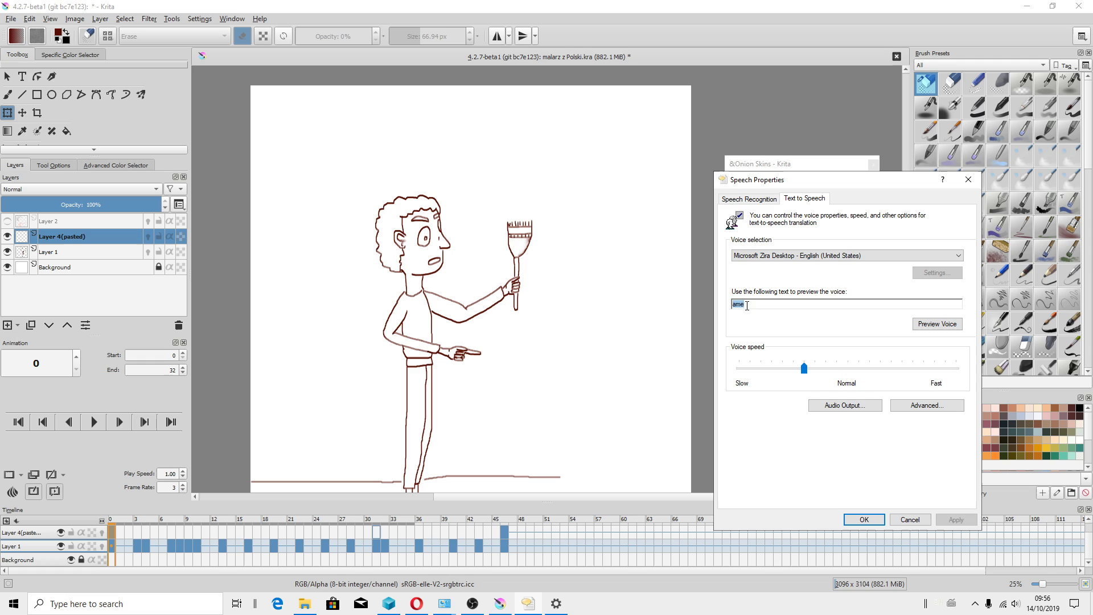
pyautogui.press('BackSpace')
# Step: Enter and play the narration on merging the pasted layer, checking elements, else using create blank frame
pyautogui.write('s')
pyautogui.write(',mak')
pyautogui.write('e sure t')
pyautogui.write('hat ')
pyautogui.write('yo')
pyautogui.write('will ')
pyautogui.write('merge l')
pyautogui.write('ayer')
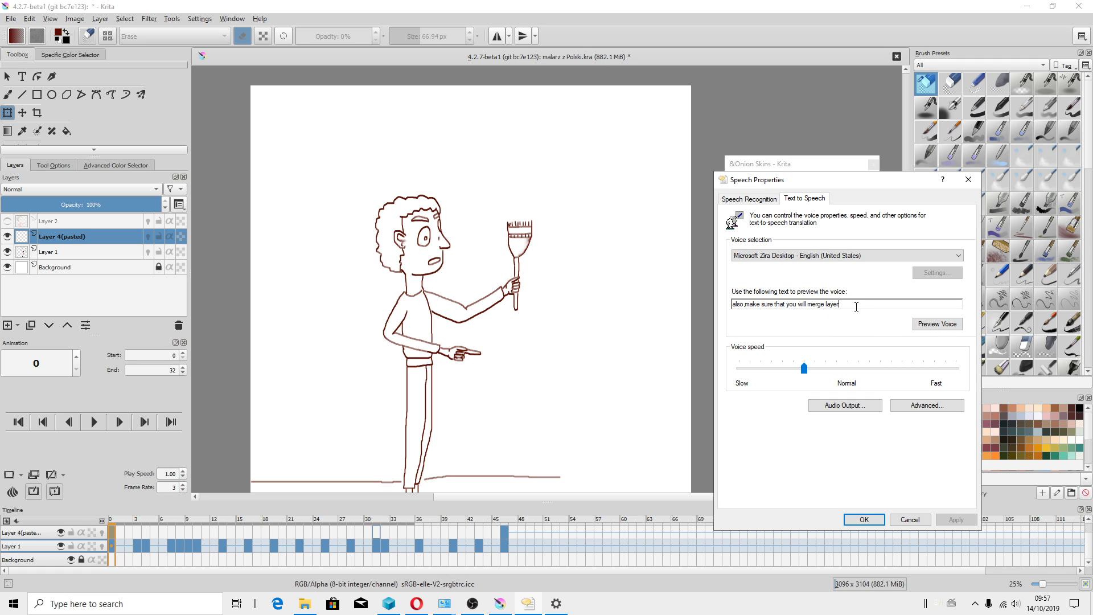
pyautogui.write('w')
pyautogui.write('was')
pyautogui.write('sele')
pyautogui.write('on')
pyautogui.write(' to ')
pyautogui.write('that lay')
pyautogui.write('er')
pyautogui.write('which i')
pyautogui.write('s bel')
pyautogui.write('ow')
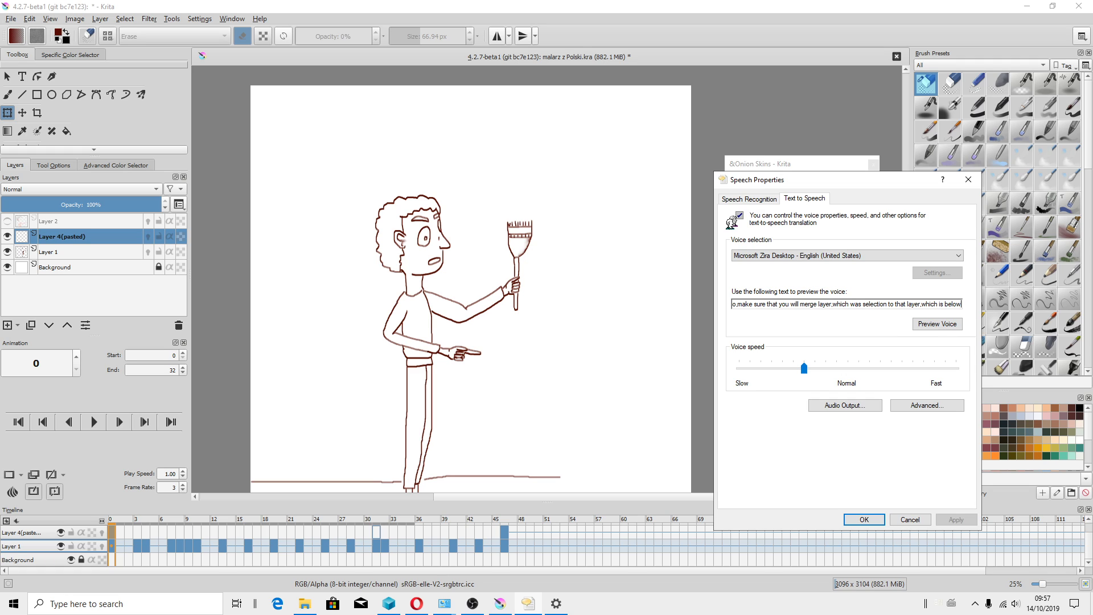
pyautogui.write(',and')
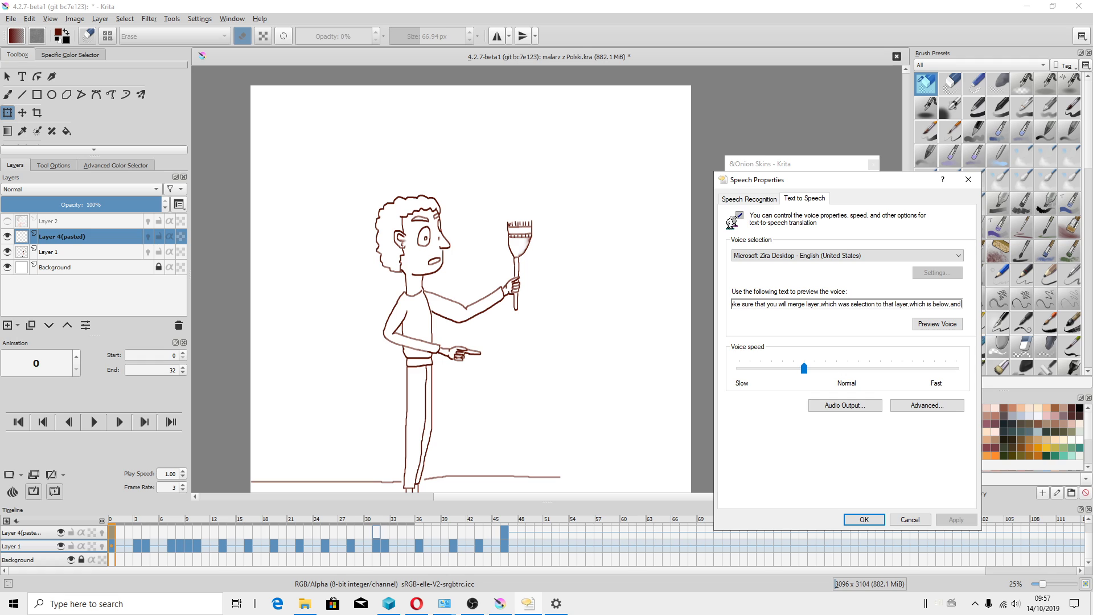
pyautogui.write(' check,')
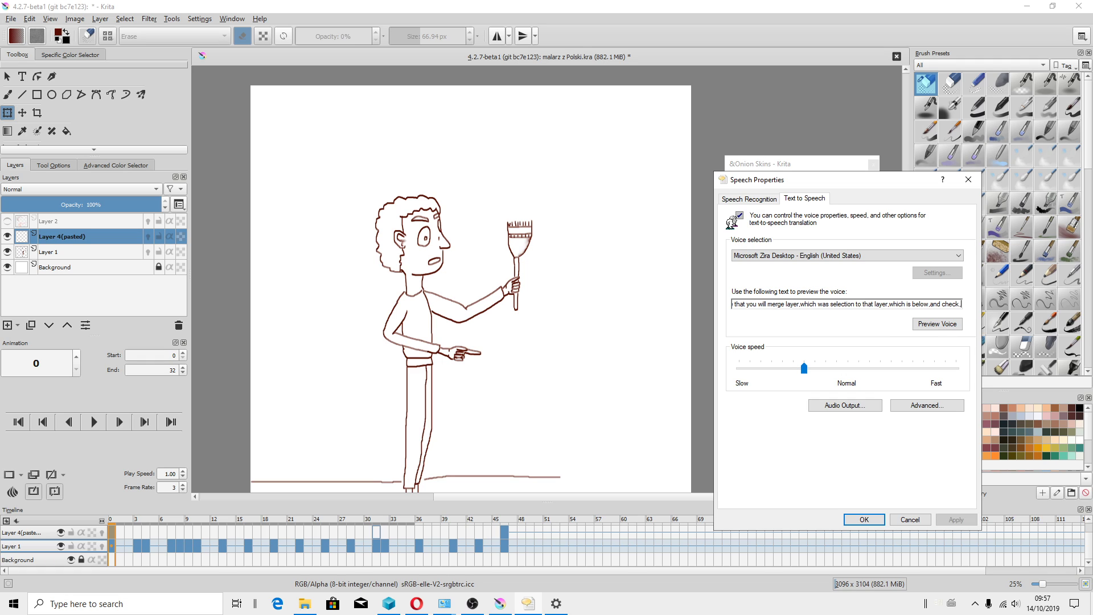
pyautogui.write('if the')
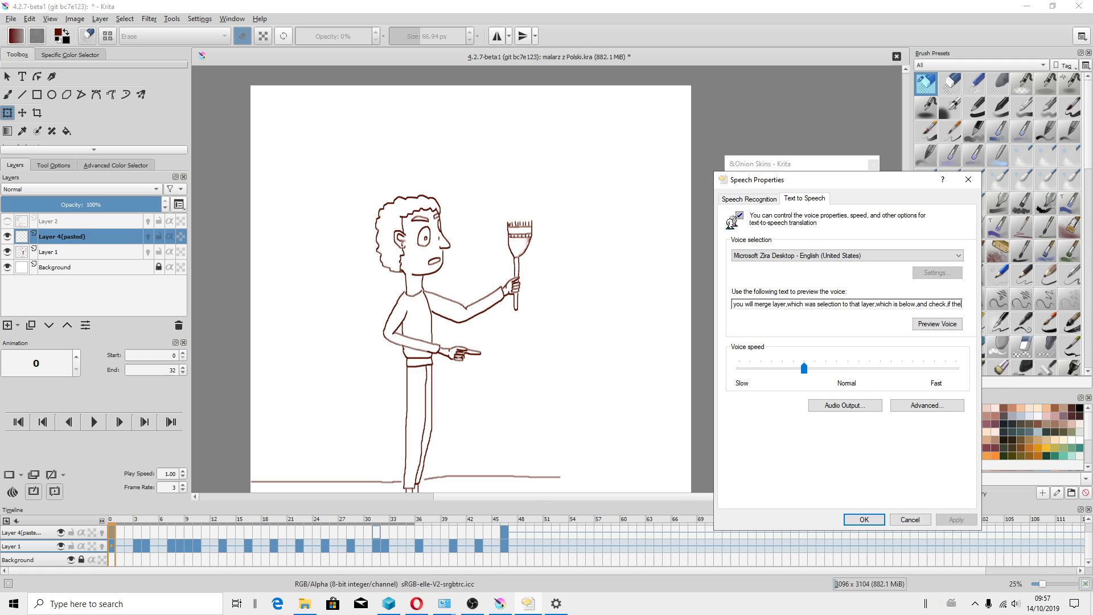
pyautogui.write('re are')
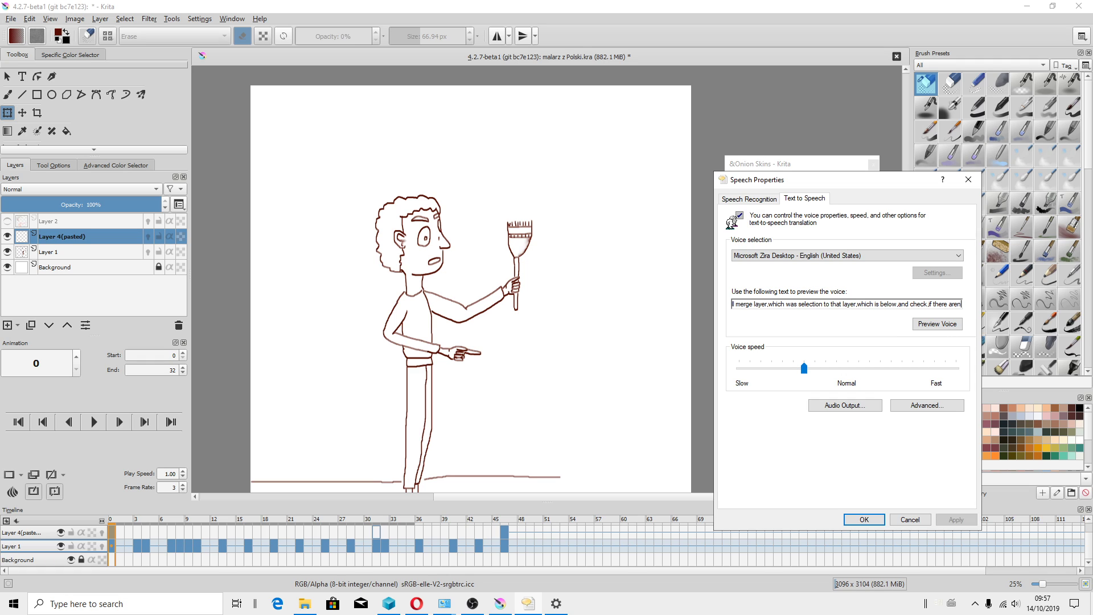
pyautogui.write('ny')
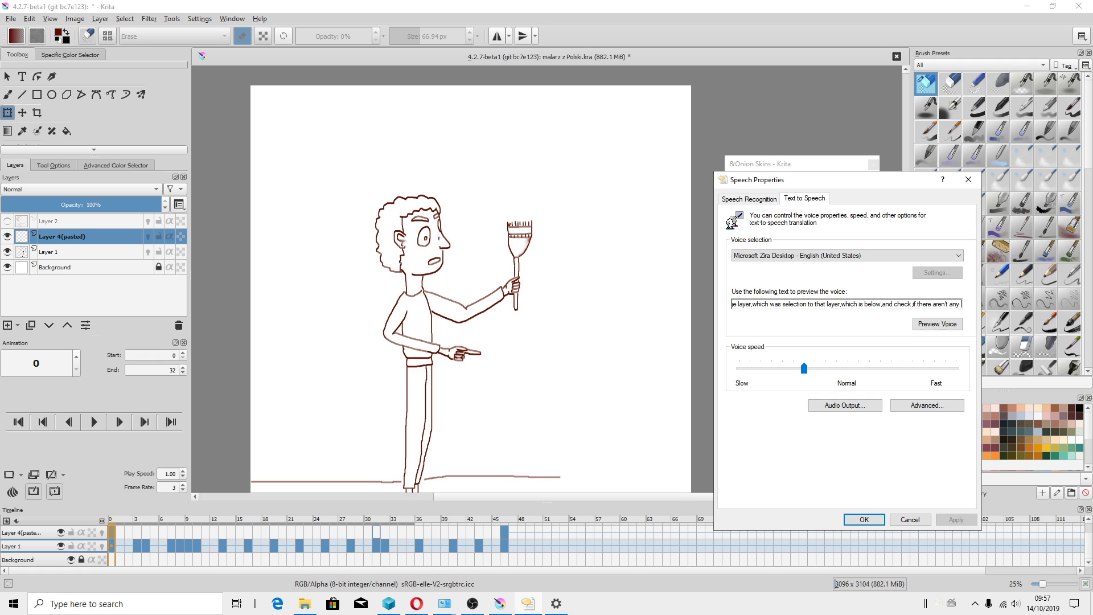
pyautogui.write('r ')
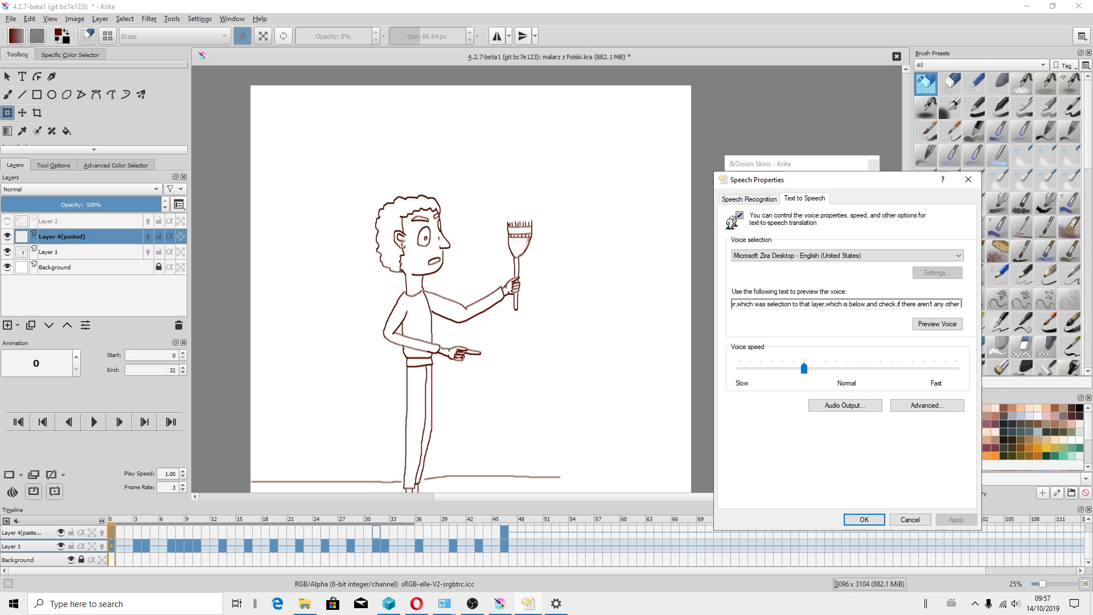
pyautogui.write('e')
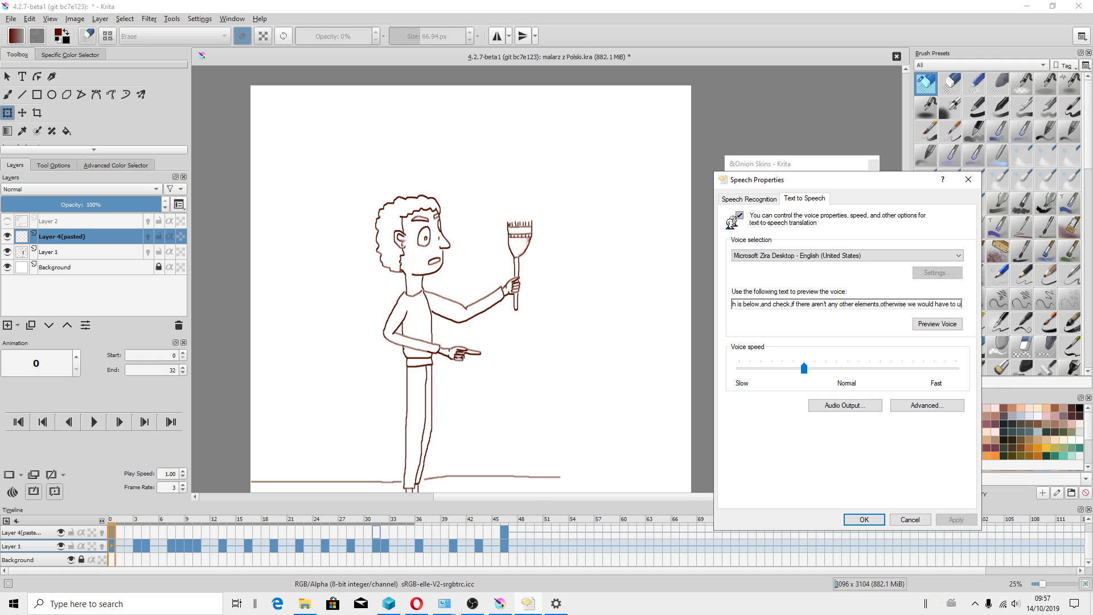
pyautogui.write('use')
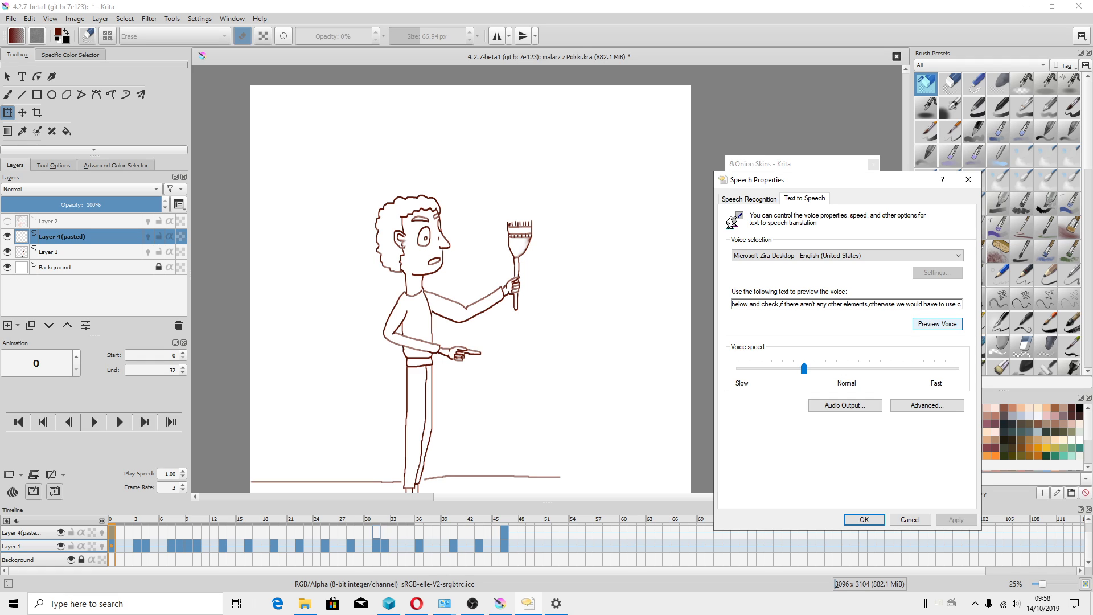
pyautogui.write(' create b')
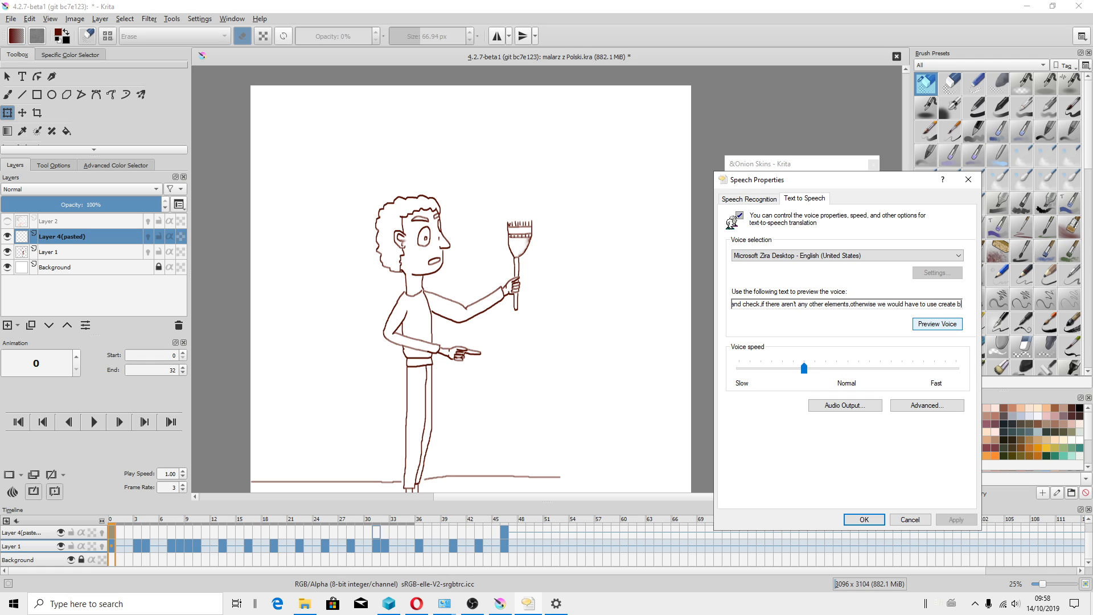
pyautogui.write('lank f')
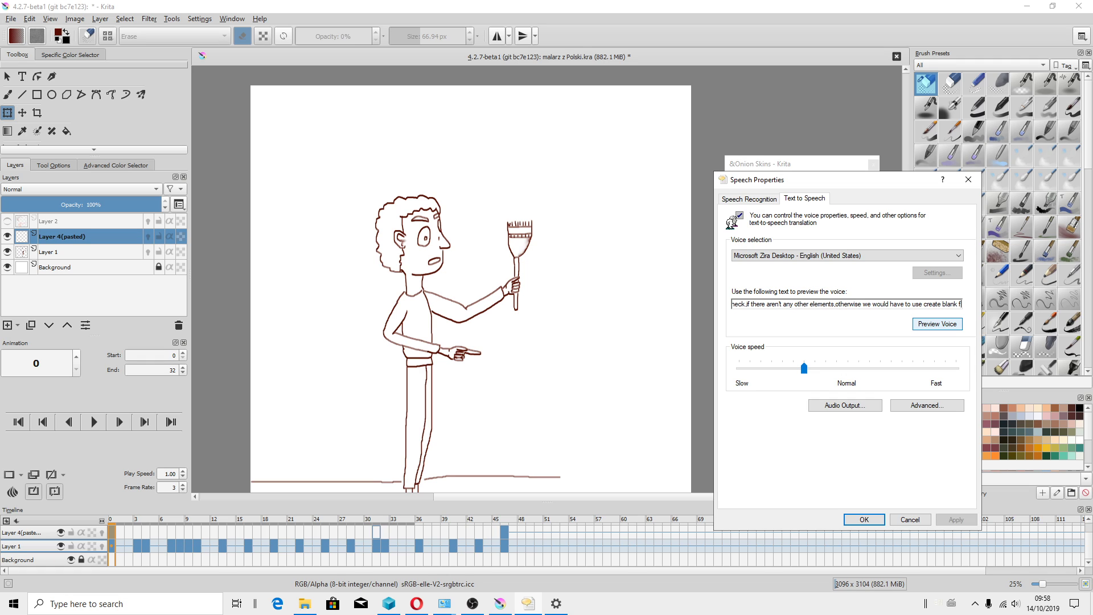
pyautogui.write('rame')
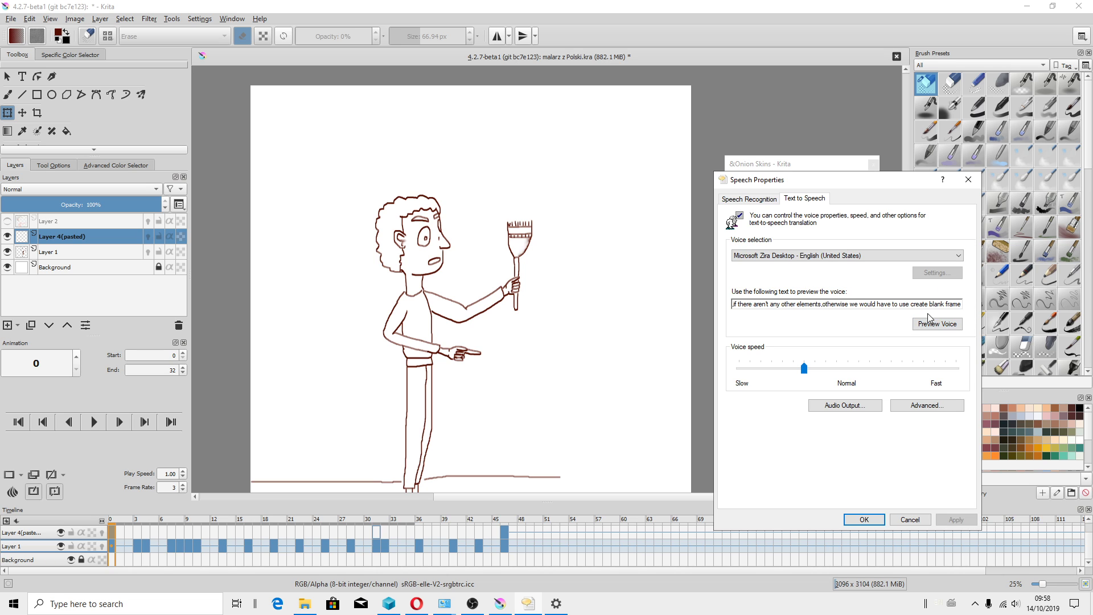
pyautogui.click(937, 323)
pyautogui.click(607, 33)
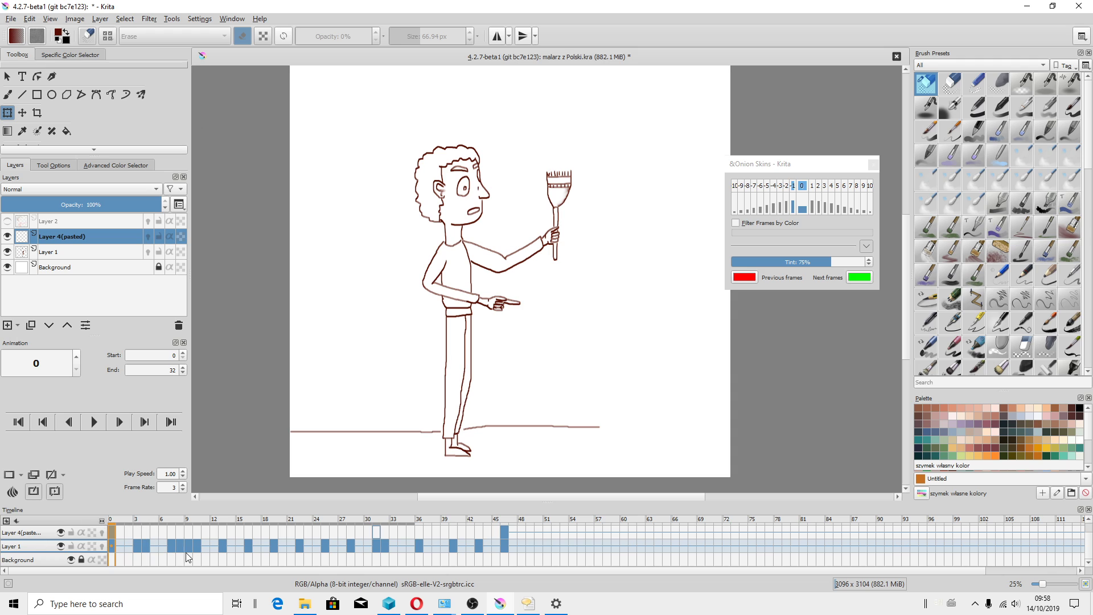
pyautogui.click(501, 545)
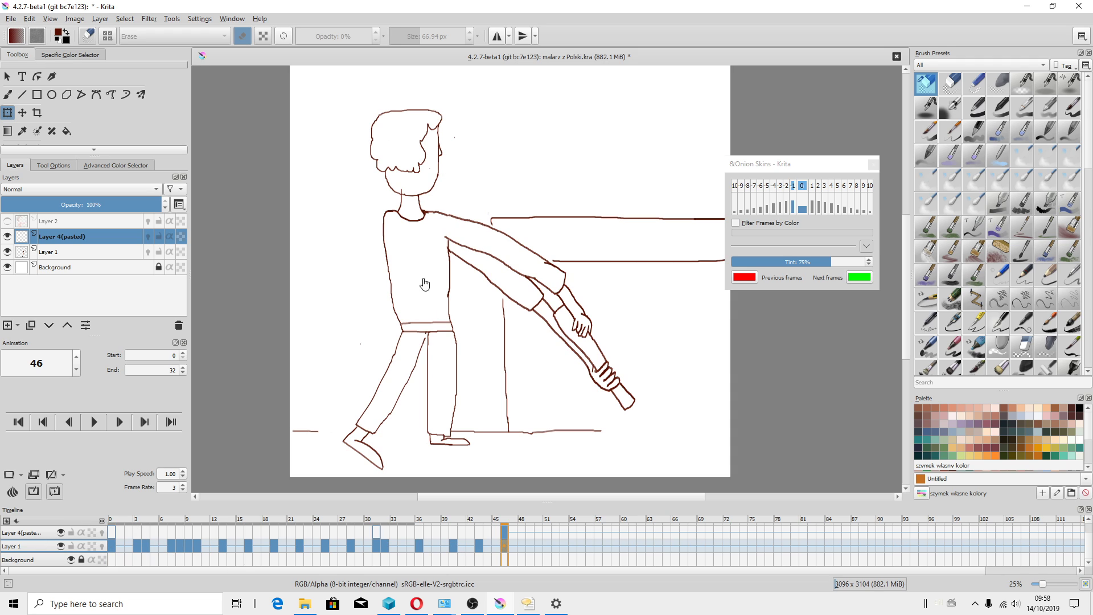
pyautogui.click(480, 545)
pyautogui.click(32, 535)
pyautogui.press('Right')
pyautogui.press('Right')
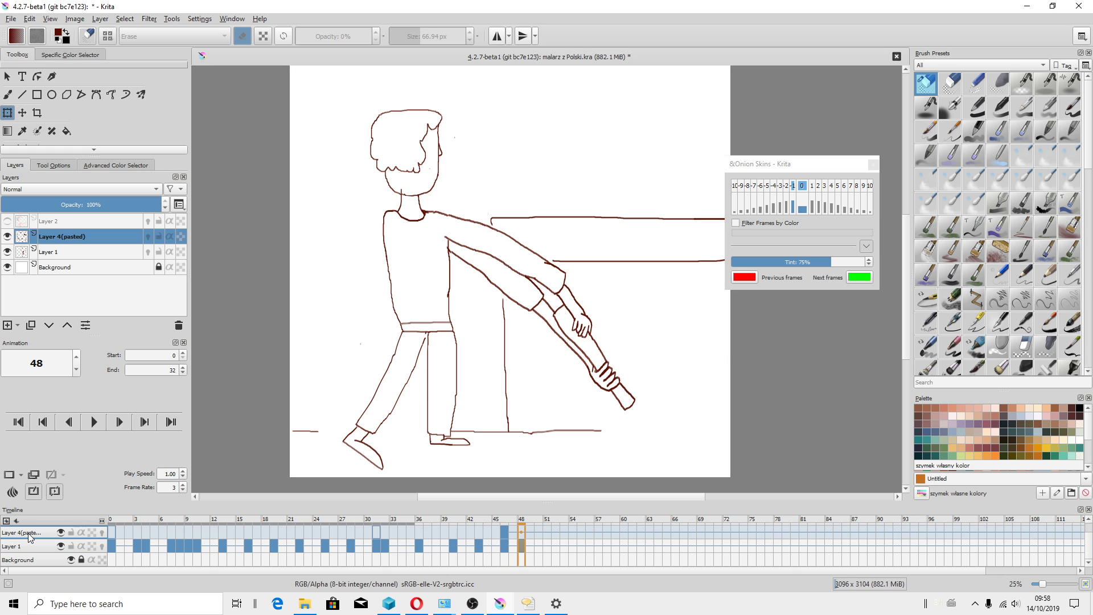
pyautogui.press('Right')
pyautogui.press('Right')
pyautogui.press('Right')
pyautogui.press('Left')
pyautogui.press('Left')
pyautogui.press('Left')
pyautogui.press('Left')
pyautogui.press('Left')
pyautogui.press('Left')
pyautogui.press('Left')
pyautogui.press('Left')
pyautogui.press('Left')
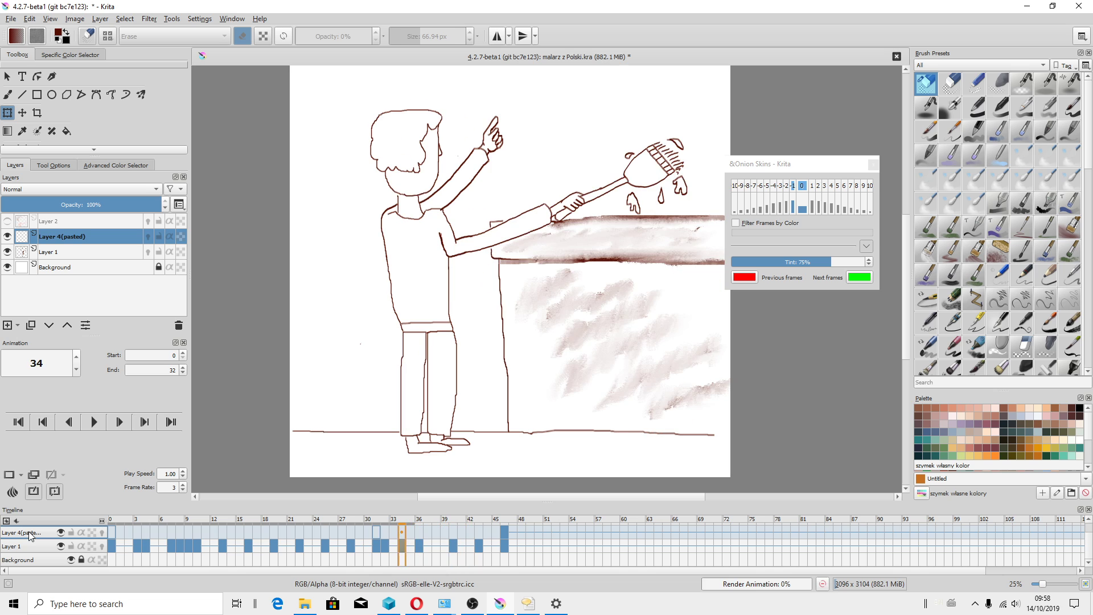
pyautogui.press('Left')
pyautogui.press('Left')
pyautogui.press('Left')
pyautogui.press('Left')
pyautogui.press('Left')
pyautogui.press('Left')
pyautogui.press('Left')
pyautogui.press('Left')
pyautogui.press('Left')
pyautogui.press('Left')
pyautogui.press('Left')
pyautogui.press('Left')
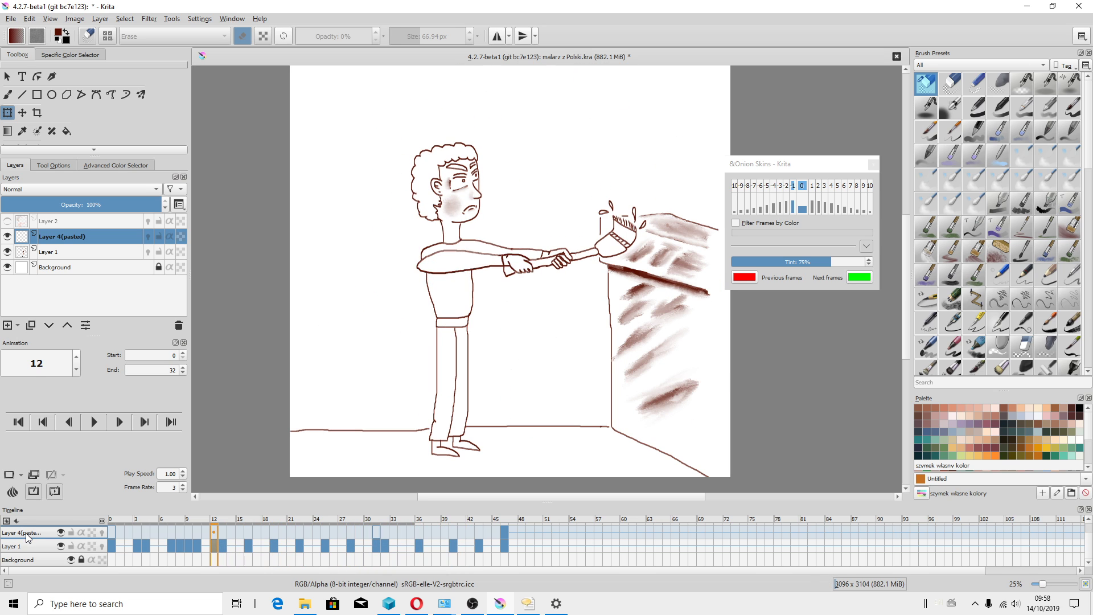
pyautogui.press('Left')
pyautogui.press('Left')
pyautogui.press('Left')
pyautogui.press('Left')
pyautogui.press('Left')
pyautogui.press('Left')
# Step: Merge Layer 4(pasted) down into Layer 1 through the layer's context menu
pyautogui.rightClick(25, 534)
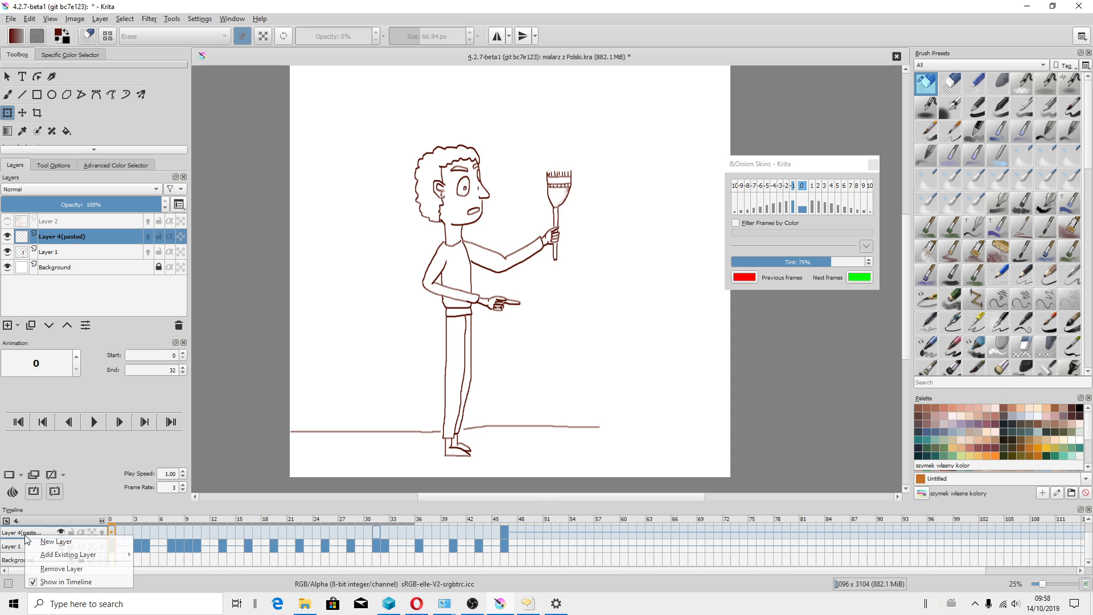
pyautogui.click(22, 536)
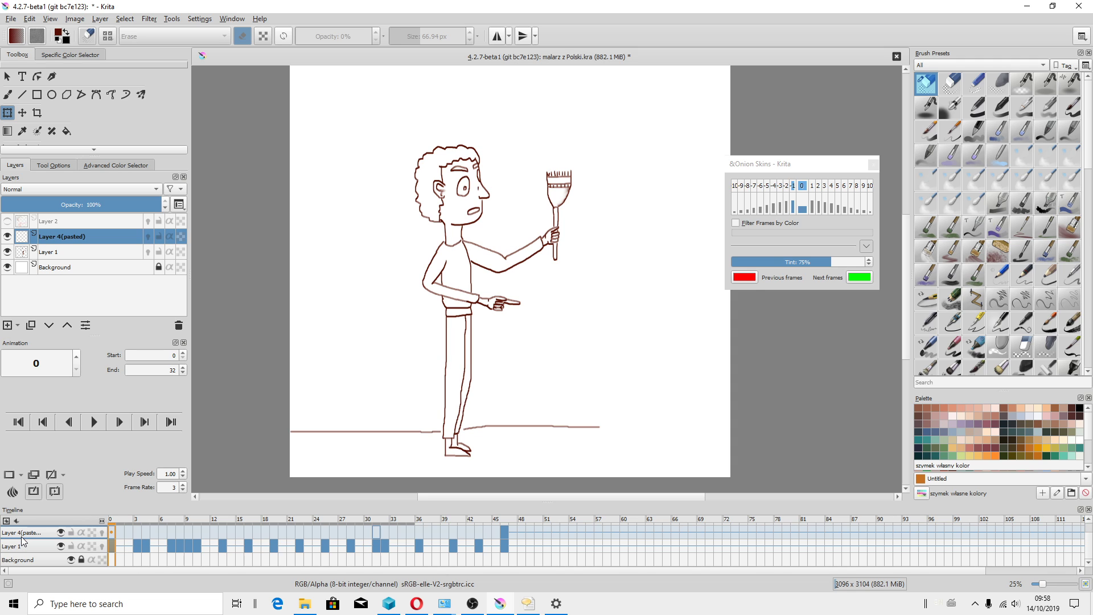
pyautogui.rightClick(72, 237)
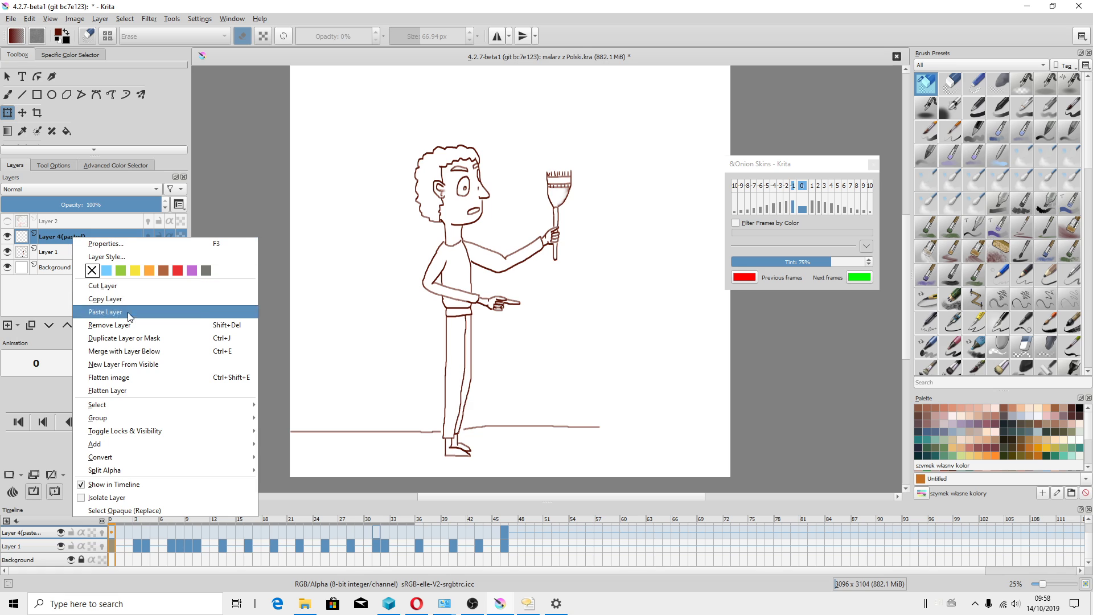
pyautogui.click(144, 352)
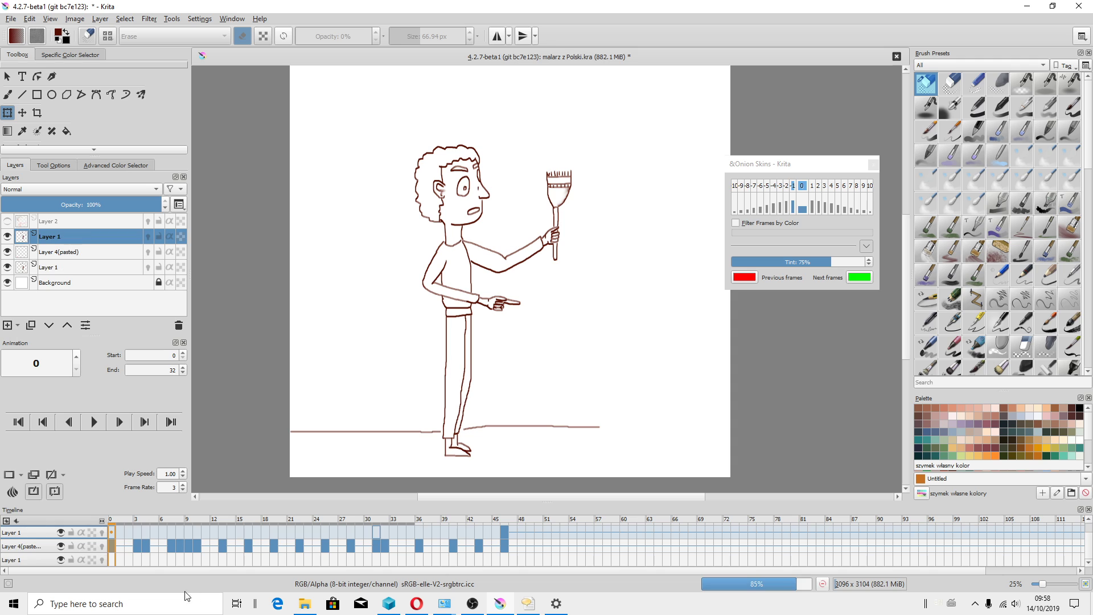
# Step: Step back through the merged Layer 1 animation from the last frame to frame 0
pyautogui.click(475, 545)
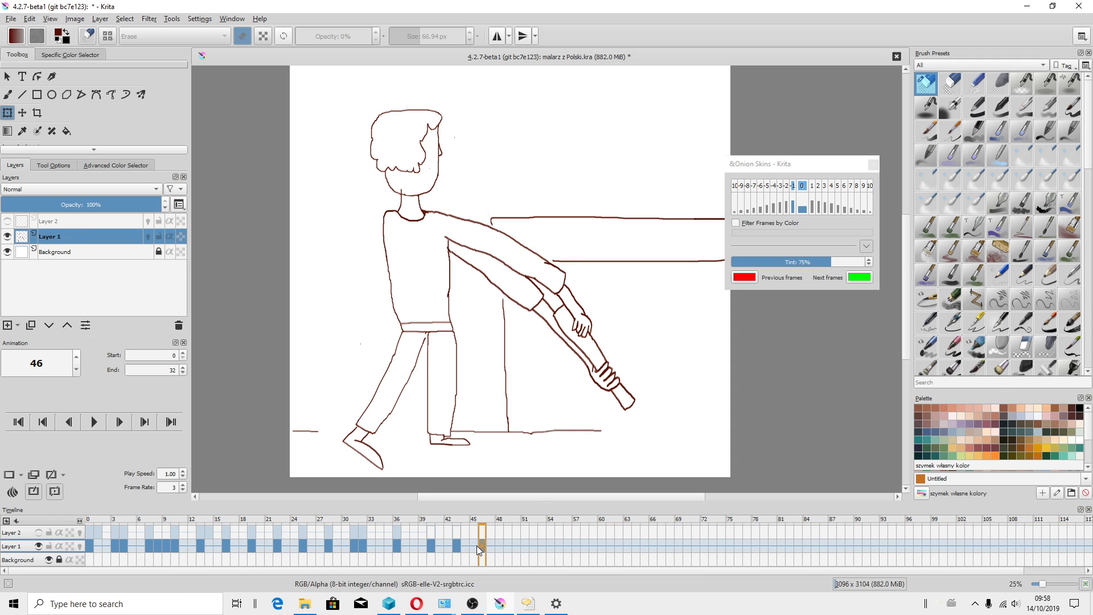
pyautogui.click(456, 547)
pyautogui.click(431, 546)
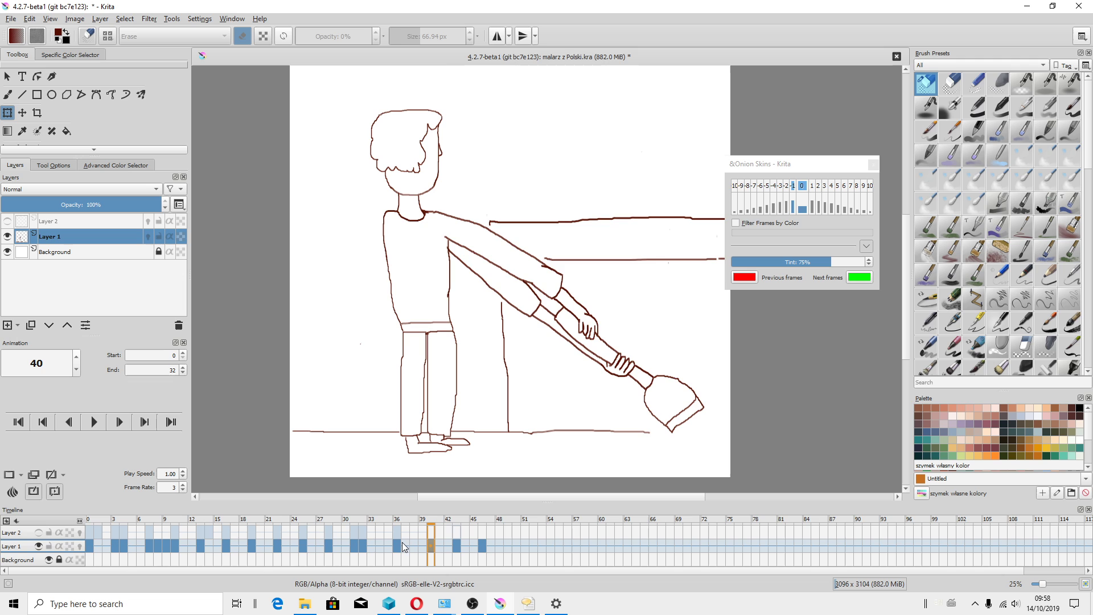
pyautogui.click(396, 543)
pyautogui.click(367, 544)
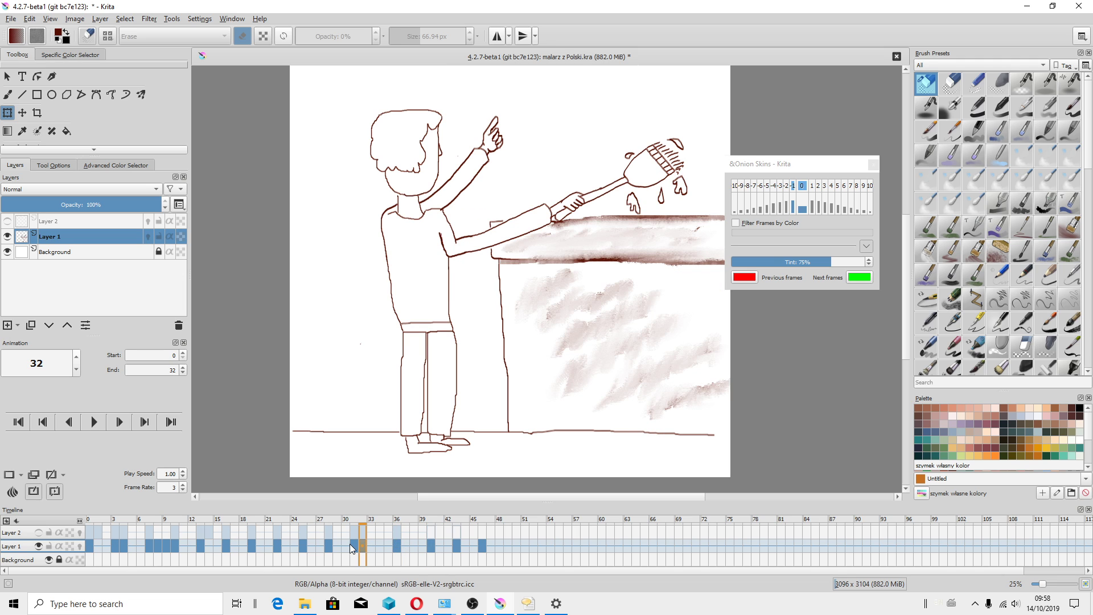
pyautogui.click(349, 544)
pyautogui.click(303, 547)
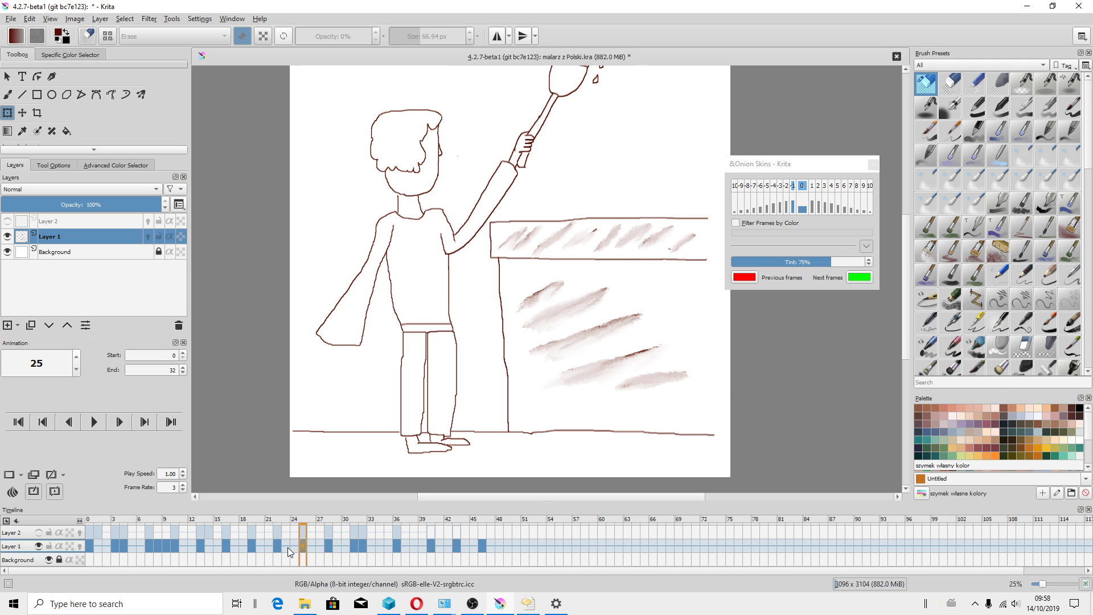
pyautogui.click(250, 544)
pyautogui.click(205, 552)
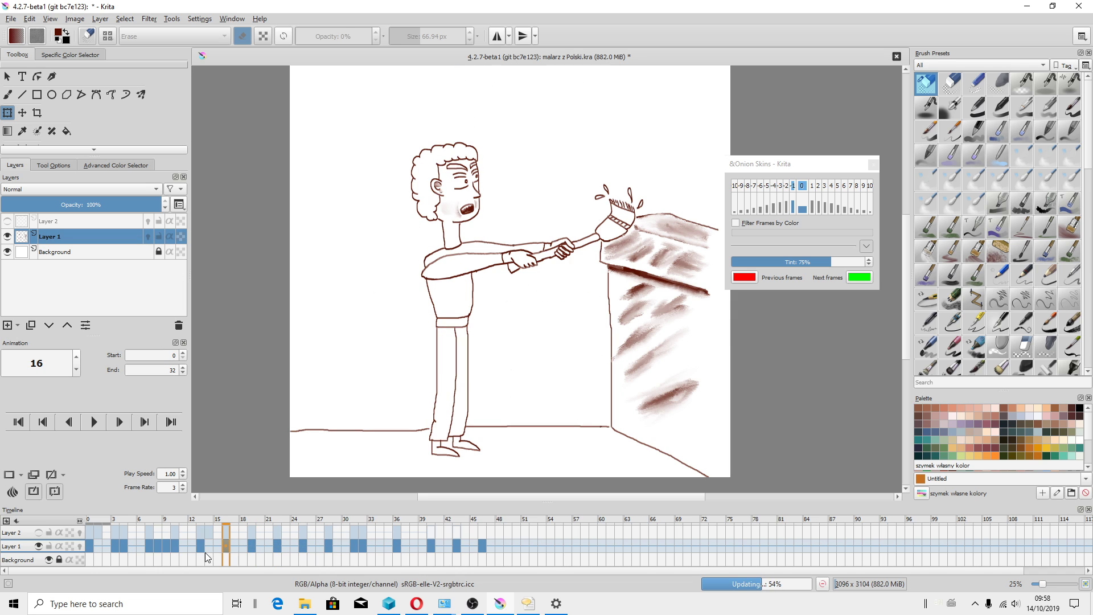
pyautogui.click(173, 546)
pyautogui.click(158, 548)
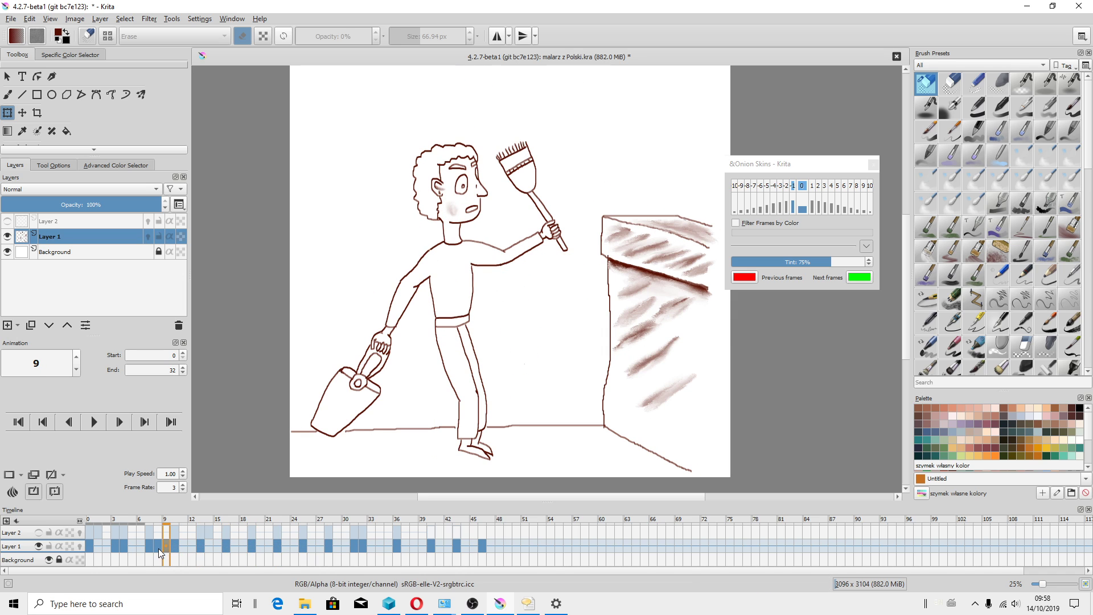
pyautogui.click(112, 545)
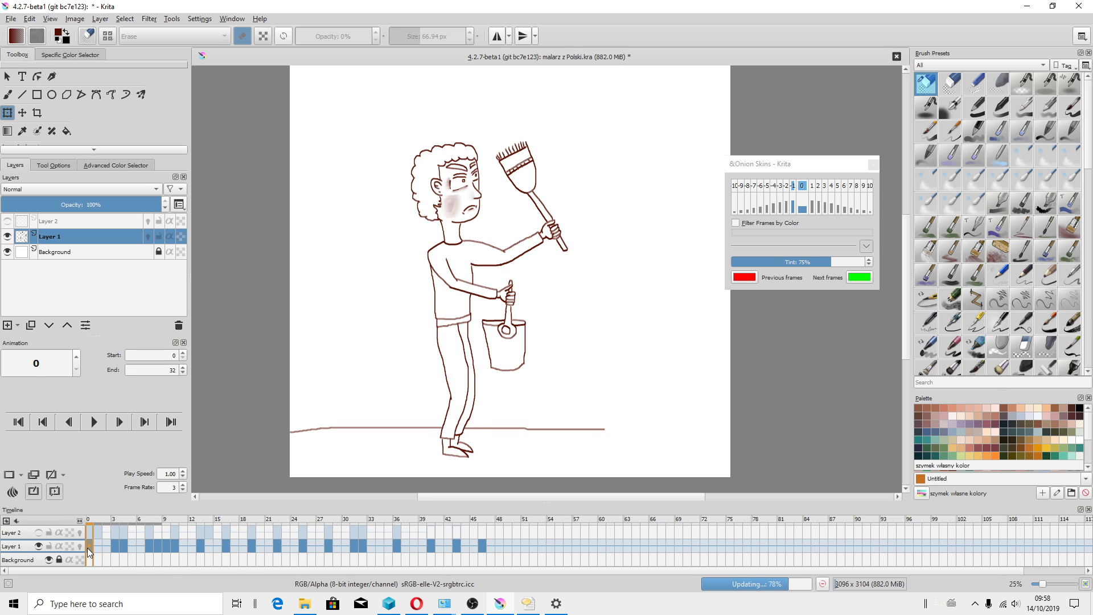
# Step: Bring the Speech Properties window back in front from the taskbar
pyautogui.click(477, 606)
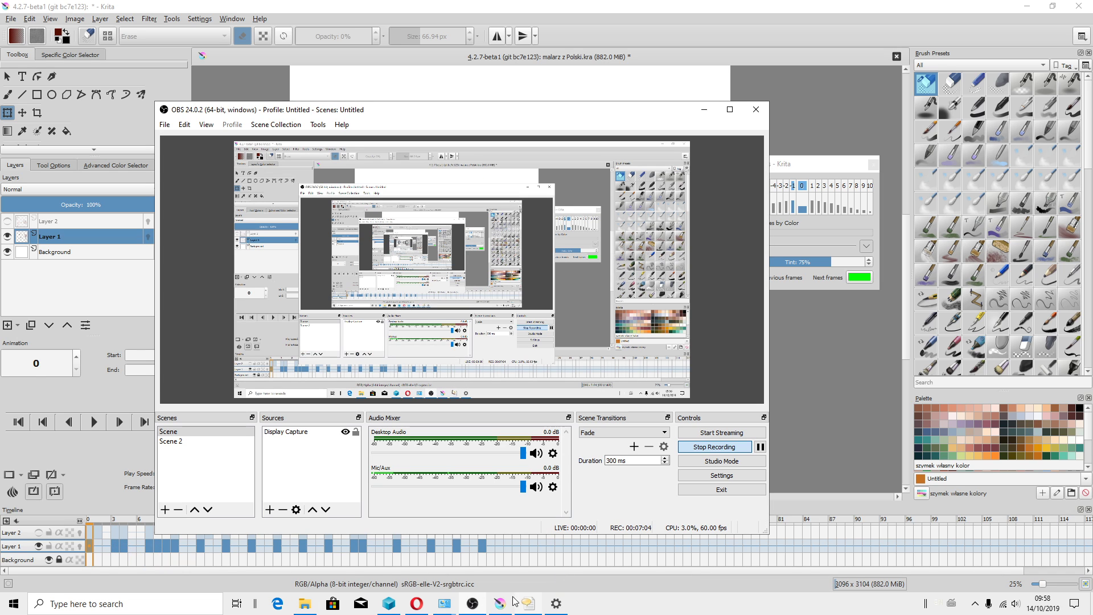
pyautogui.click(481, 603)
pyautogui.click(528, 603)
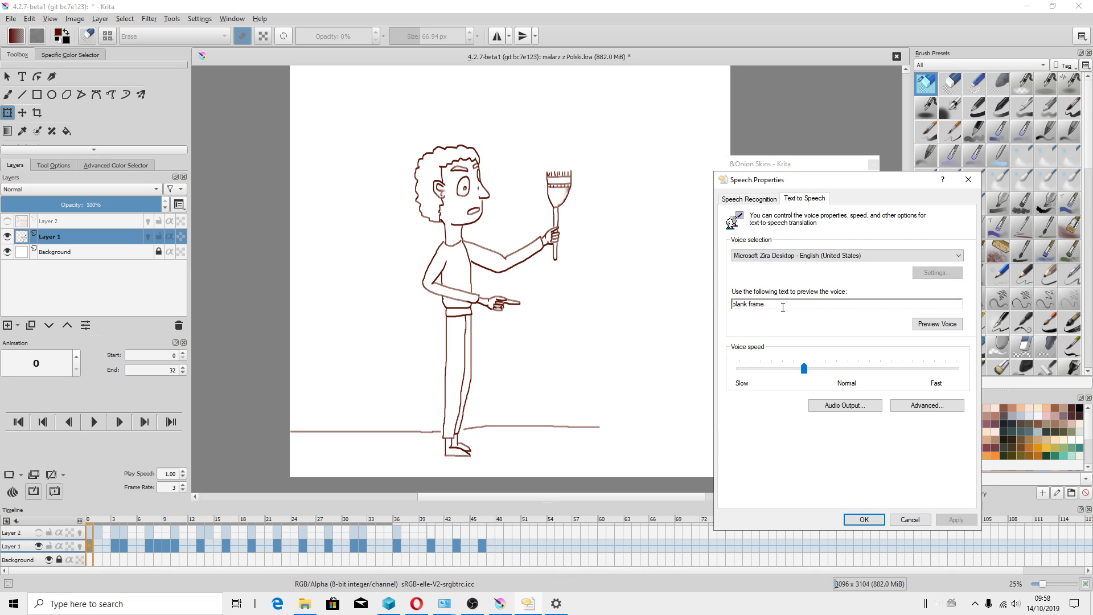
# Step: Replace the preview text with 'after that,we can draw next frame,but will will only modify,not create blank frame'
pyautogui.moveTo(733, 303); pyautogui.dragTo(765, 302)
pyautogui.press('BackSpace')
pyautogui.write('that,')
pyautogui.write('we')
pyautogui.write('w')
pyautogui.write('frame,')
pyautogui.write('but w')
pyautogui.write('ill will only m')
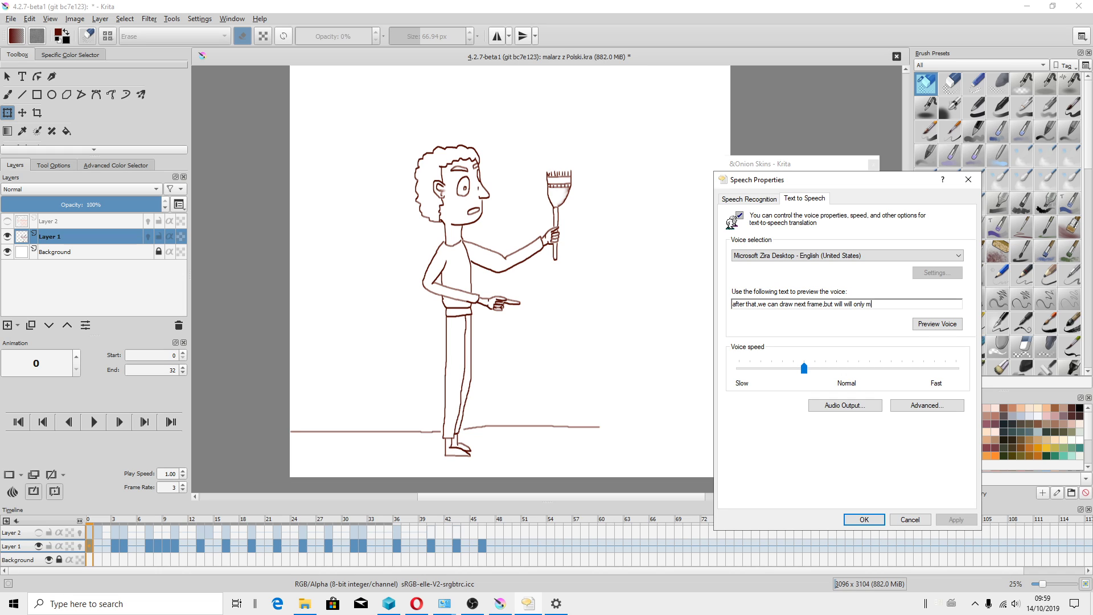
pyautogui.write('dify,not create bla')
pyautogui.write('nk fram')
pyautogui.write('e')
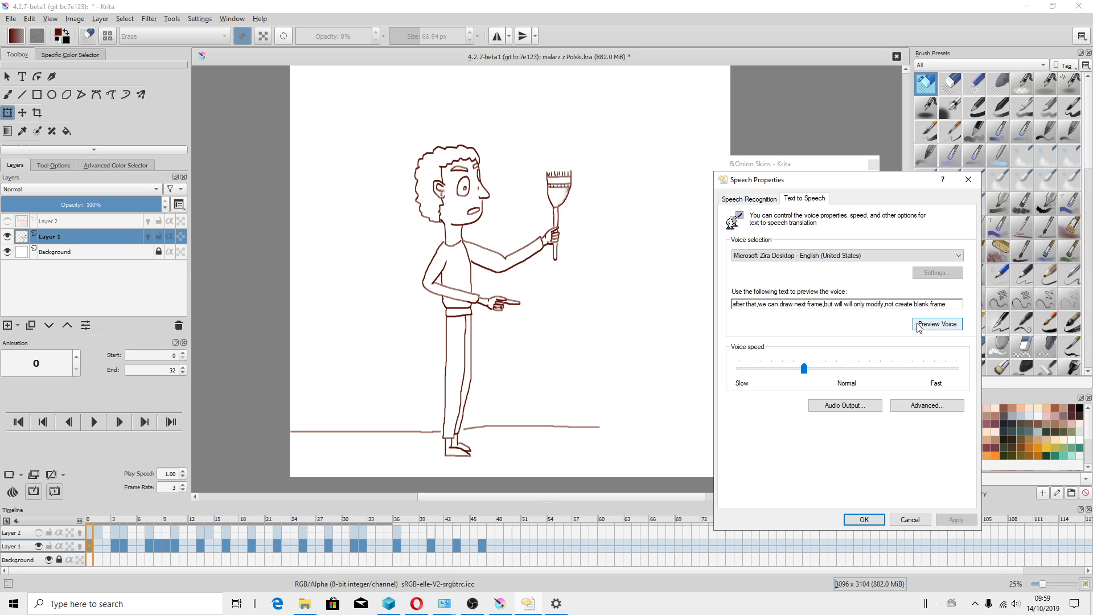
# Step: Play the preview narration, then compare frames 43 and 46 in Krita
pyautogui.click(937, 324)
pyautogui.click(615, 36)
pyautogui.scroll(-2, 496, 359)
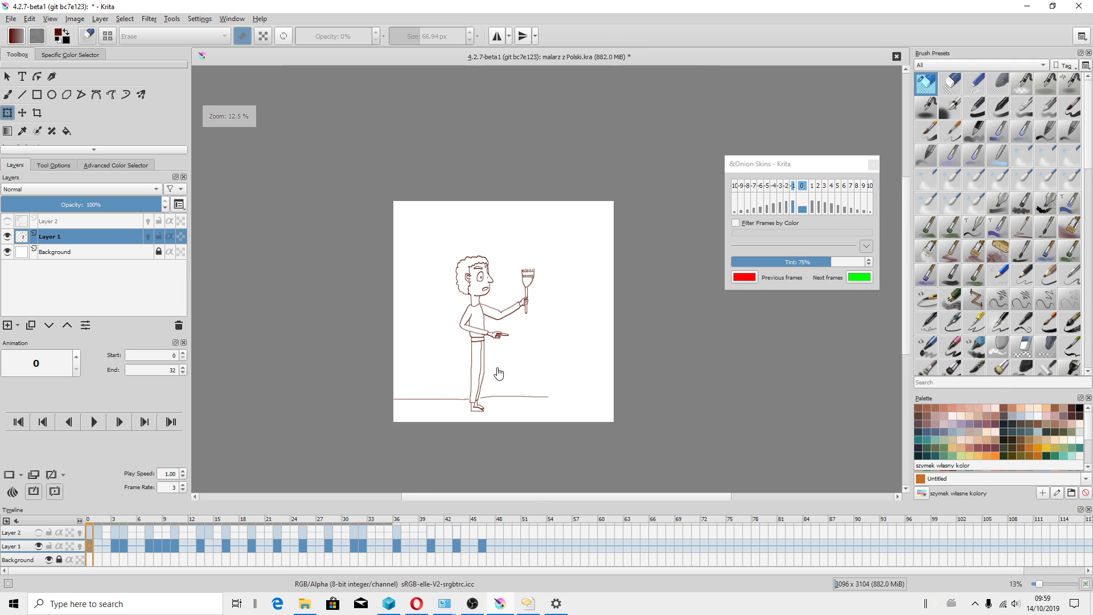
pyautogui.scroll(2, 523, 357)
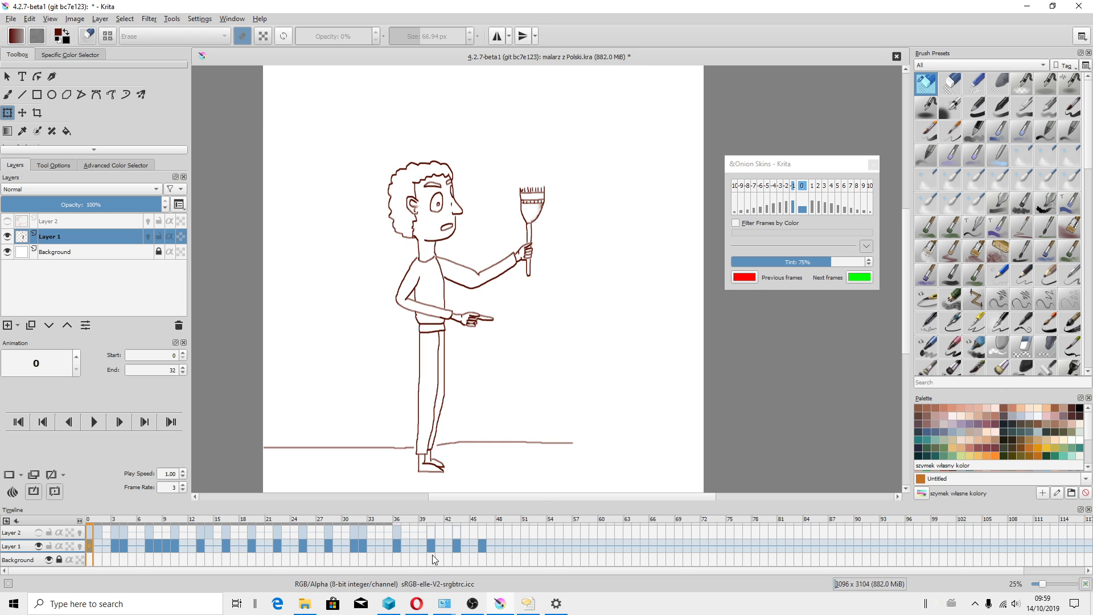
pyautogui.click(452, 545)
pyautogui.click(482, 546)
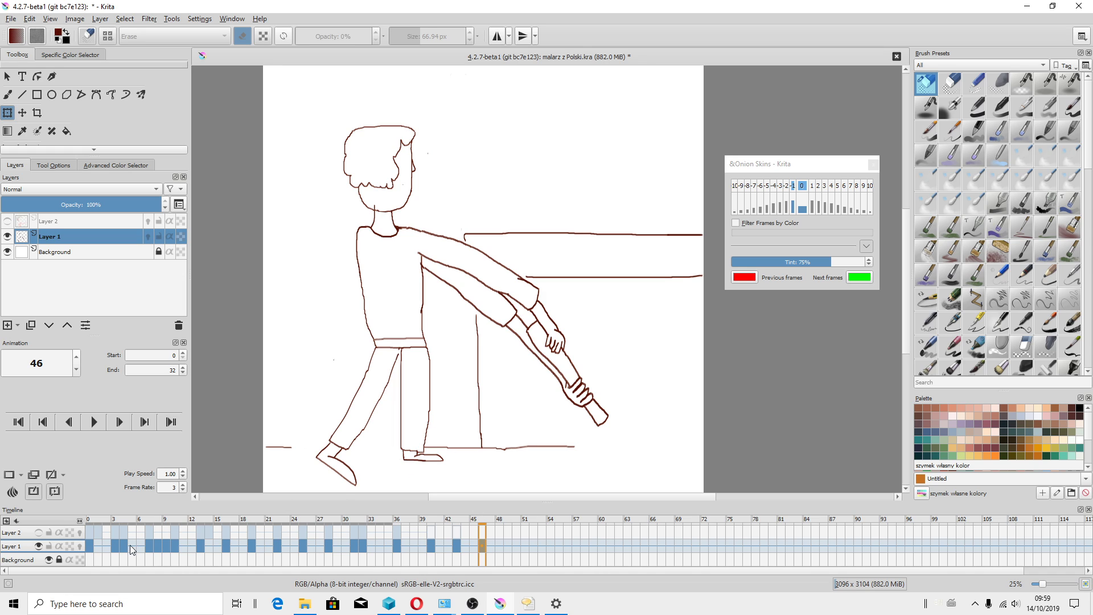
pyautogui.click(458, 544)
# Step: Select the Freehand Brush tool, check frames 49 and 43, and settle on frame 46
pyautogui.keyDown('ctrl'); pyautogui.scroll(3, 375, 179); pyautogui.keyUp('ctrl')
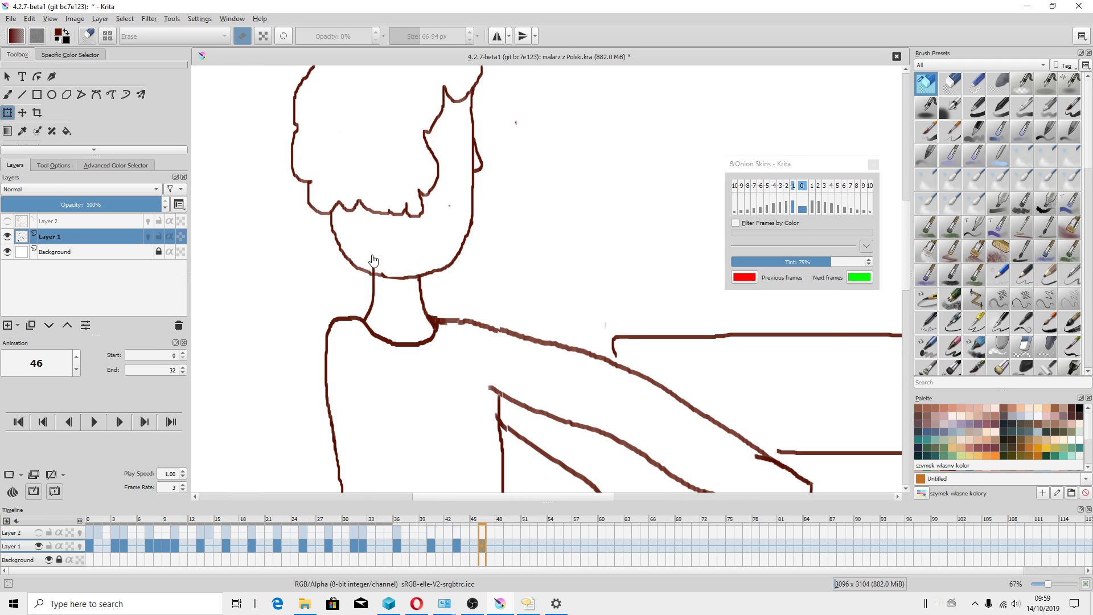
pyautogui.click(8, 94)
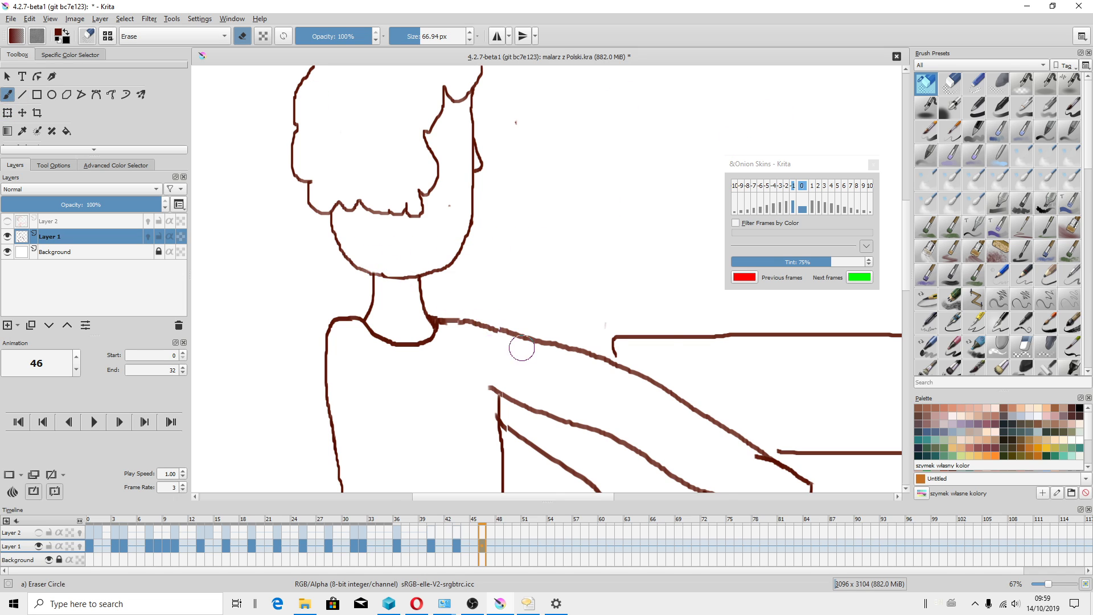
pyautogui.keyDown('ctrl'); pyautogui.scroll(-4, 520, 349); pyautogui.keyUp('ctrl')
pyautogui.click(515, 551)
pyautogui.click(504, 547)
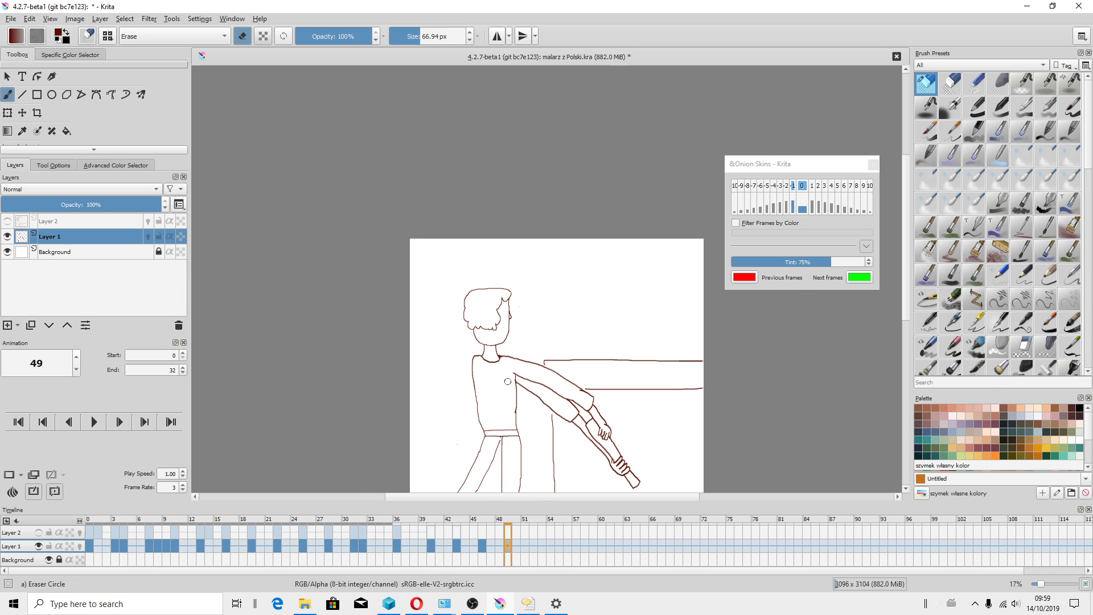
pyautogui.keyDown('ctrl'); pyautogui.scroll(1, 508, 381); pyautogui.keyUp('ctrl')
pyautogui.scroll(-3, 516, 350)
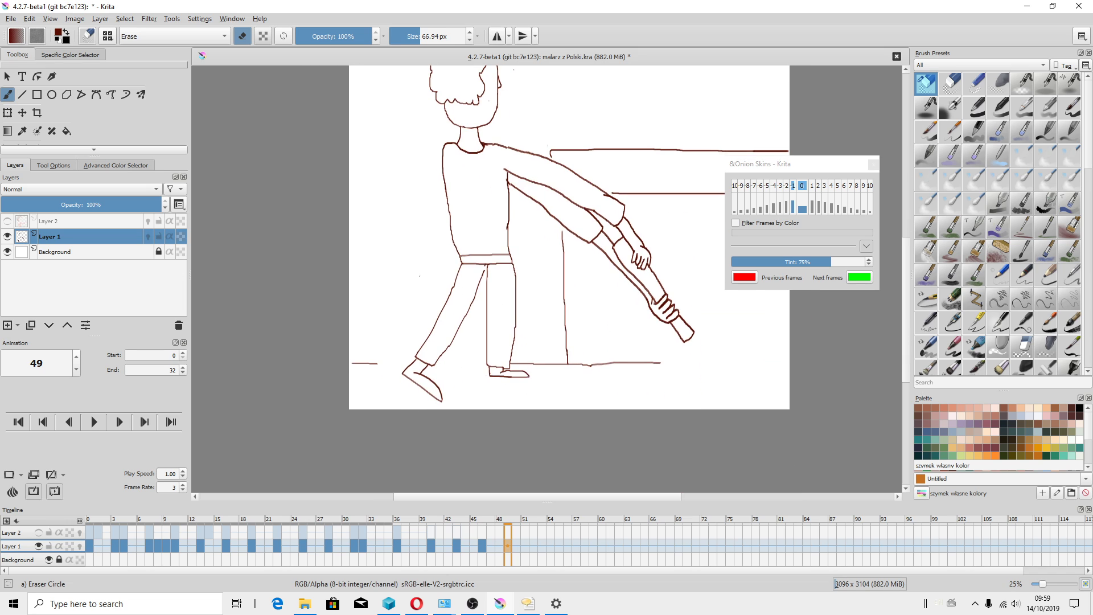
pyautogui.click(482, 545)
pyautogui.click(457, 546)
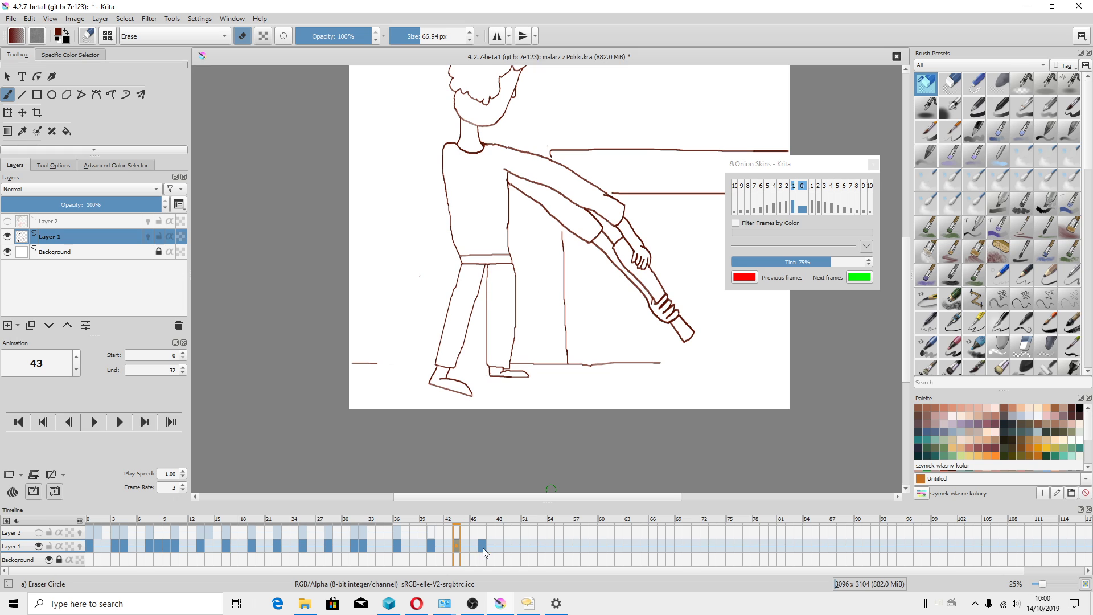
pyautogui.click(483, 546)
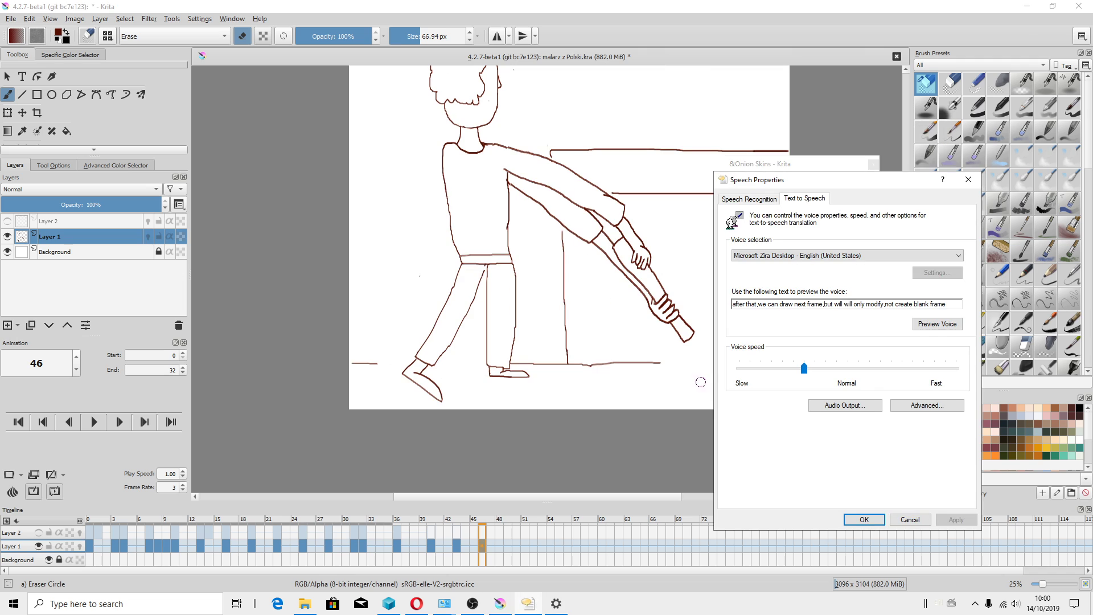
# Step: Replace the preview text with 'layer on the top is only for painting!', play it, and return to Krita
pyautogui.moveTo(948, 305); pyautogui.dragTo(732, 304)
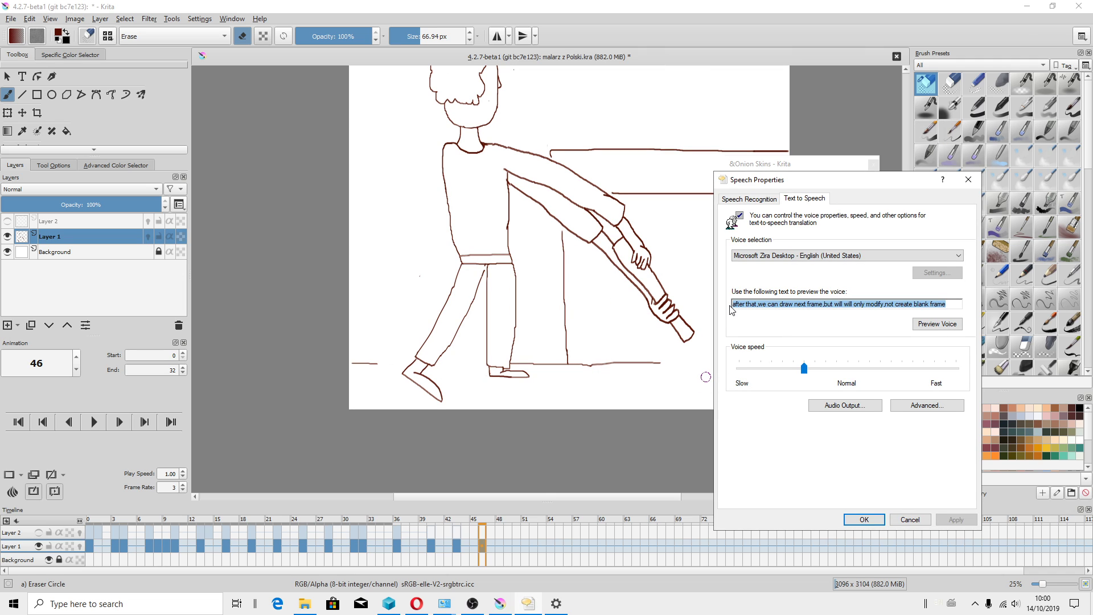
pyautogui.press('BackSpace')
pyautogui.write('yew')
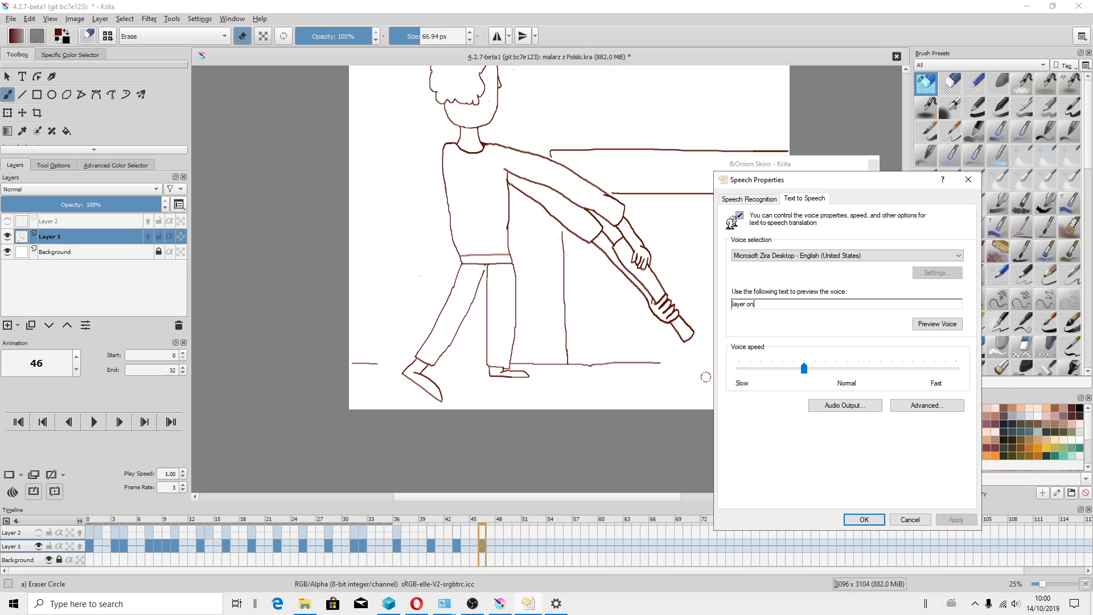
pyautogui.write('top')
pyautogui.write('painting!')
pyautogui.click(937, 324)
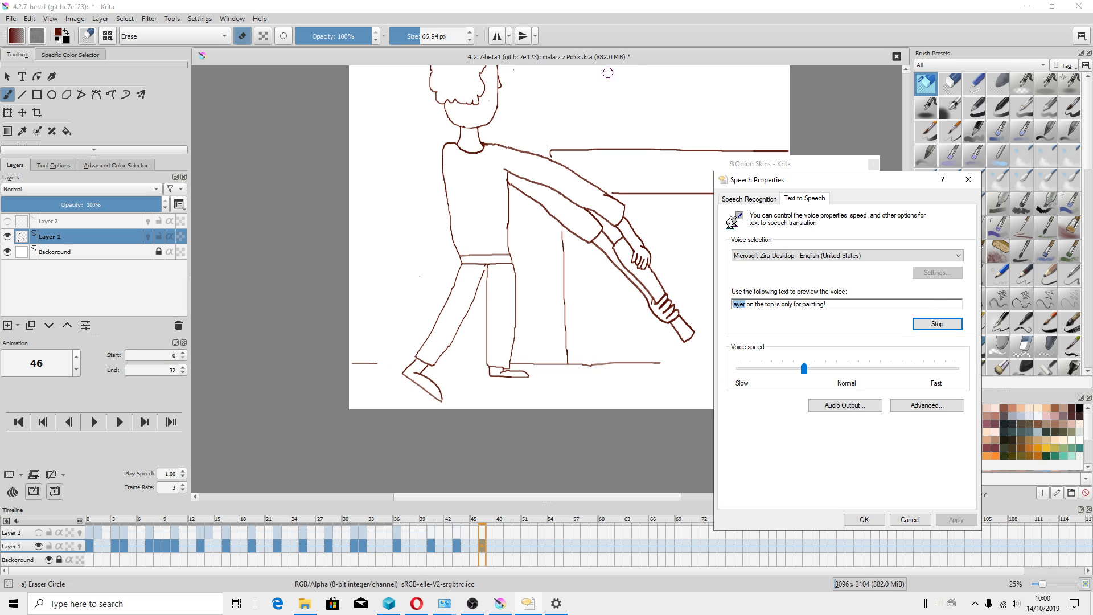
pyautogui.click(644, 39)
pyautogui.scroll(-2, 562, 212)
# Step: Save the animation, then review frames 43 and 46
pyautogui.scroll(3, 575, 197)
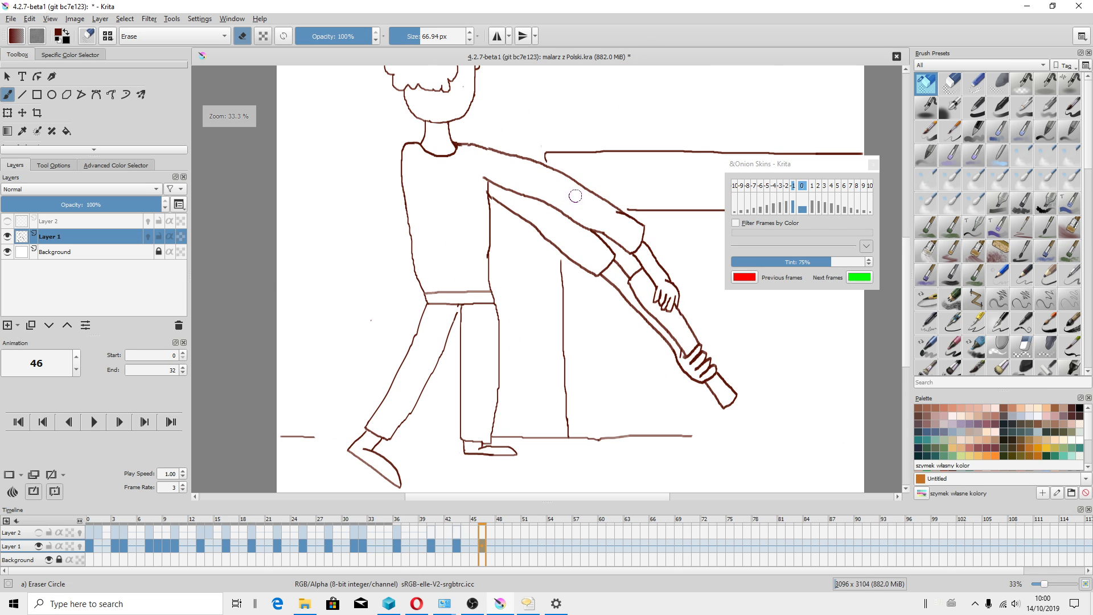
pyautogui.scroll(-1, 579, 195)
pyautogui.scroll(-1, 552, 224)
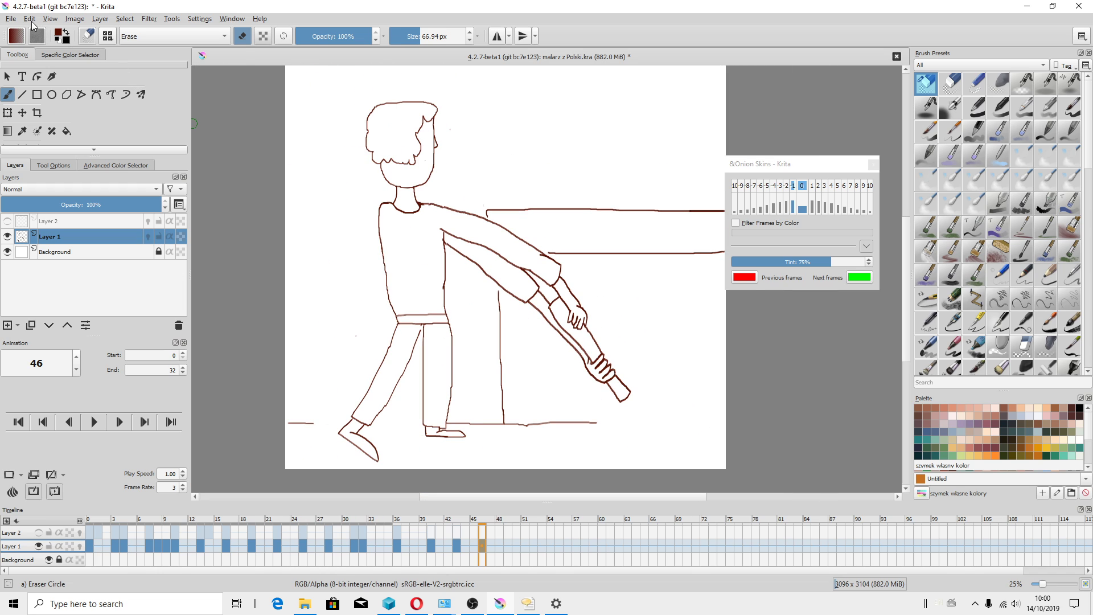
pyautogui.click(10, 18)
pyautogui.click(39, 72)
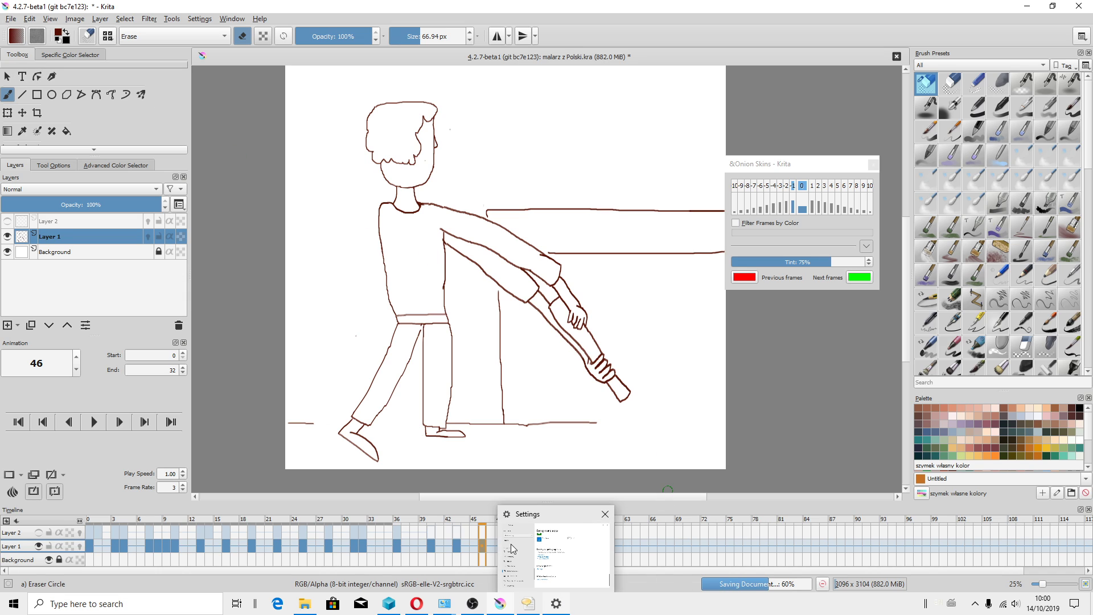
pyautogui.click(455, 547)
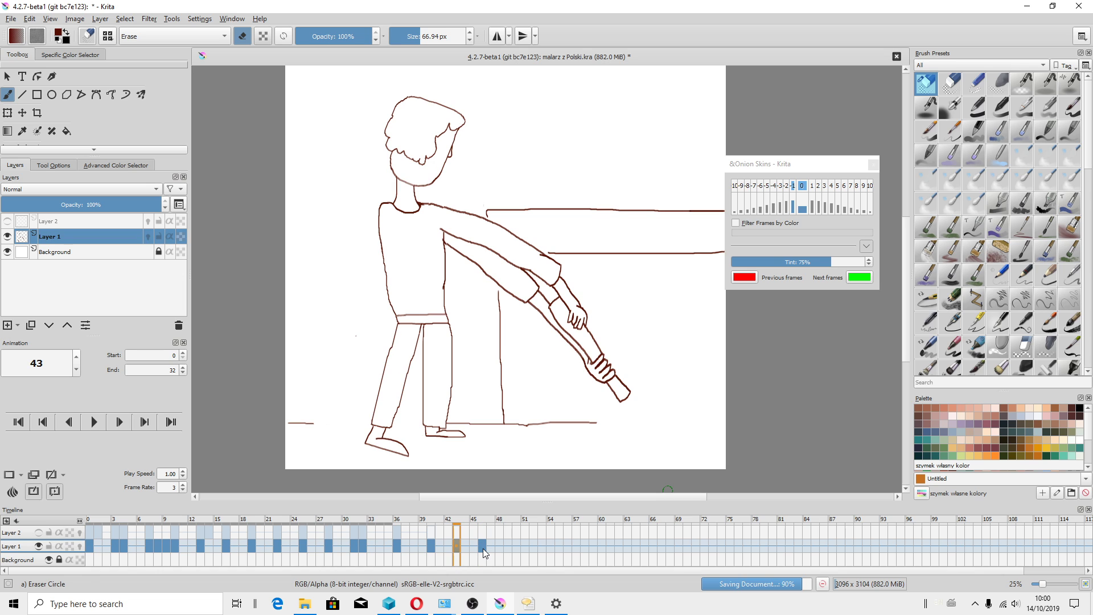
pyautogui.click(483, 548)
# Step: Save As over the existing painter.kra in the Krita 4.2.7 projekty folder, confirming the overwrite
pyautogui.click(11, 18)
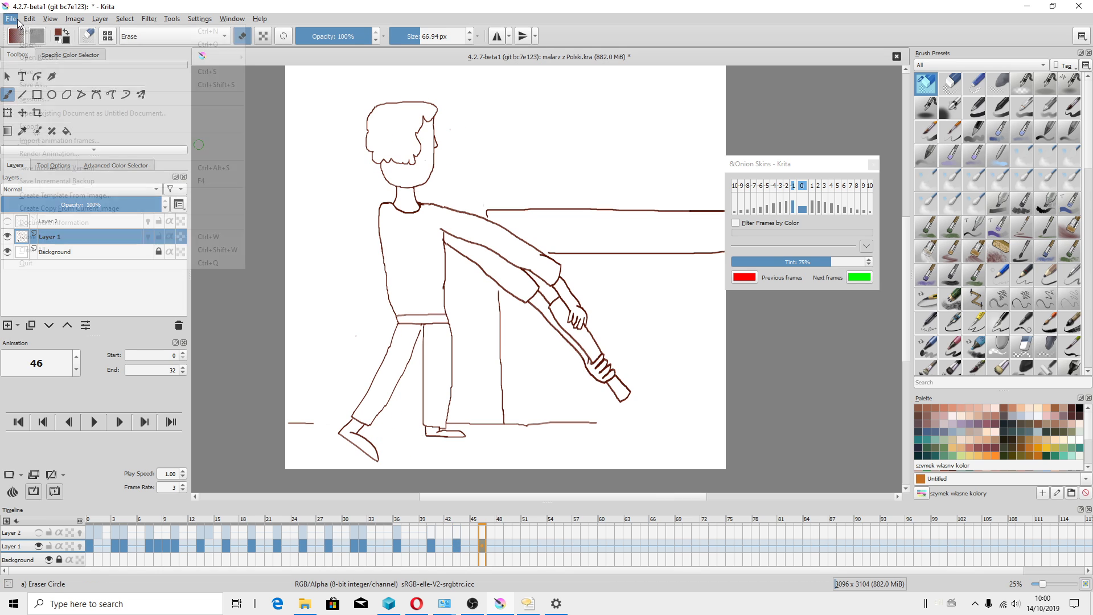
pyautogui.click(37, 82)
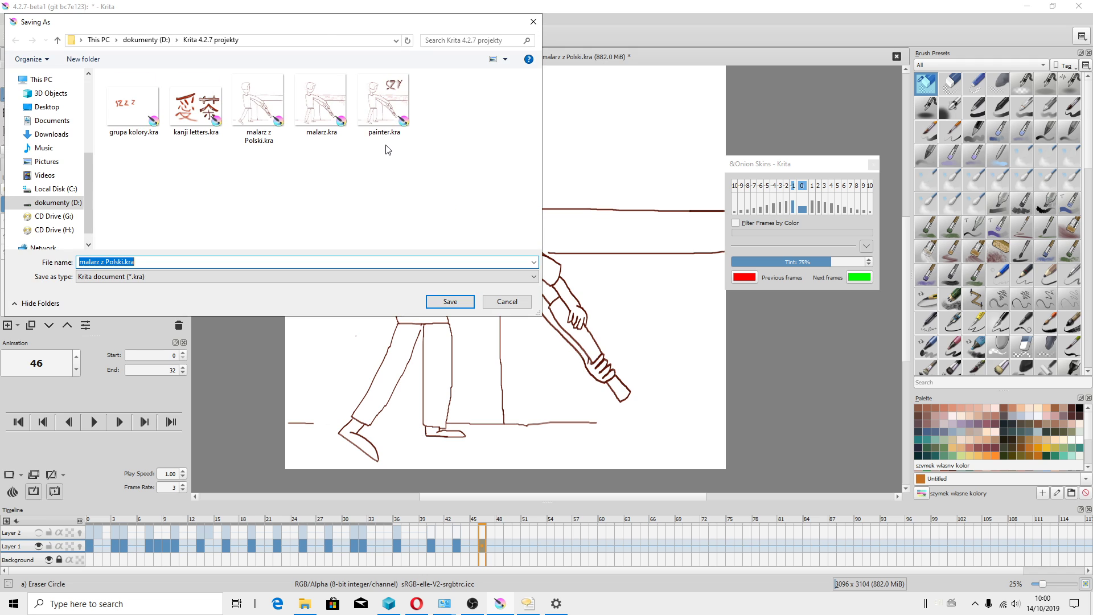
pyautogui.click(383, 105)
pyautogui.click(444, 302)
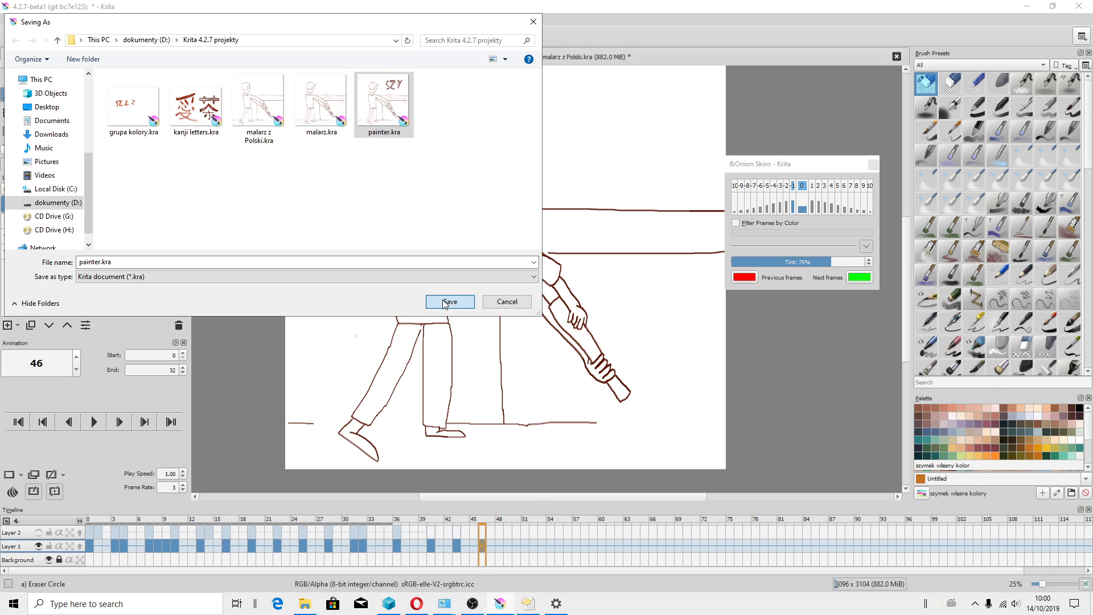
pyautogui.click(580, 305)
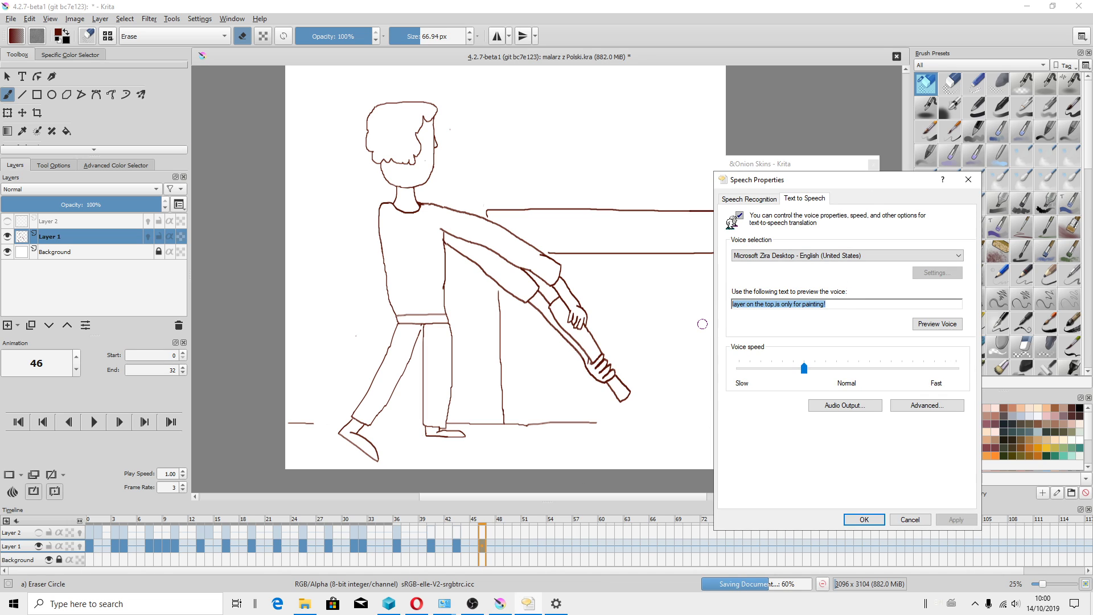
# Step: Type 'Krita 4.2.7 - is a lot faster than its predecessor' as the voice preview text
pyautogui.write('Krita ')
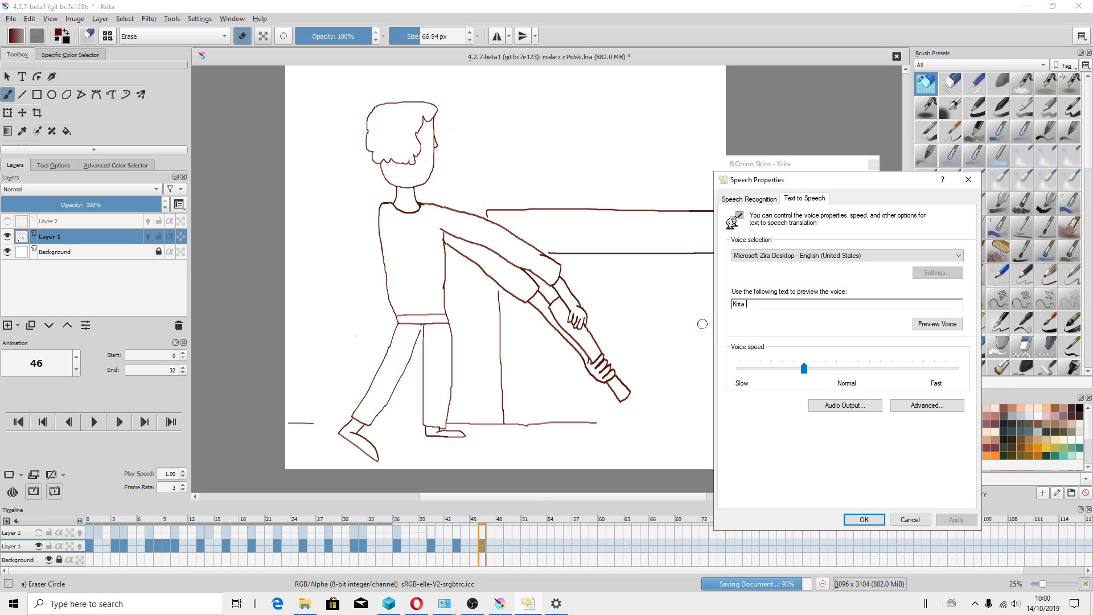
pyautogui.write('4.2.7 - is a lot')
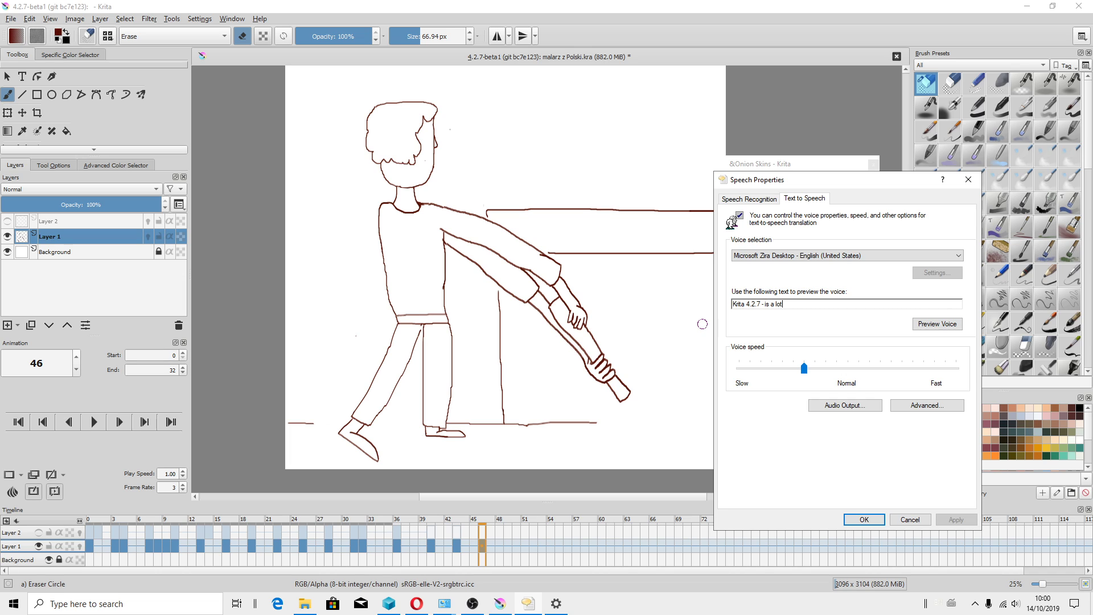
pyautogui.write('as')
pyautogui.write('ter')
pyautogui.write('predecessor')
# Step: Play the 'Krita 4.2.7 - is a lot faster than its predecessor' line aloud
pyautogui.click(937, 323)
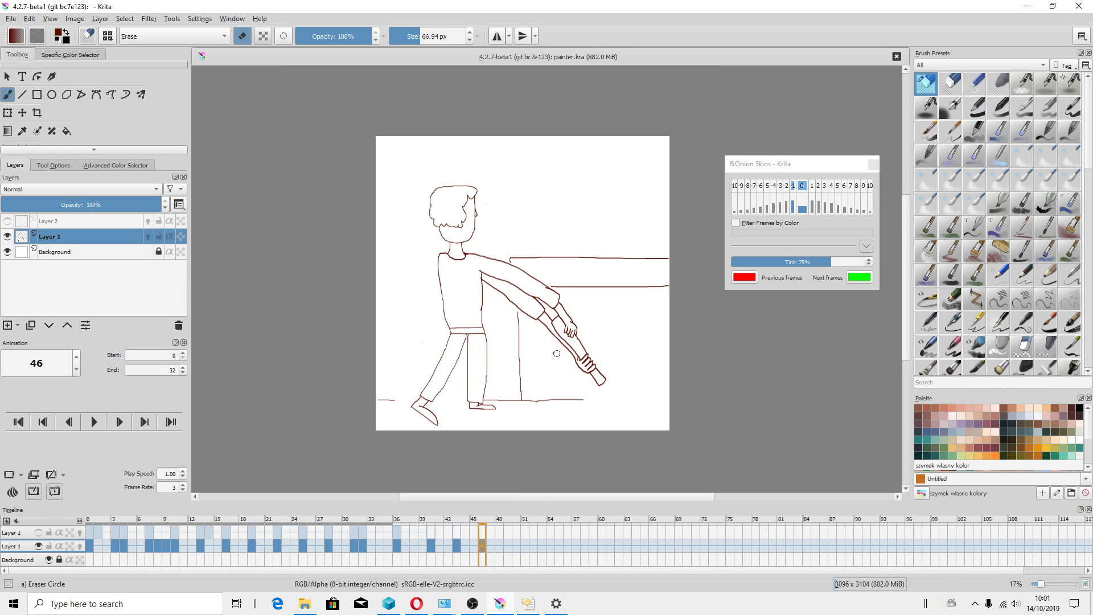
pyautogui.scroll(1, 560, 310)
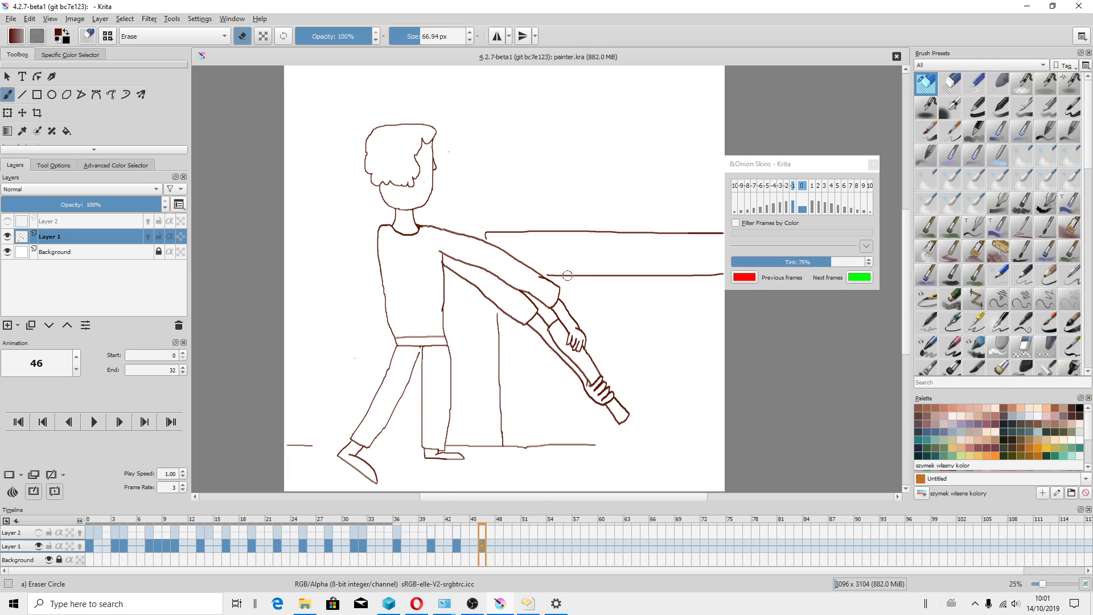
pyautogui.scroll(-2, 568, 275)
pyautogui.scroll(2, 566, 287)
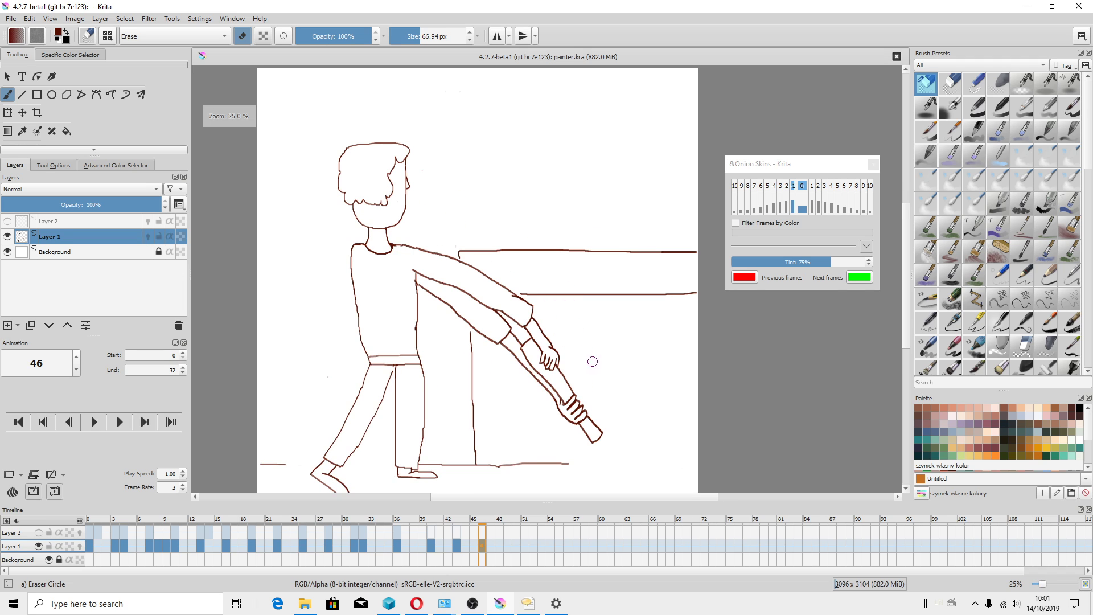
pyautogui.scroll(-1, 592, 362)
pyautogui.scroll(1, 604, 378)
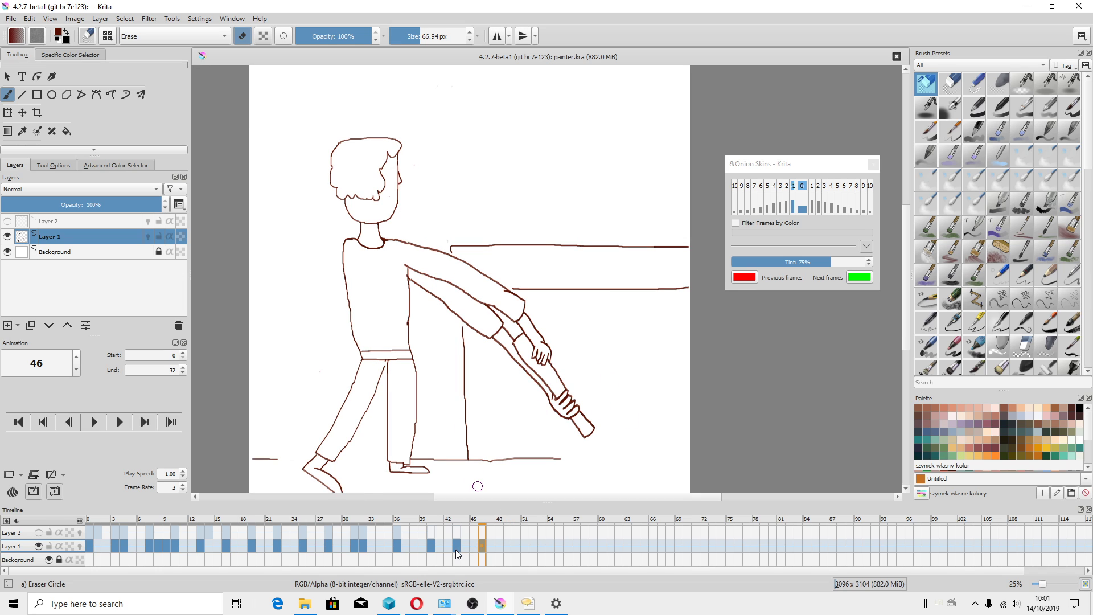
# Step: Check frames 43 and 46, then go to frame 49 and enable Layer 1 onion skins
pyautogui.click(455, 549)
pyautogui.click(484, 549)
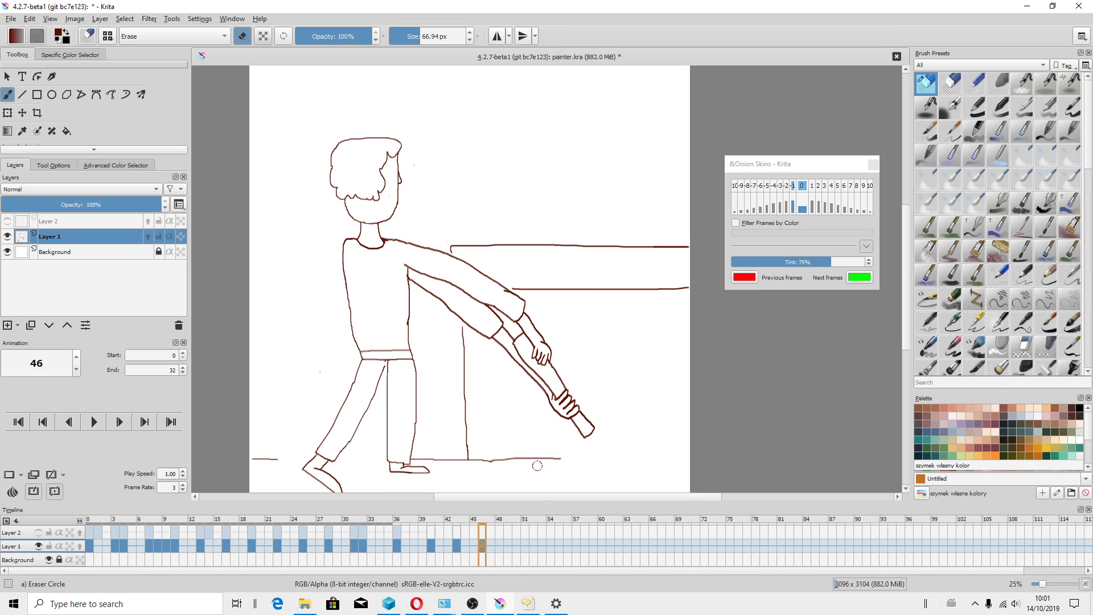
pyautogui.click(508, 546)
pyautogui.click(80, 546)
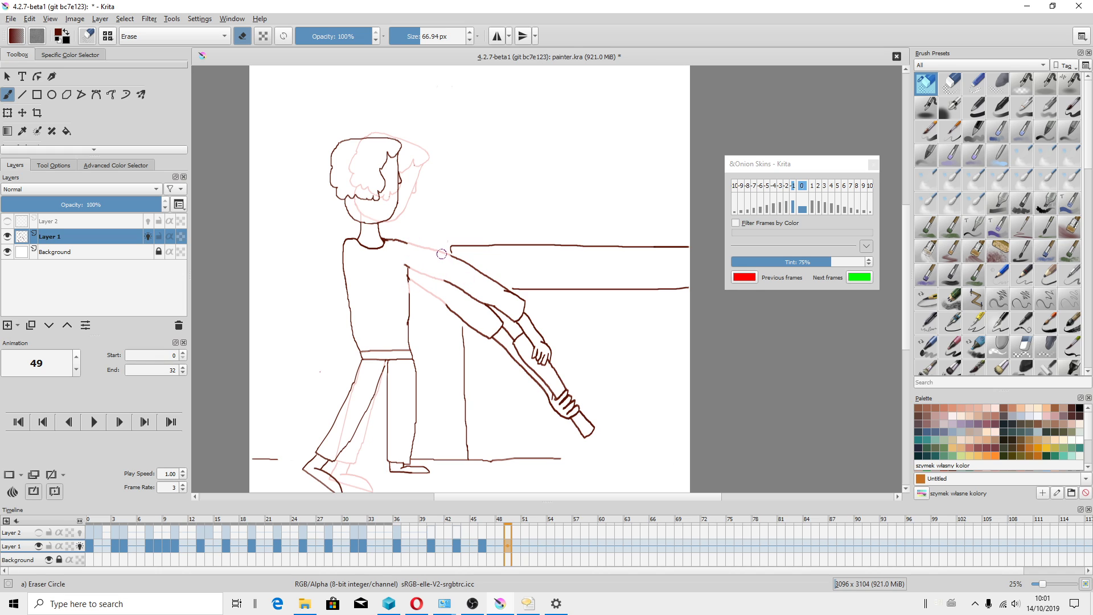
# Step: With an enlarged eraser, erase the arm, forearm, hand and table lines on frame 49
pyautogui.moveTo(441, 254)
pyautogui.mouseDown()
pyautogui.moveTo(509, 287)
pyautogui.moveTo(473, 313)
pyautogui.moveTo(518, 366)
pyautogui.moveTo(453, 245)
pyautogui.mouseUp()
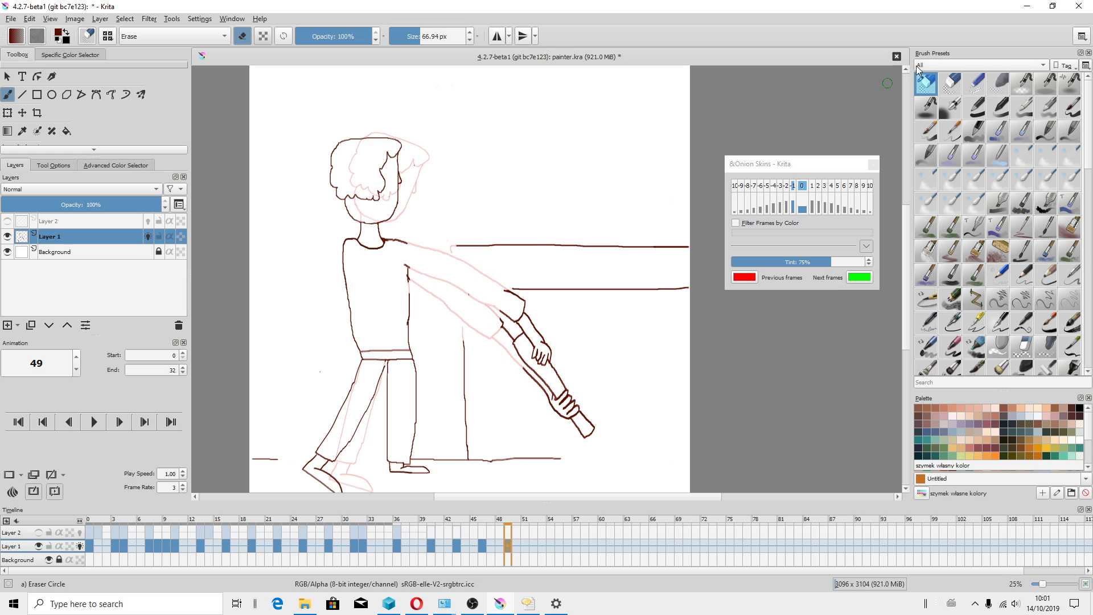
pyautogui.press(']')
pyautogui.press(']')
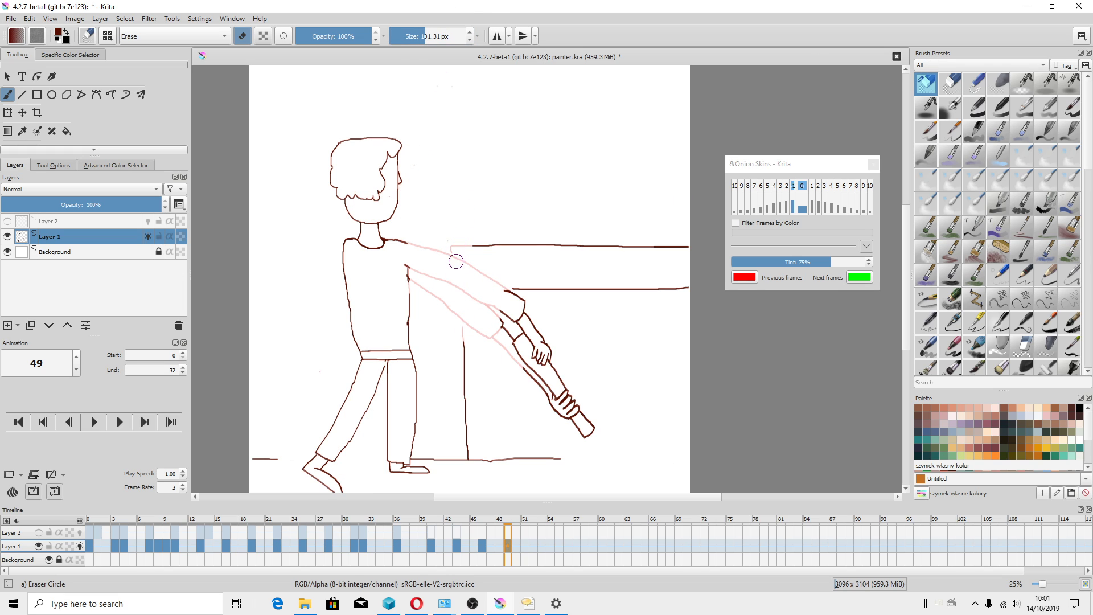
pyautogui.moveTo(595, 288)
pyautogui.mouseDown()
pyautogui.moveTo(509, 289)
pyautogui.moveTo(508, 364)
pyautogui.moveTo(539, 333)
pyautogui.moveTo(555, 410)
pyautogui.moveTo(596, 437)
pyautogui.mouseUp()
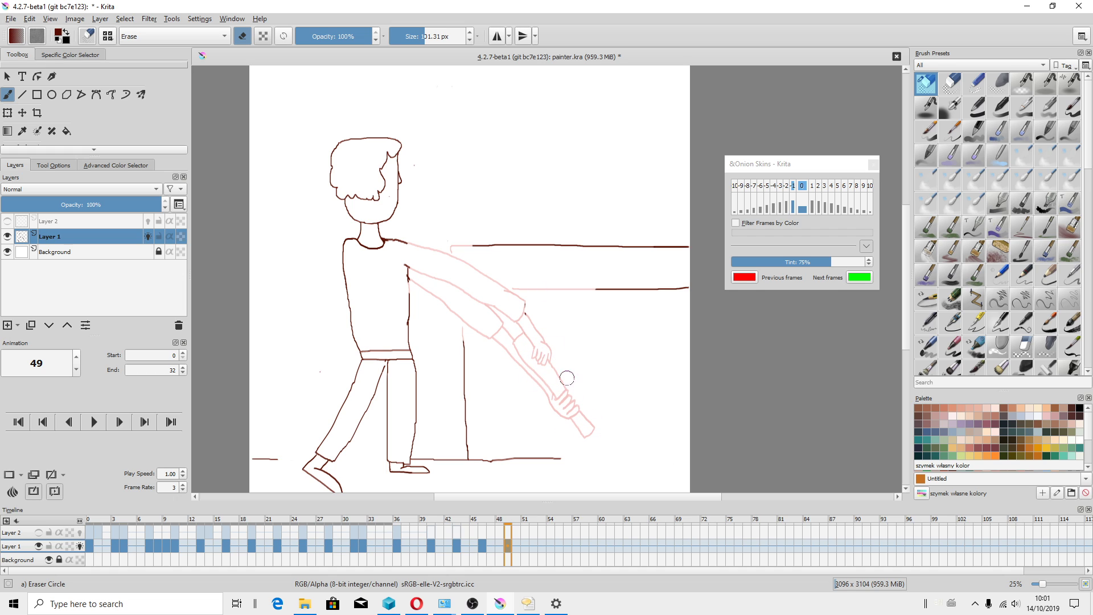
pyautogui.moveTo(496, 246); pyautogui.dragTo(632, 246)
pyautogui.moveTo(594, 289); pyautogui.dragTo(671, 288)
pyautogui.moveTo(649, 247); pyautogui.dragTo(688, 247)
pyautogui.moveTo(456, 245); pyautogui.dragTo(495, 245)
pyautogui.moveTo(462, 345); pyautogui.dragTo(467, 447)
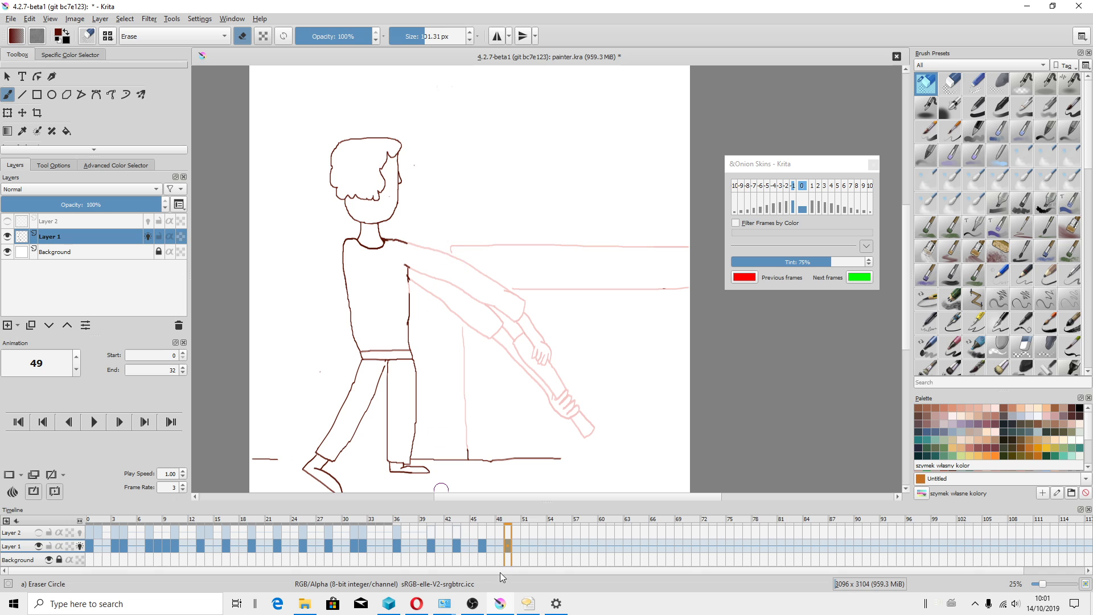
# Step: Step back through frames 46, 43 and 40 to frame 36
pyautogui.click(484, 545)
pyautogui.click(457, 546)
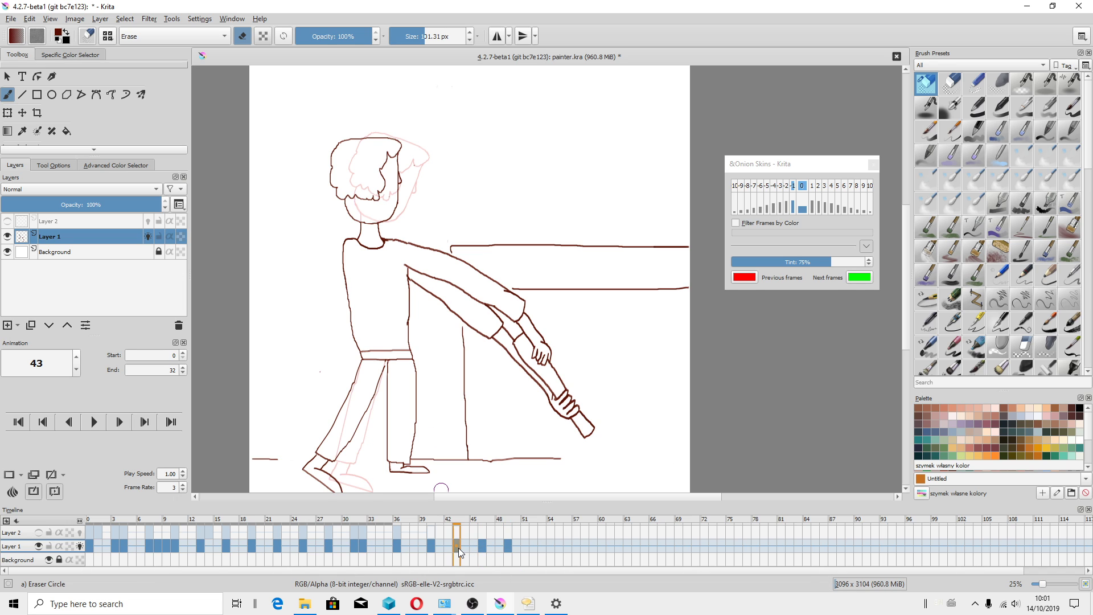
pyautogui.click(432, 543)
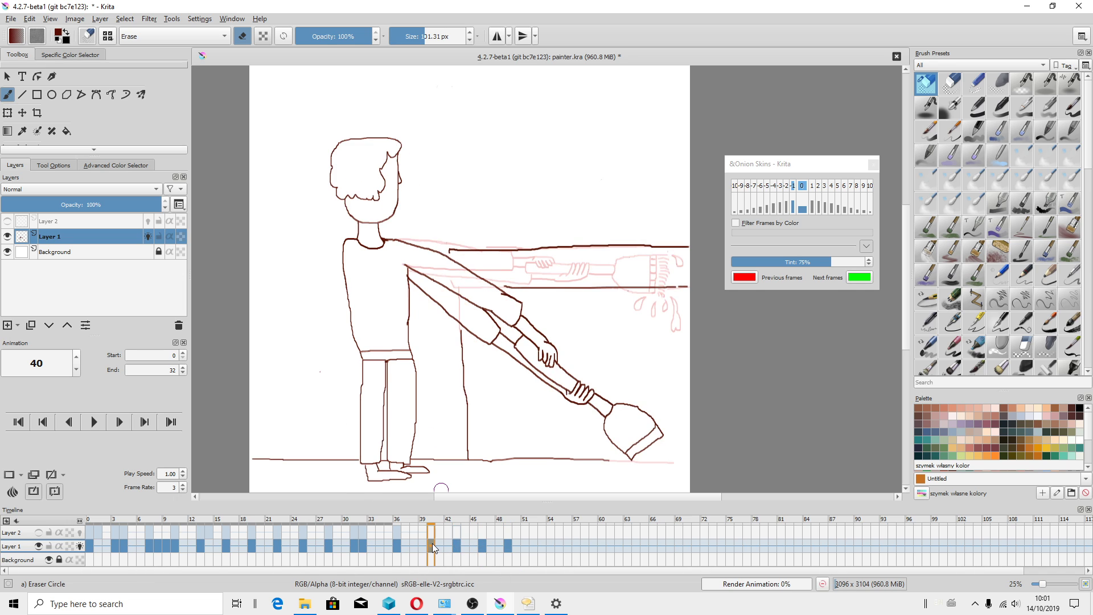
pyautogui.click(395, 541)
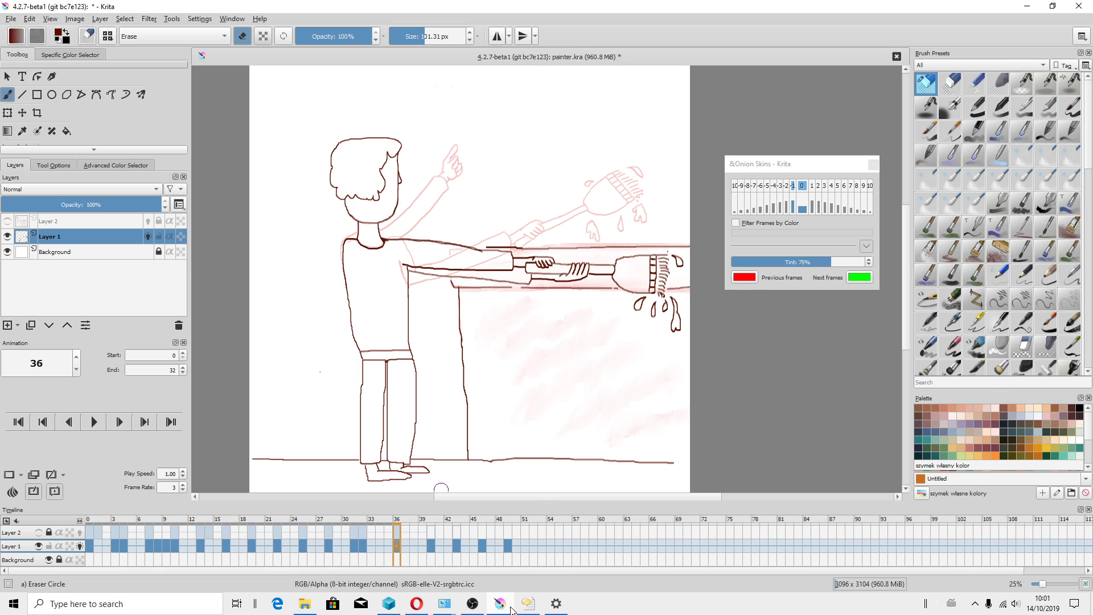
# Step: Have Windows Speech voice a note about copying the hands from another frame onto the last frame
pyautogui.click(528, 604)
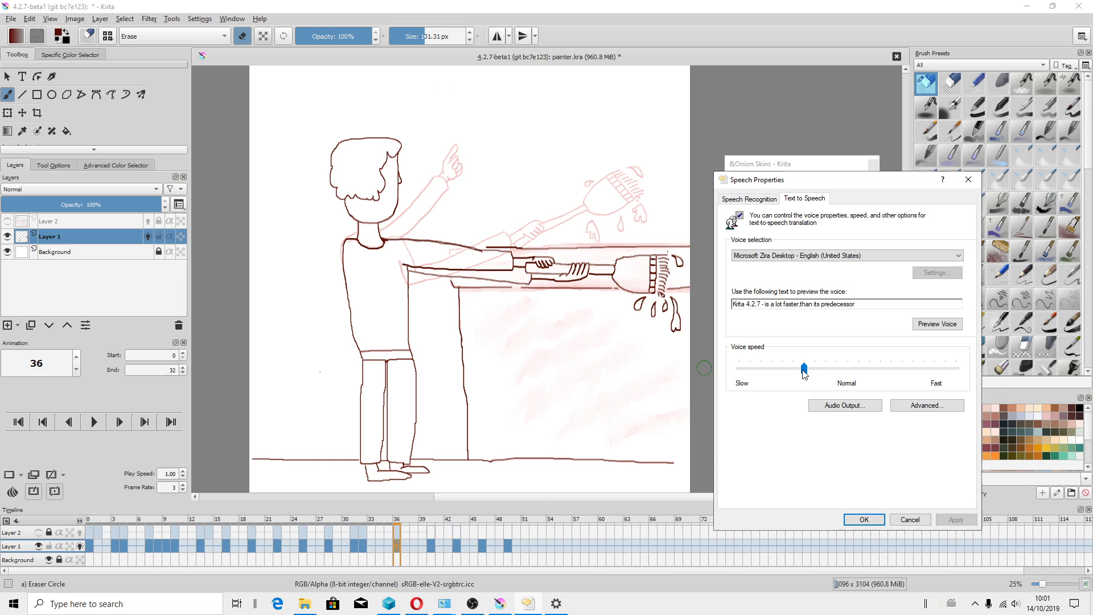
pyautogui.moveTo(888, 302); pyautogui.dragTo(726, 303)
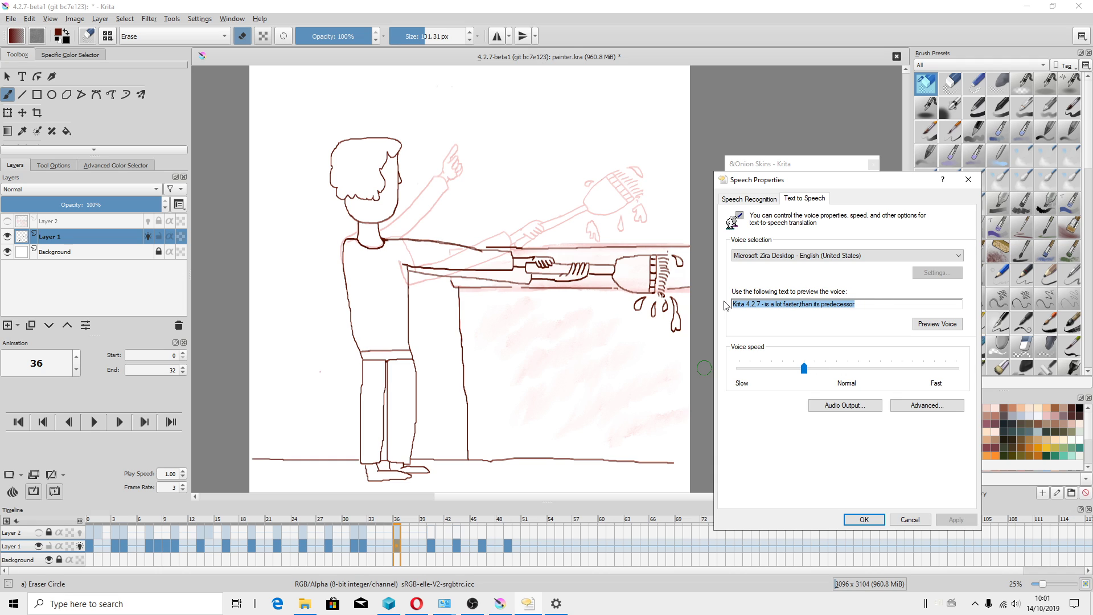
pyautogui.write('we will')
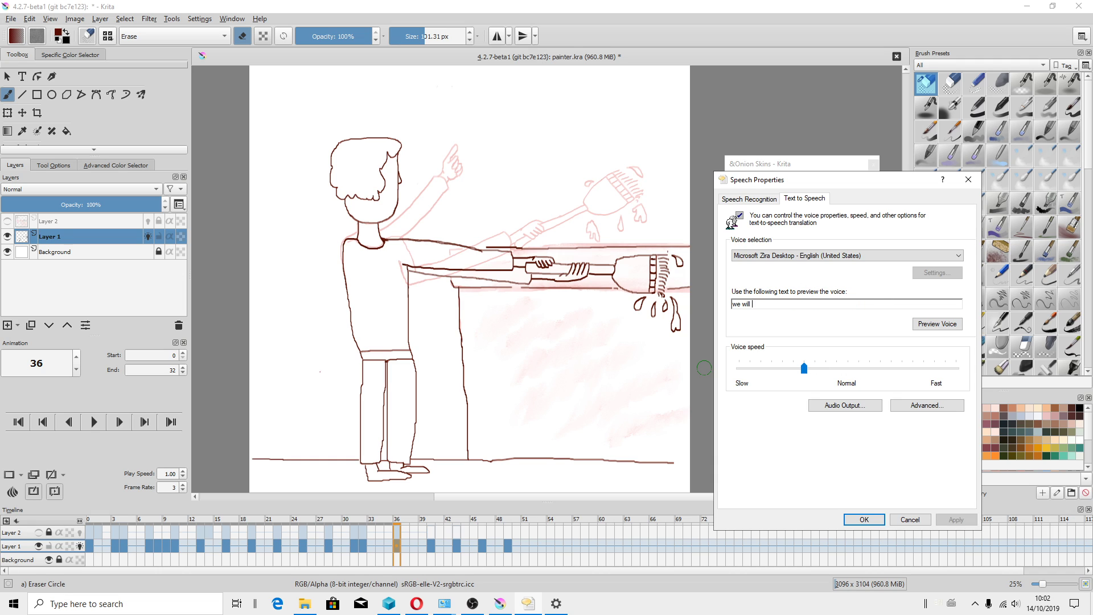
pyautogui.write('to copy from ano')
pyautogui.write('ther frame,hands and paste it to')
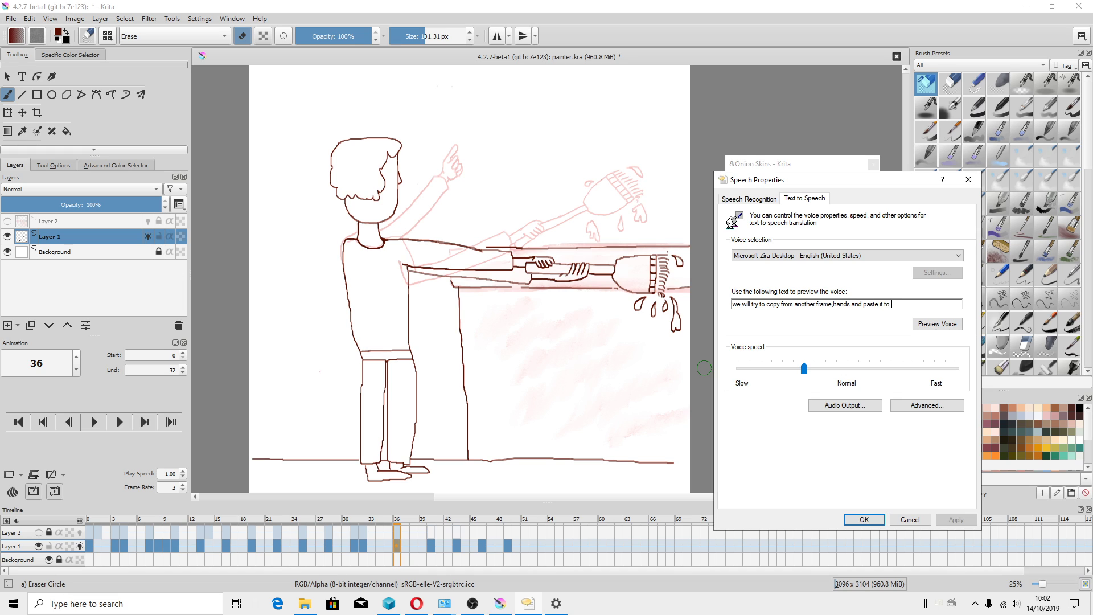
pyautogui.write('the last frame')
pyautogui.click(938, 324)
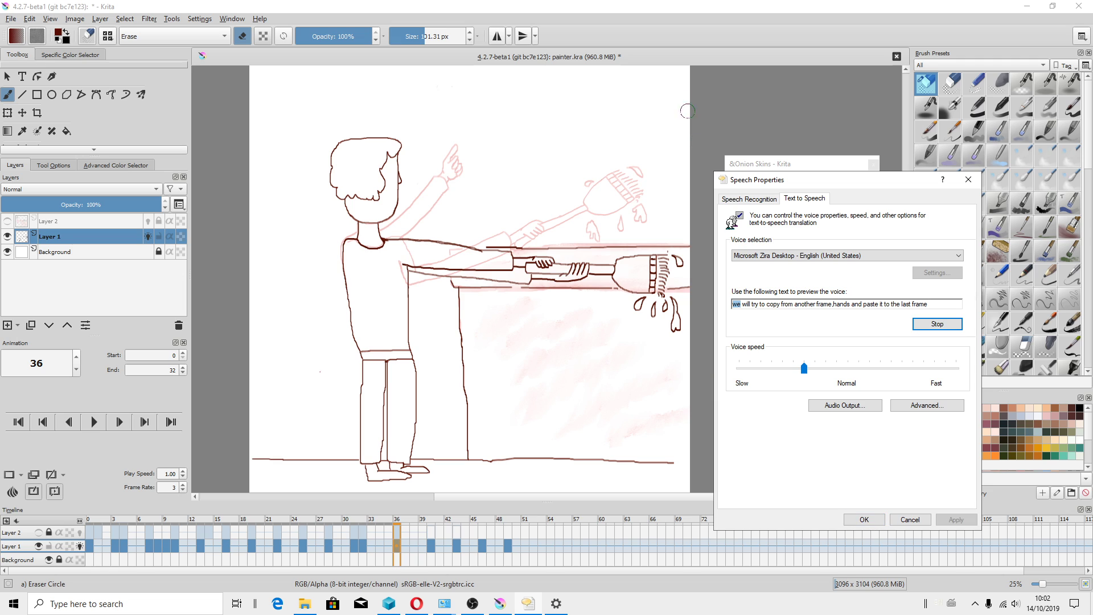
pyautogui.click(604, 40)
# Step: Turn off Layer 1's onion skins and outline the shoulder and upper arm with a polygonal selection
pyautogui.click(81, 545)
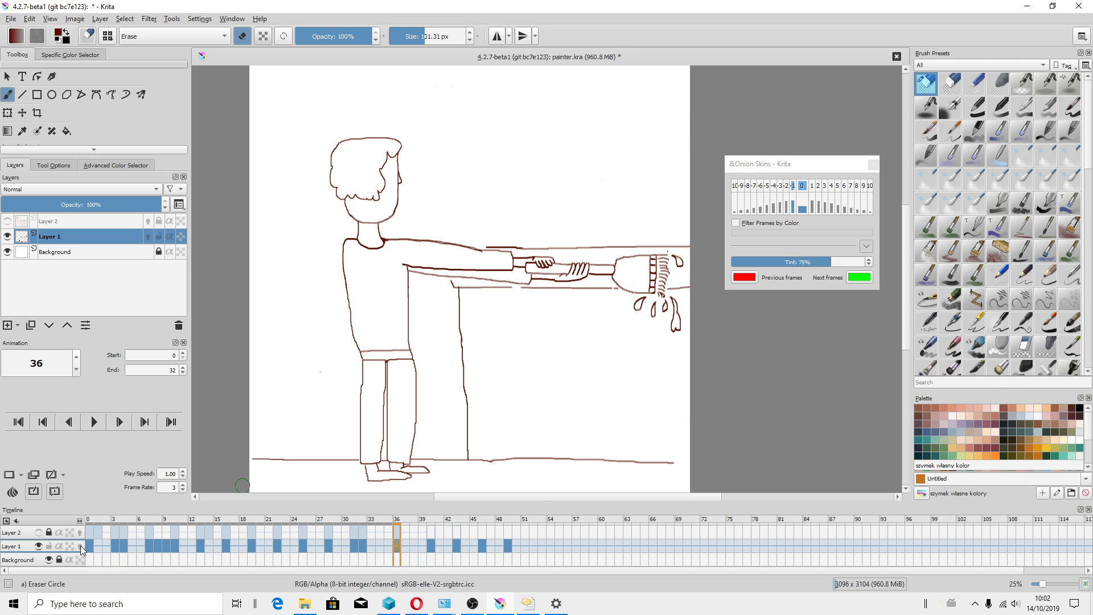
pyautogui.click(49, 149)
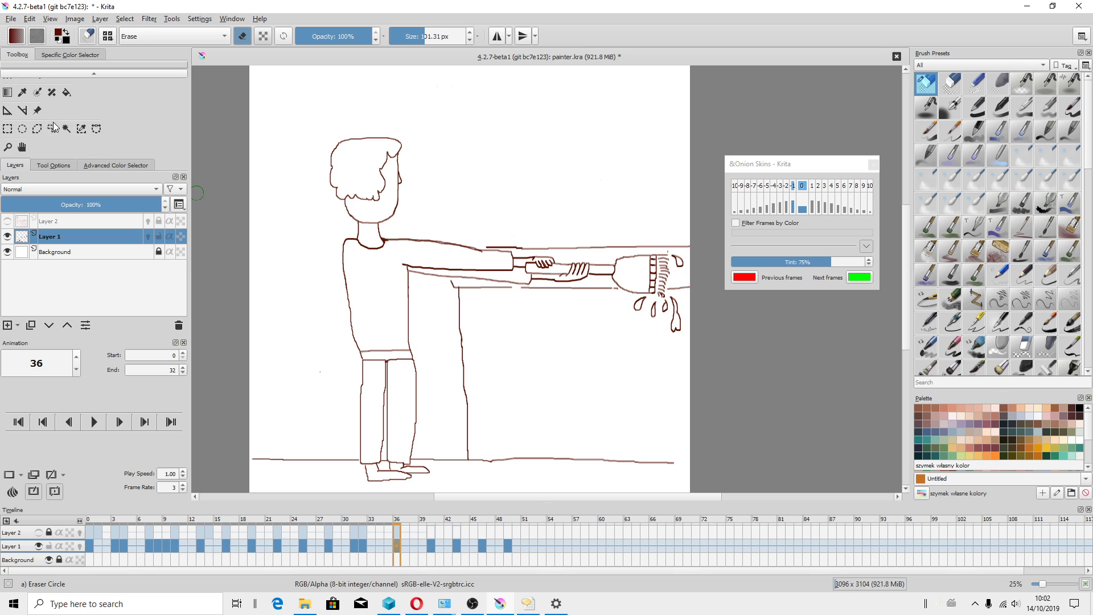
pyautogui.click(37, 128)
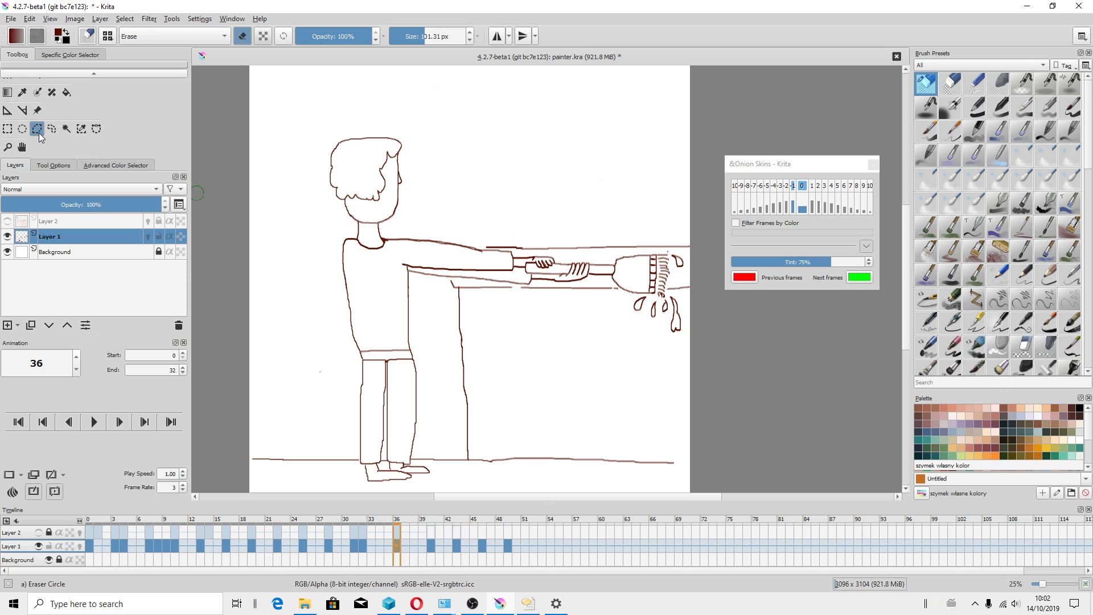
pyautogui.click(395, 233)
pyautogui.click(408, 275)
pyautogui.rightClick(451, 283)
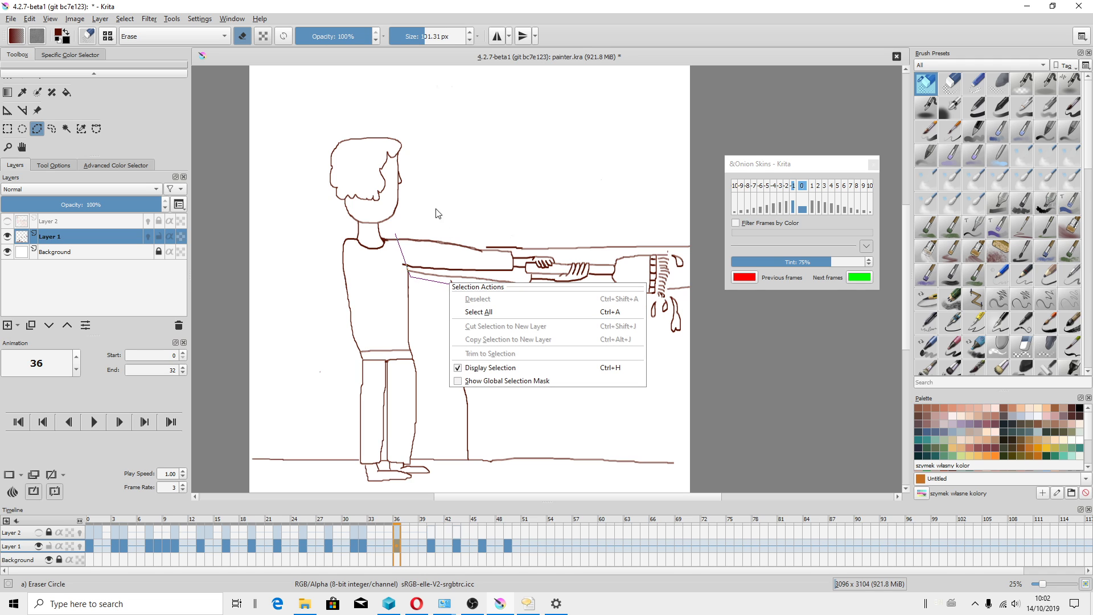
pyautogui.click(125, 19)
pyautogui.click(154, 161)
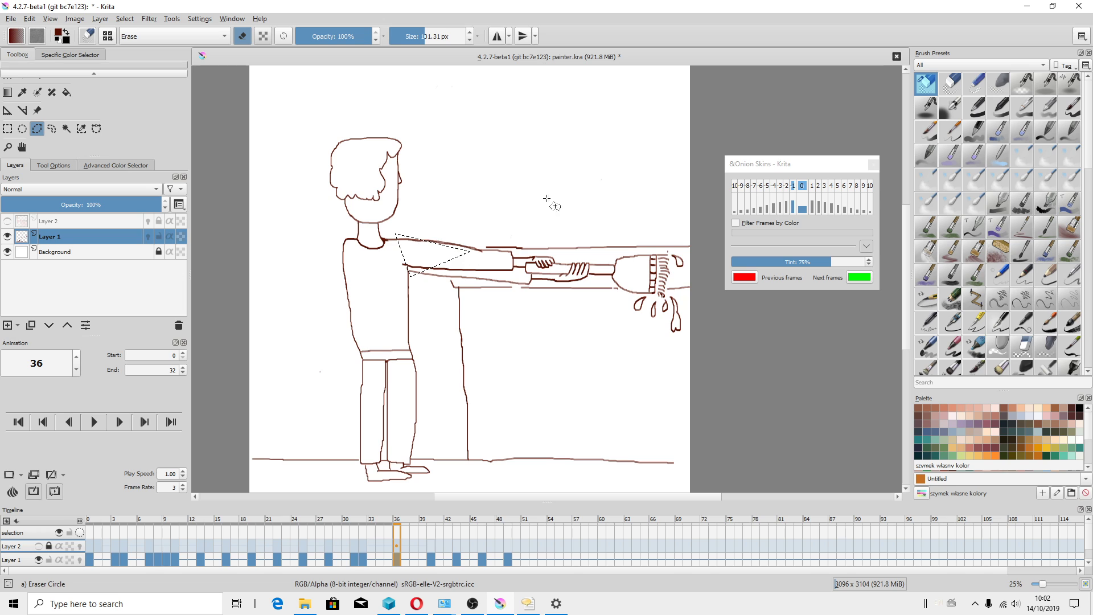
# Step: Deselect the first shoulder selection and zoom in on the arm
pyautogui.rightClick(481, 233)
pyautogui.click(507, 246)
pyautogui.scroll(1, 504, 245)
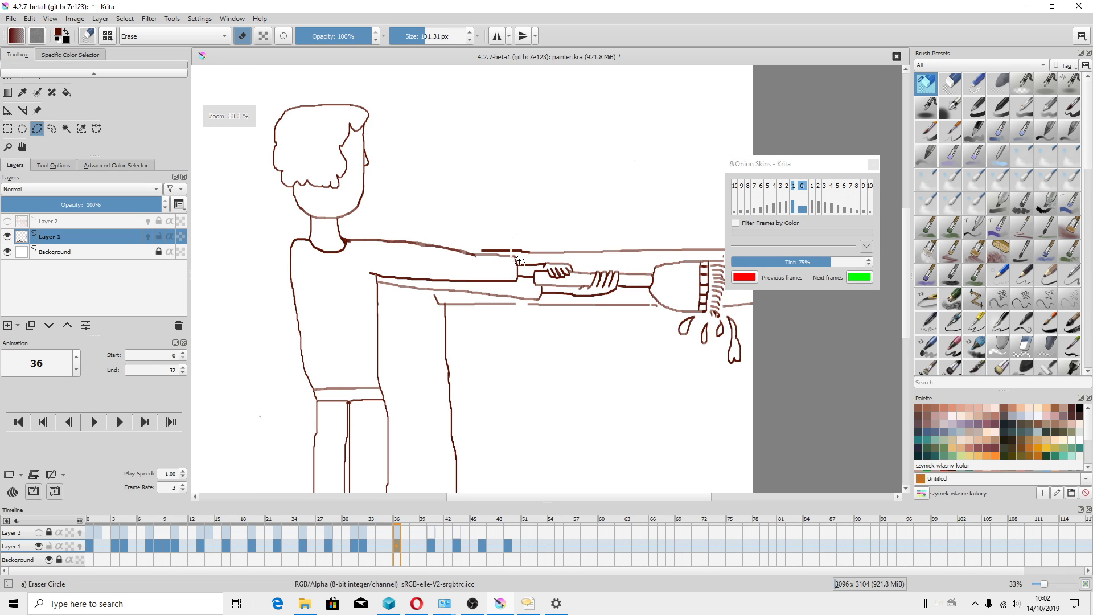
pyautogui.scroll(1, 603, 310)
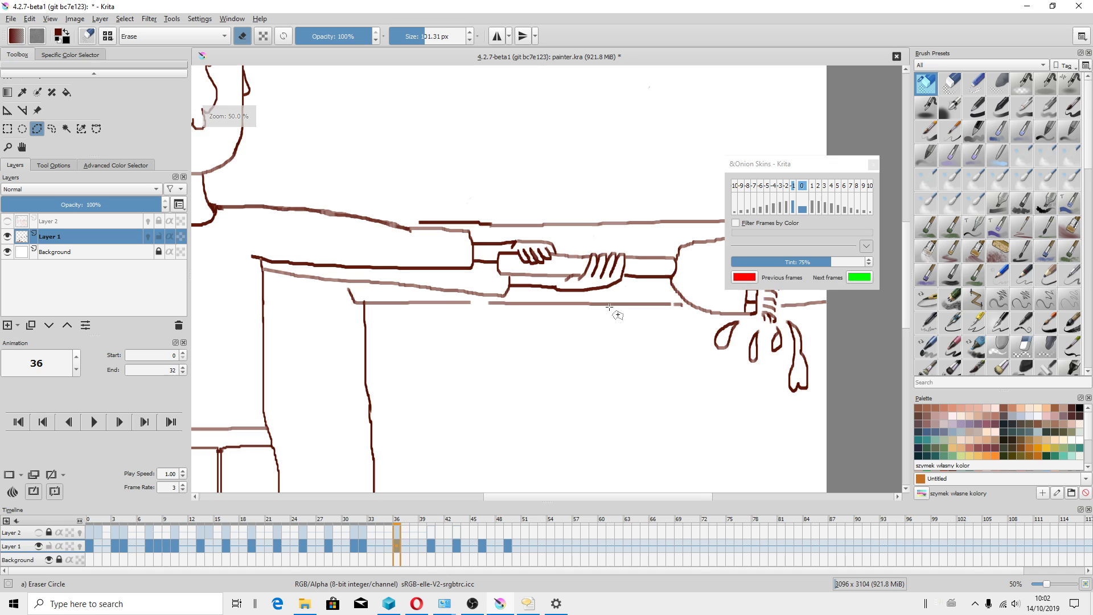
pyautogui.scroll(-1, 654, 313)
pyautogui.scroll(1, 626, 310)
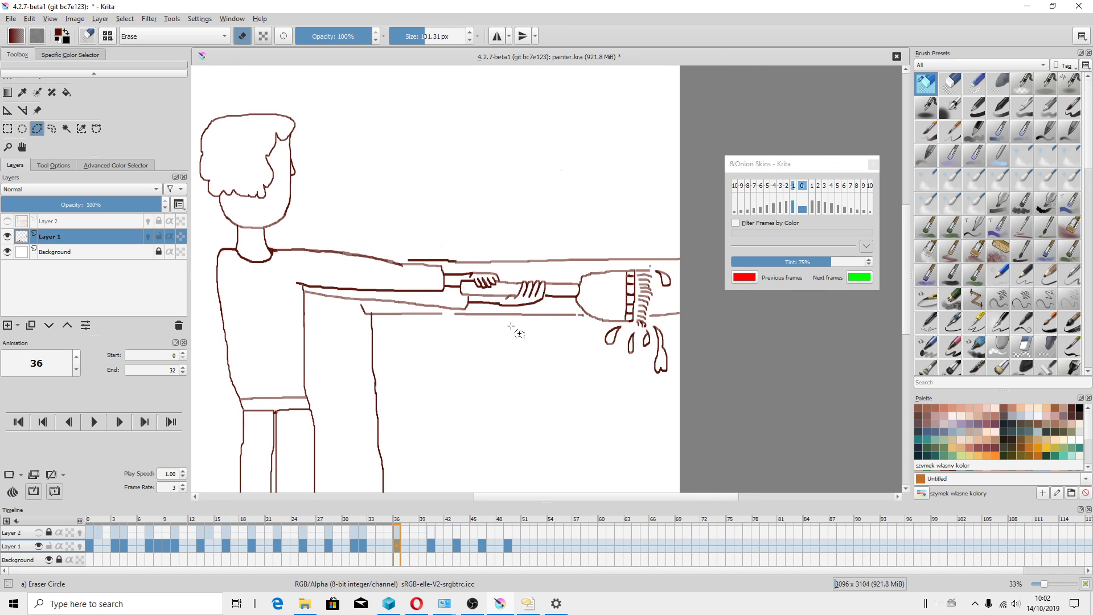
# Step: Trace a new selection outline around the whole outstretched arm and both hands
pyautogui.moveTo(283, 285); pyautogui.dragTo(490, 313)
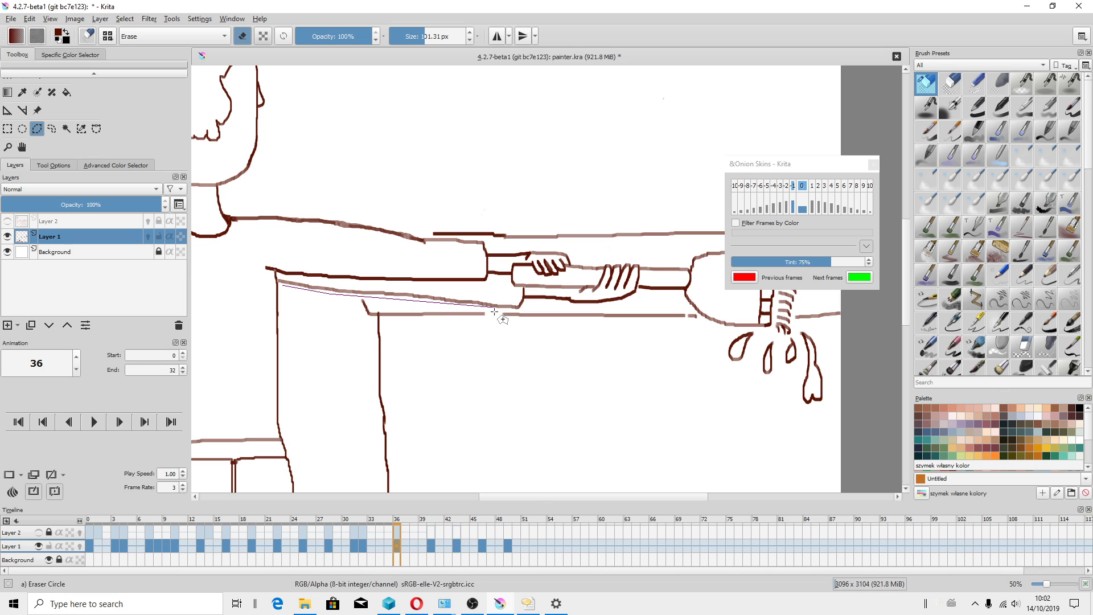
pyautogui.scroll(1, 490, 312)
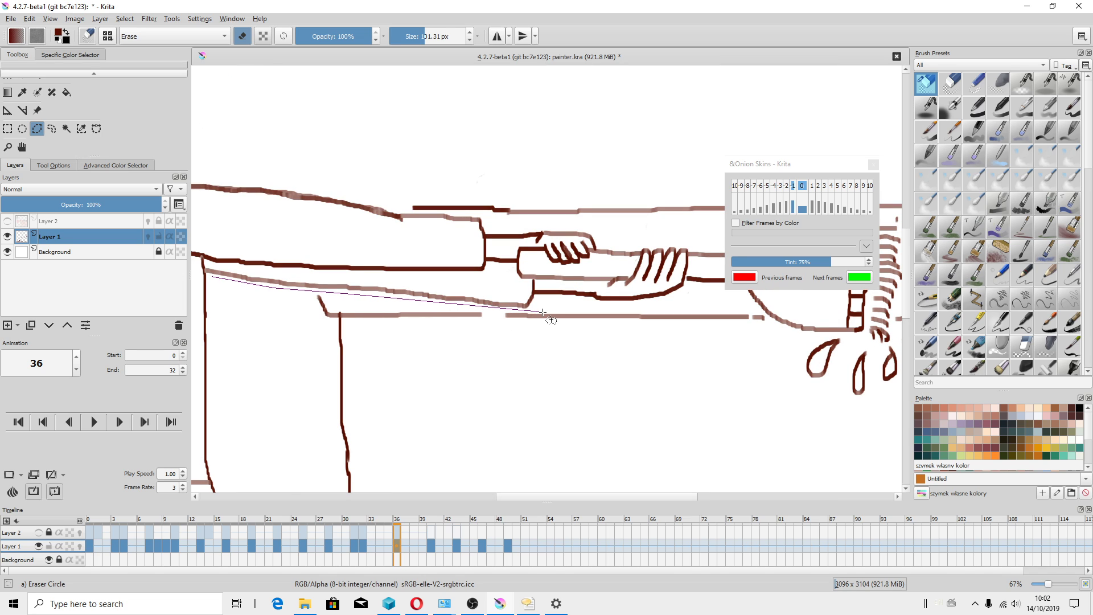
pyautogui.moveTo(491, 313); pyautogui.dragTo(534, 310)
pyautogui.scroll(2, 534, 310)
pyautogui.moveTo(533, 310)
pyautogui.mouseDown()
pyautogui.moveTo(567, 275)
pyautogui.moveTo(686, 278)
pyautogui.moveTo(508, 213)
pyautogui.moveTo(272, 179)
pyautogui.mouseUp()
pyautogui.scroll(-3, 567, 275)
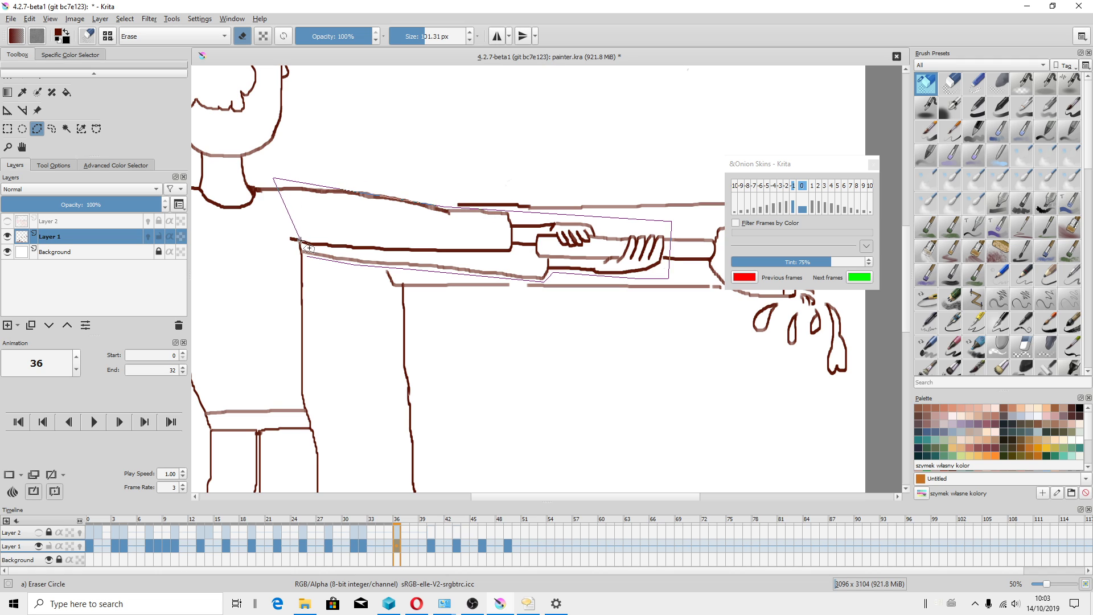
# Step: Close the arm outline, copy it to new Layer 5(pasted), and compare frames 33 and 36
pyautogui.moveTo(308, 256); pyautogui.dragTo(306, 254)
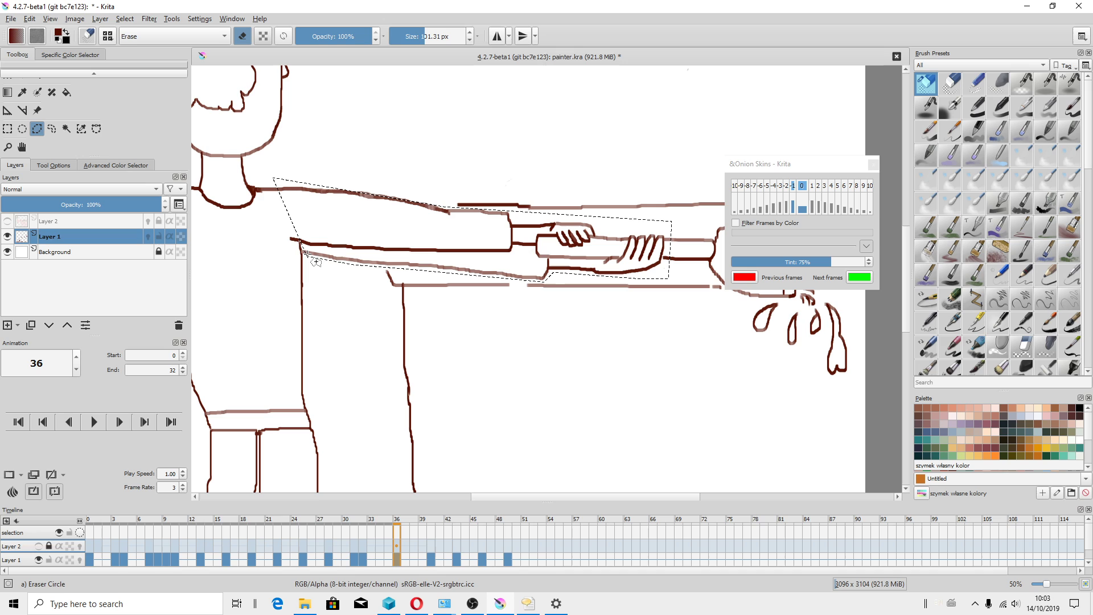
pyautogui.rightClick(364, 218)
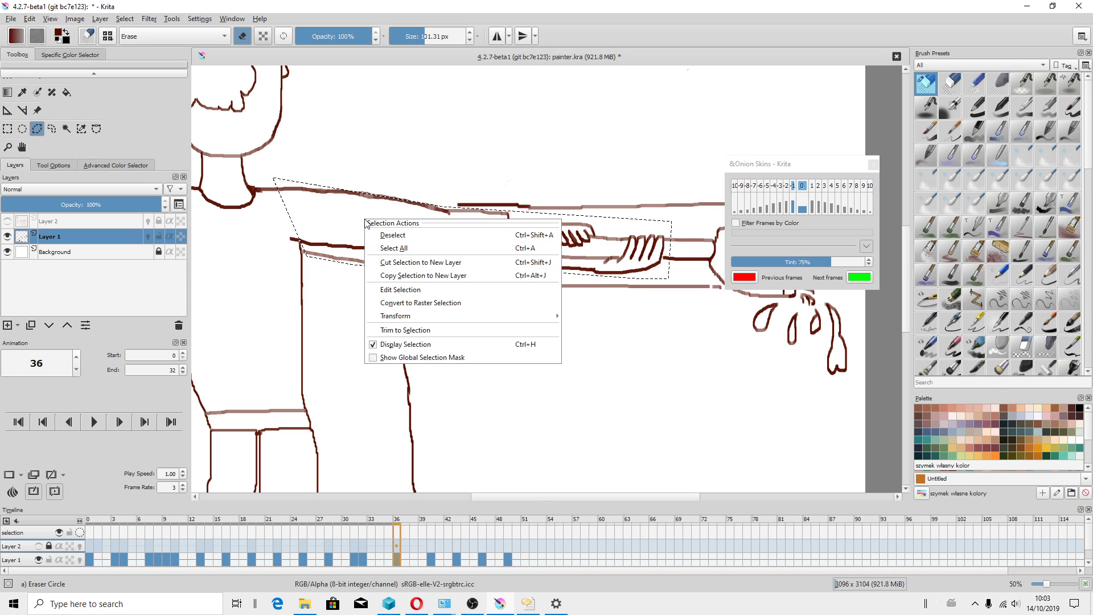
pyautogui.click(465, 276)
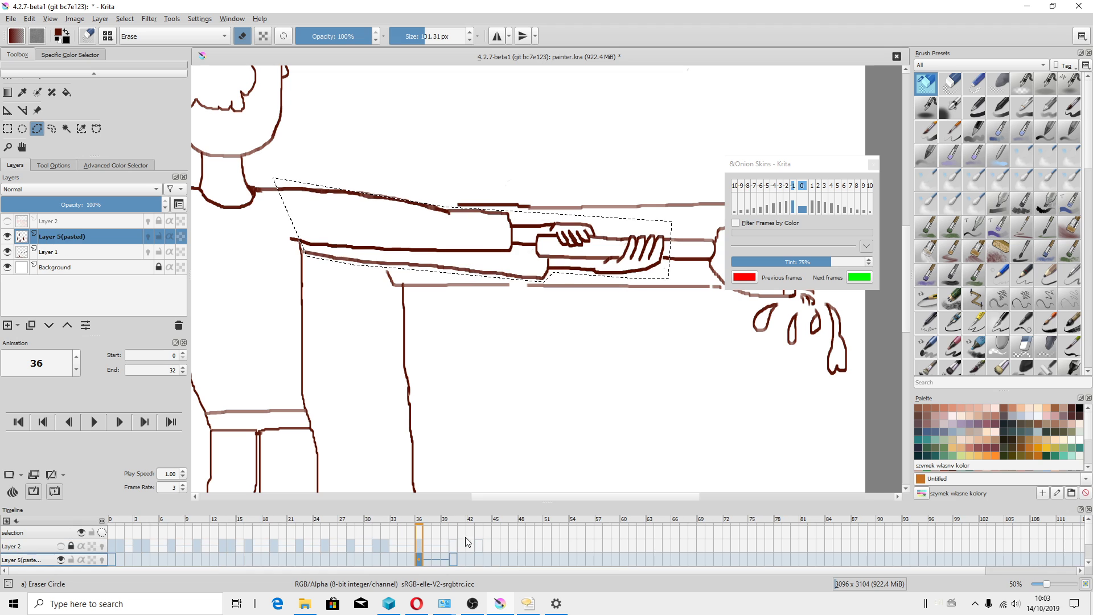
pyautogui.press('Left')
pyautogui.press('Left')
pyautogui.press('Left')
pyautogui.press('Right')
pyautogui.press('Right')
pyautogui.press('Right')
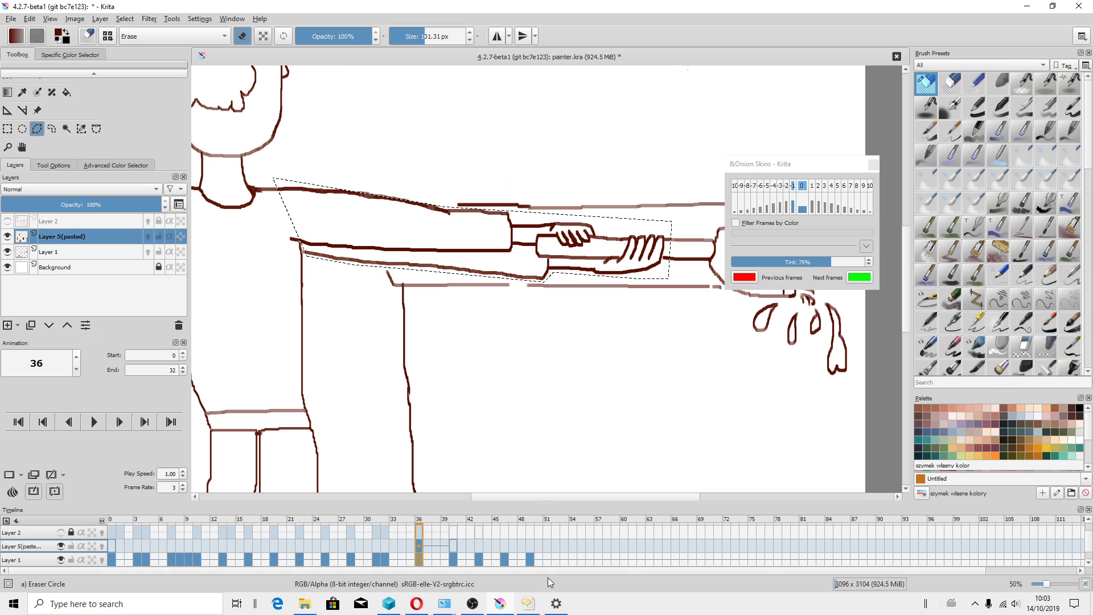
pyautogui.click(528, 545)
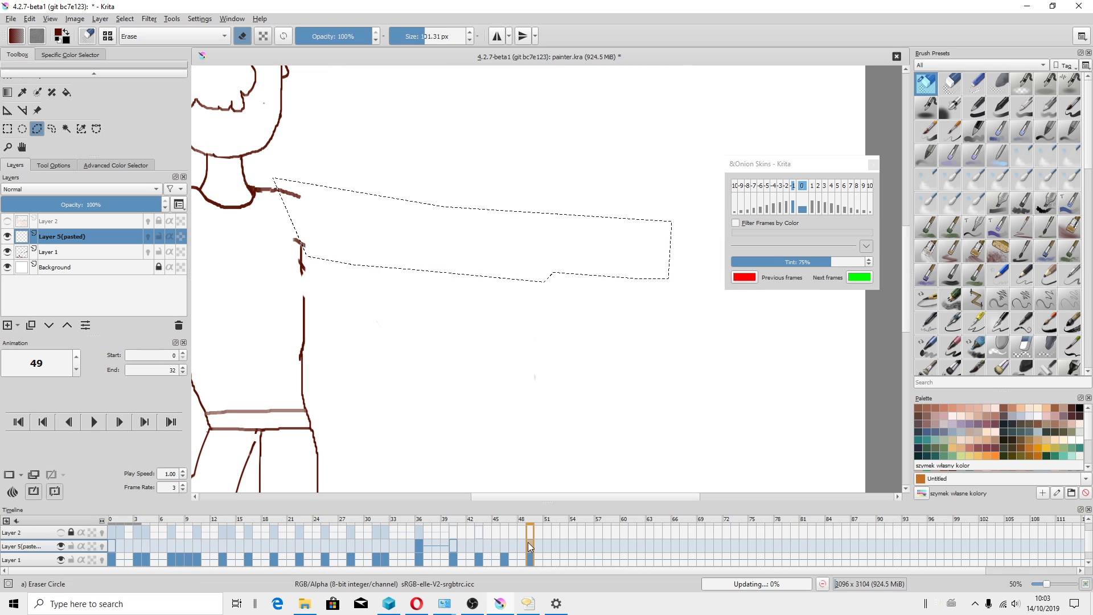
pyautogui.click(415, 545)
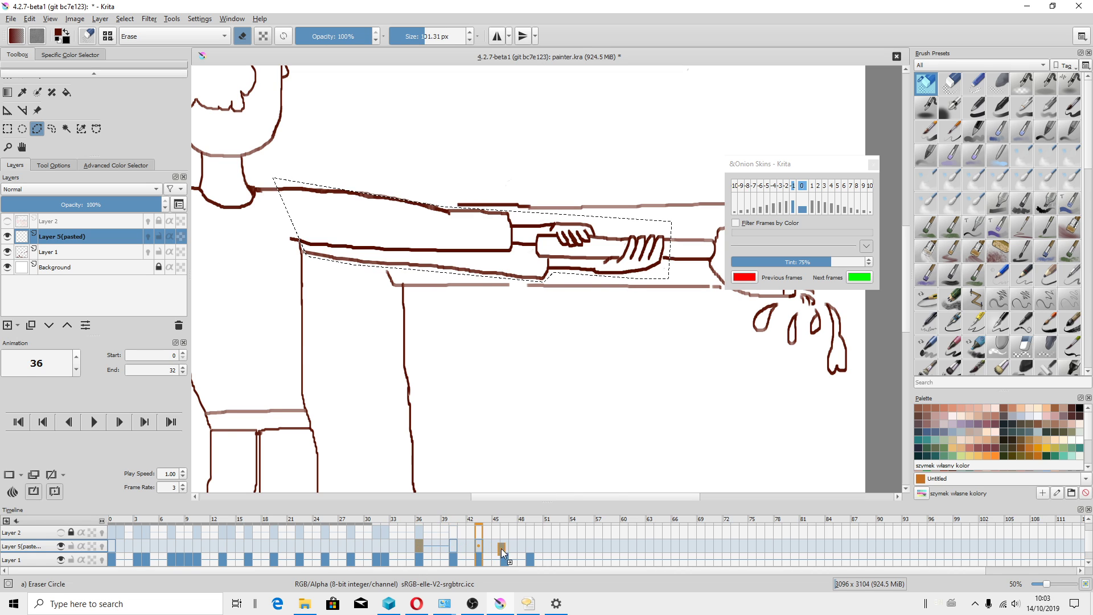
pyautogui.click(529, 545)
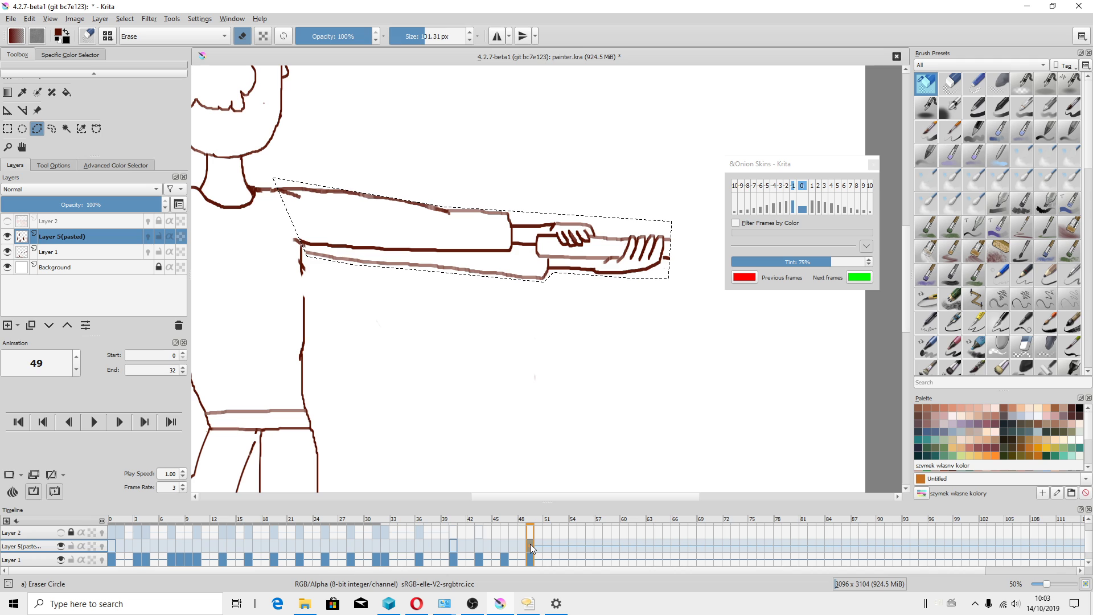
pyautogui.click(511, 545)
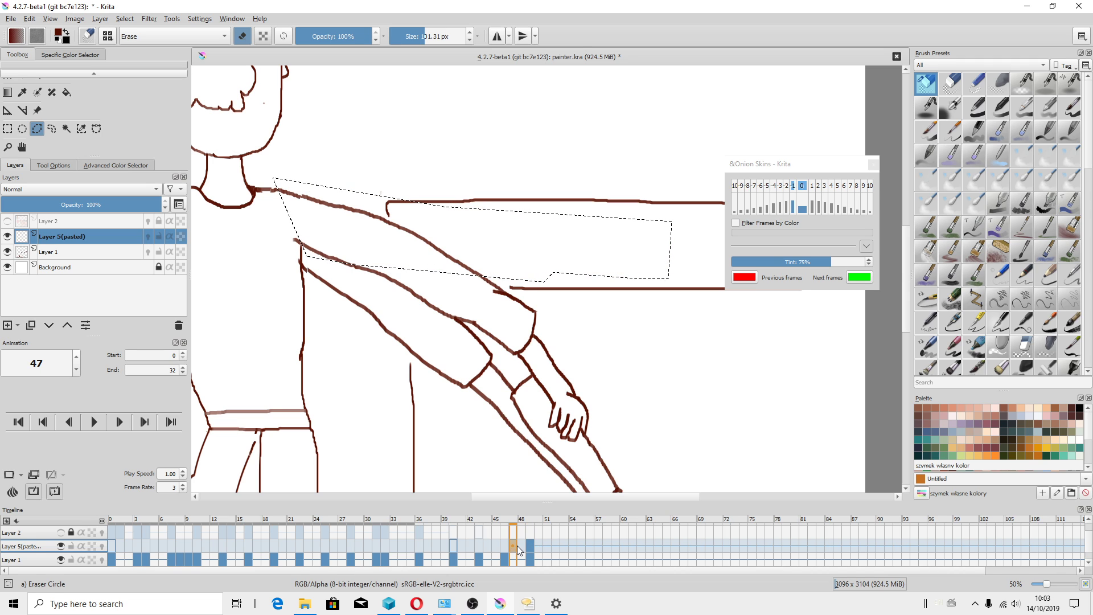
pyautogui.click(494, 545)
pyautogui.click(436, 545)
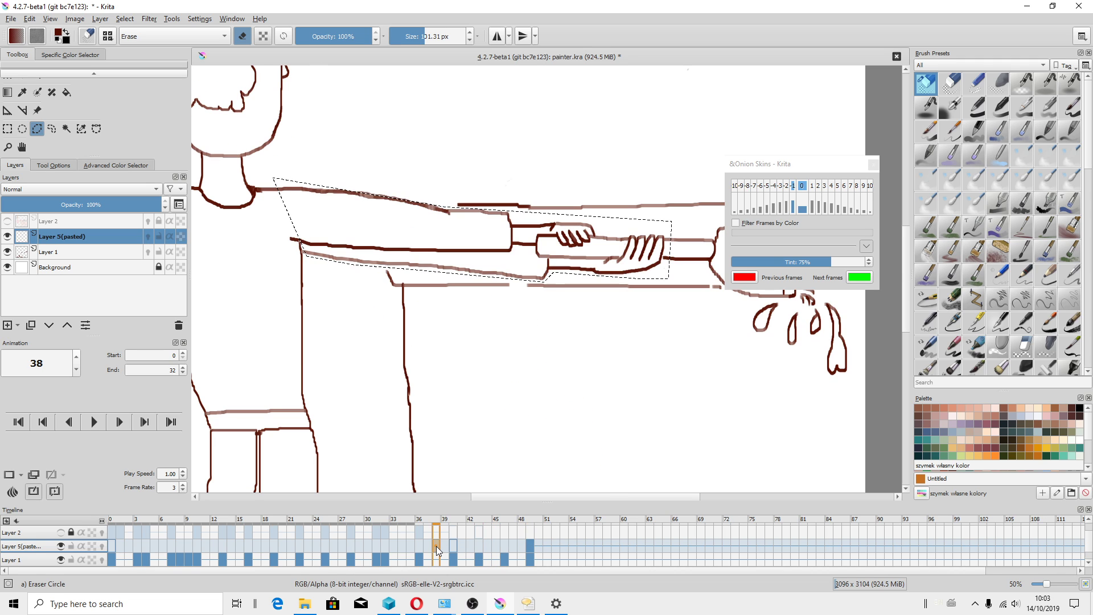
pyautogui.click(397, 546)
pyautogui.click(355, 546)
pyautogui.click(312, 545)
pyautogui.press('-')
pyautogui.press('-')
pyautogui.press('-')
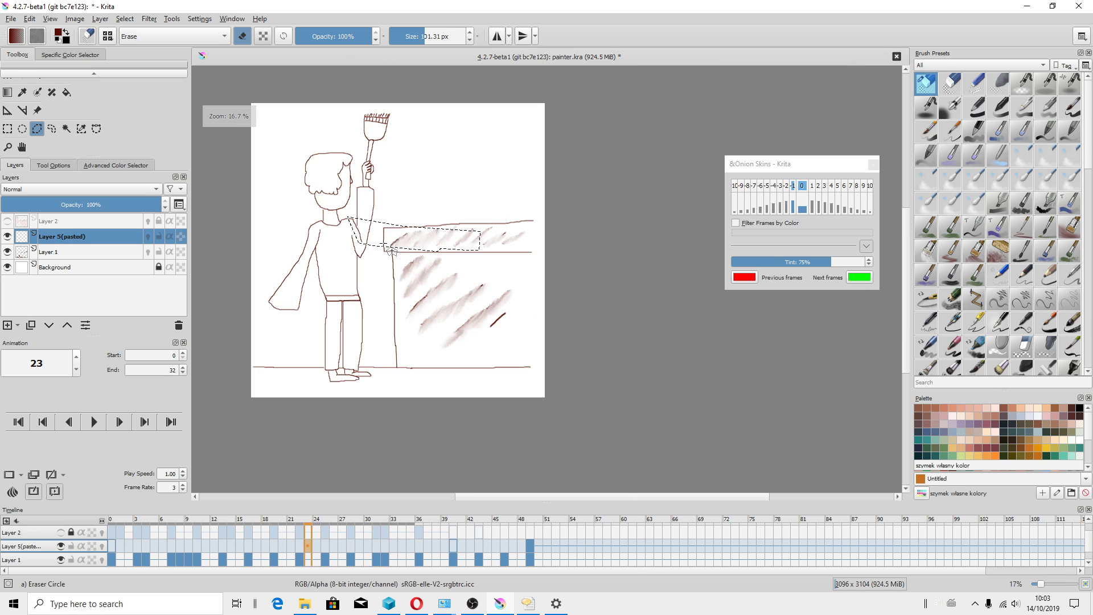
pyautogui.click(113, 544)
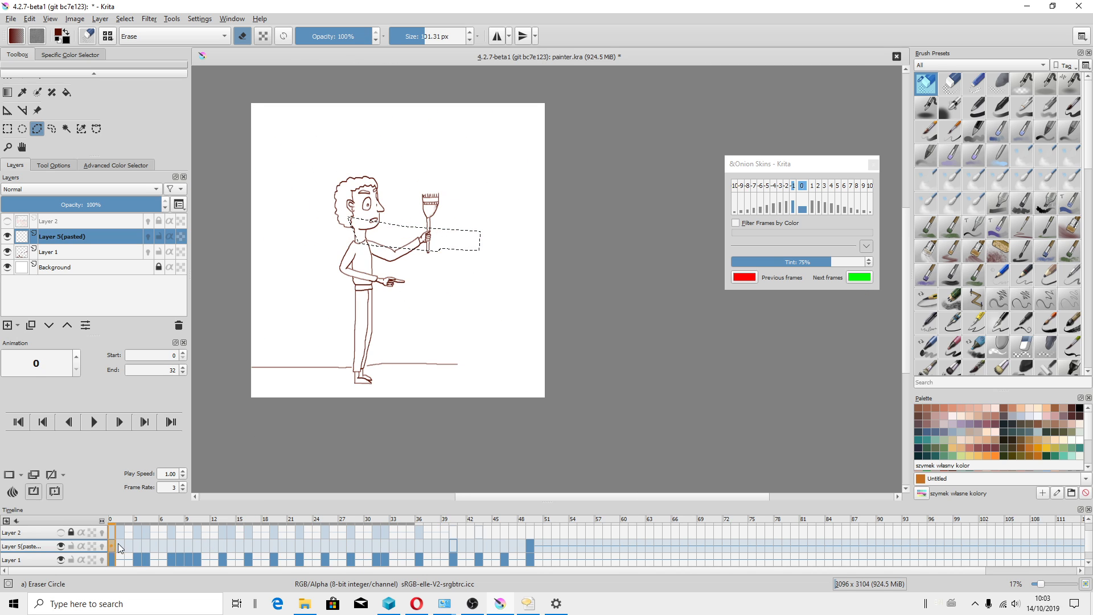
pyautogui.click(157, 543)
pyautogui.click(240, 544)
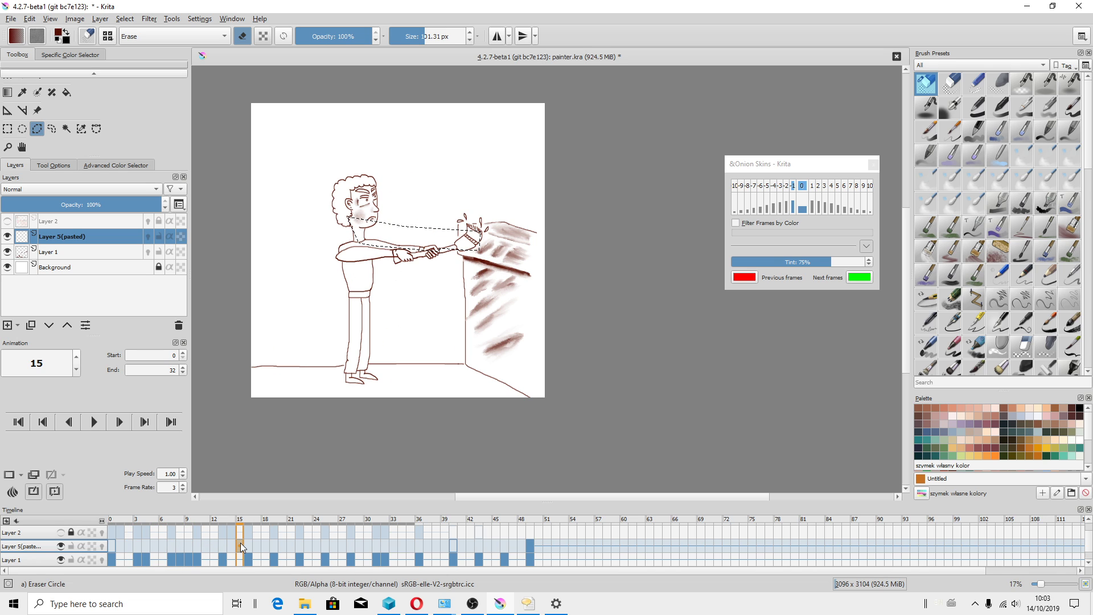
pyautogui.click(436, 545)
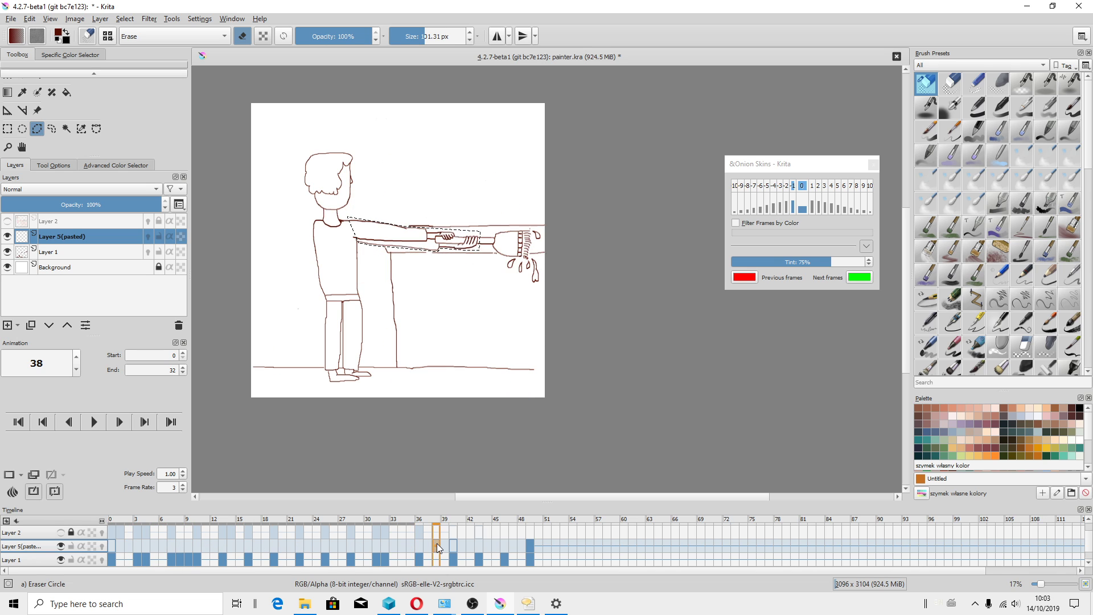
pyautogui.click(454, 542)
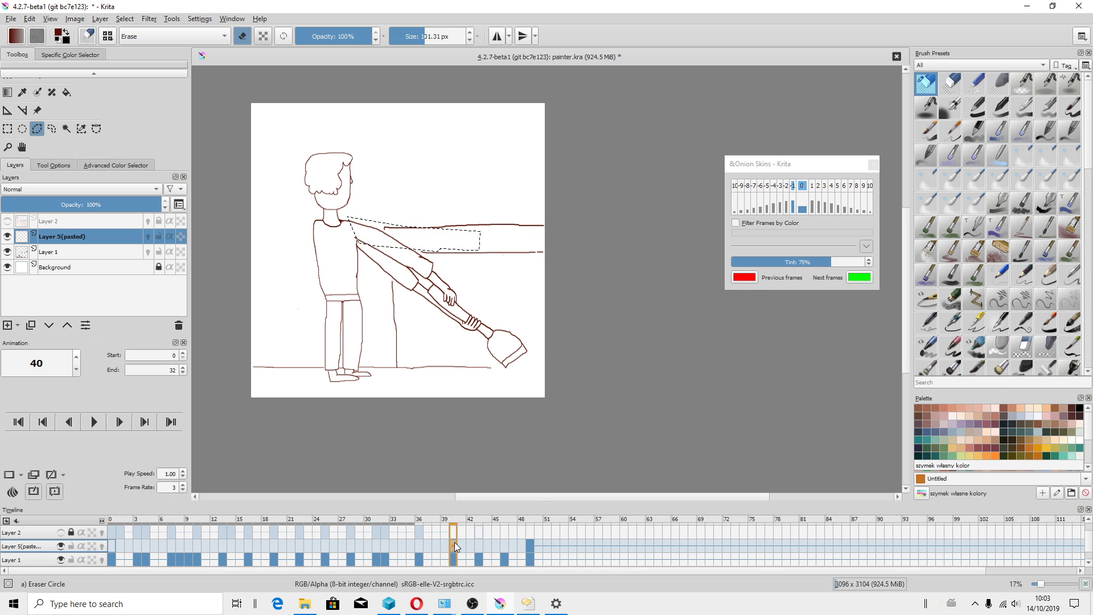
pyautogui.click(486, 540)
pyautogui.click(514, 544)
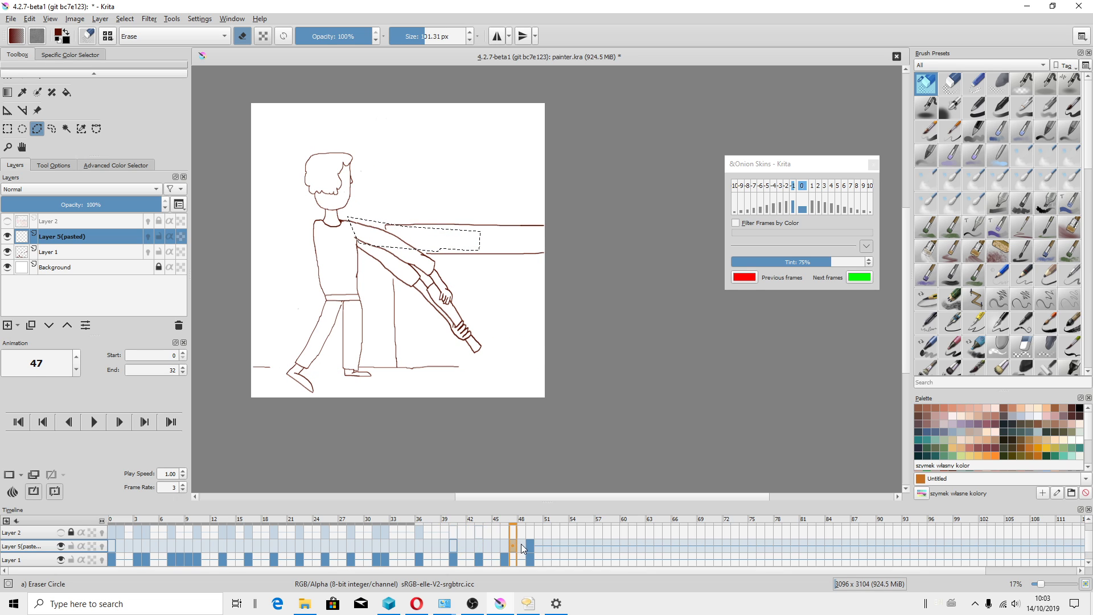
pyautogui.click(529, 544)
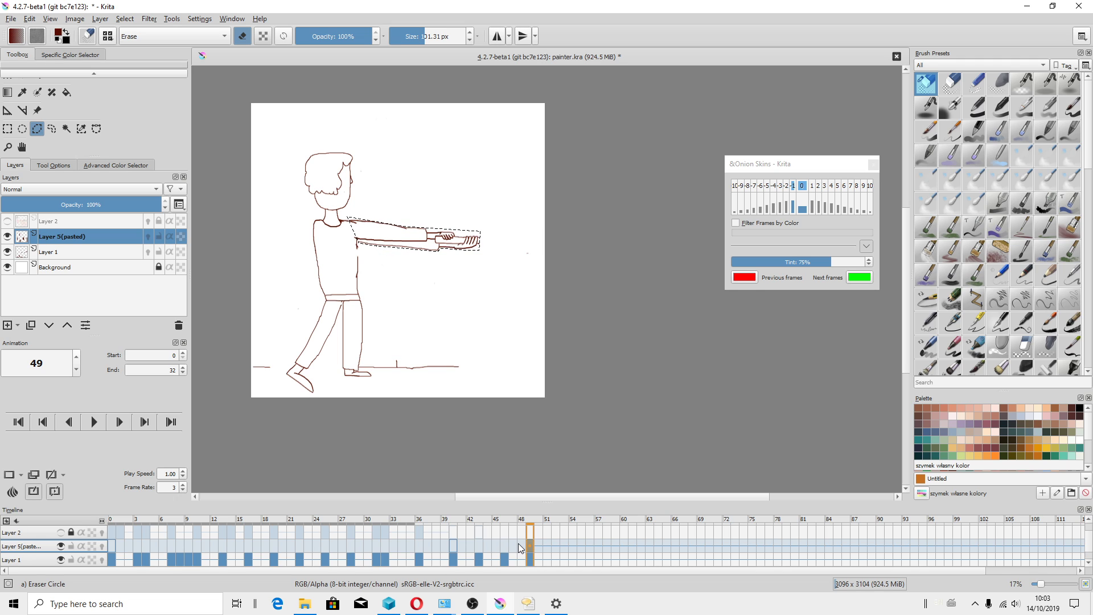
pyautogui.click(518, 543)
pyautogui.click(530, 545)
pyautogui.click(102, 560)
pyautogui.click(102, 559)
pyautogui.click(540, 610)
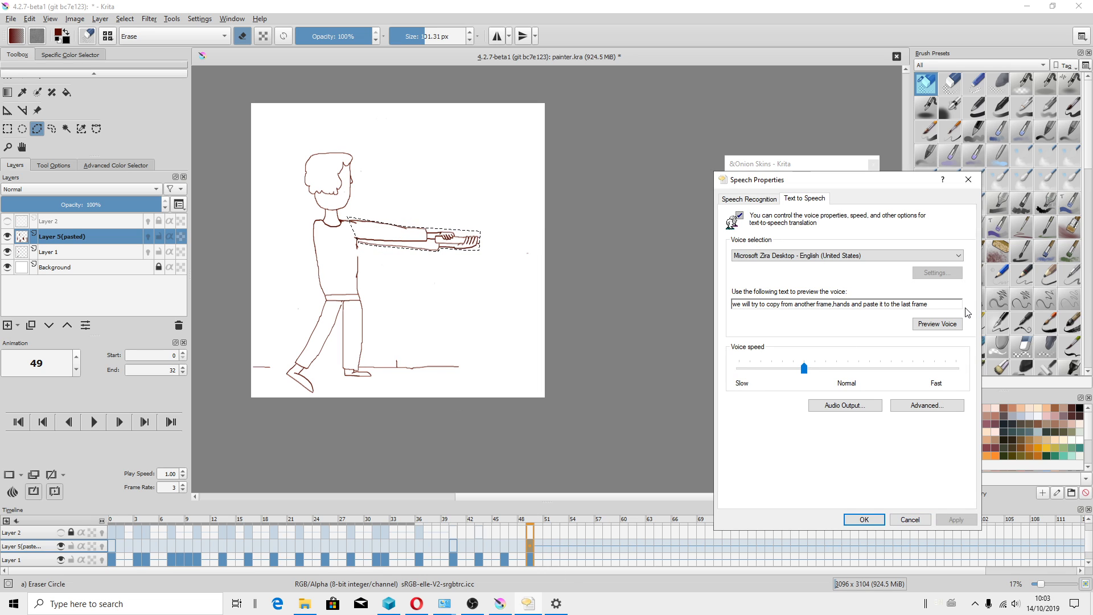
pyautogui.moveTo(960, 303); pyautogui.dragTo(713, 304)
pyautogui.write('make sure,that ther')
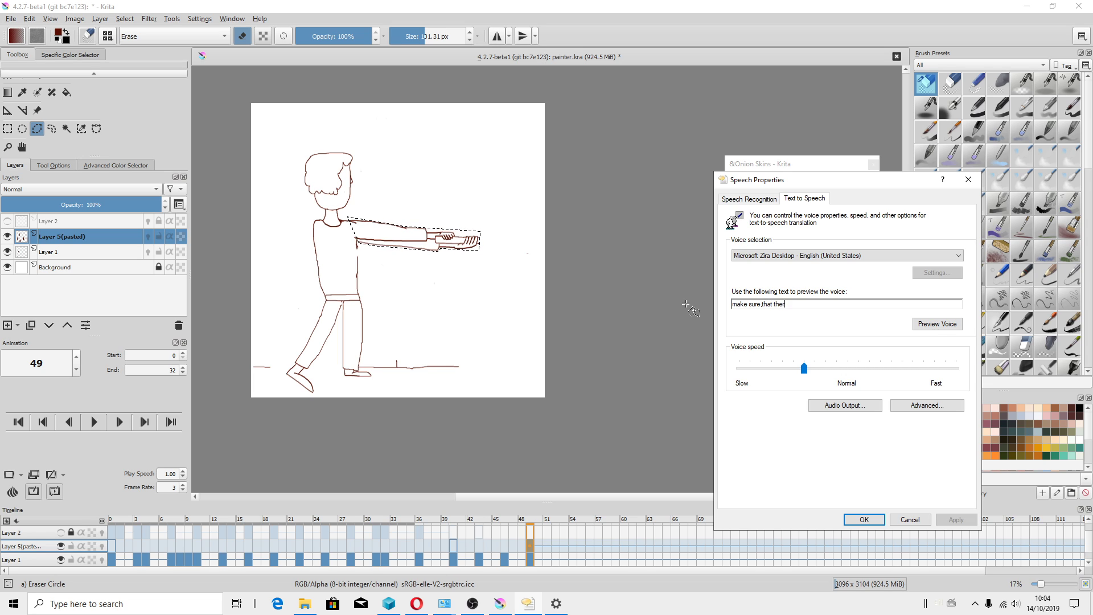
pyautogui.write('e ar')
pyautogui.write(' y ')
pyautogui.write('er lines')
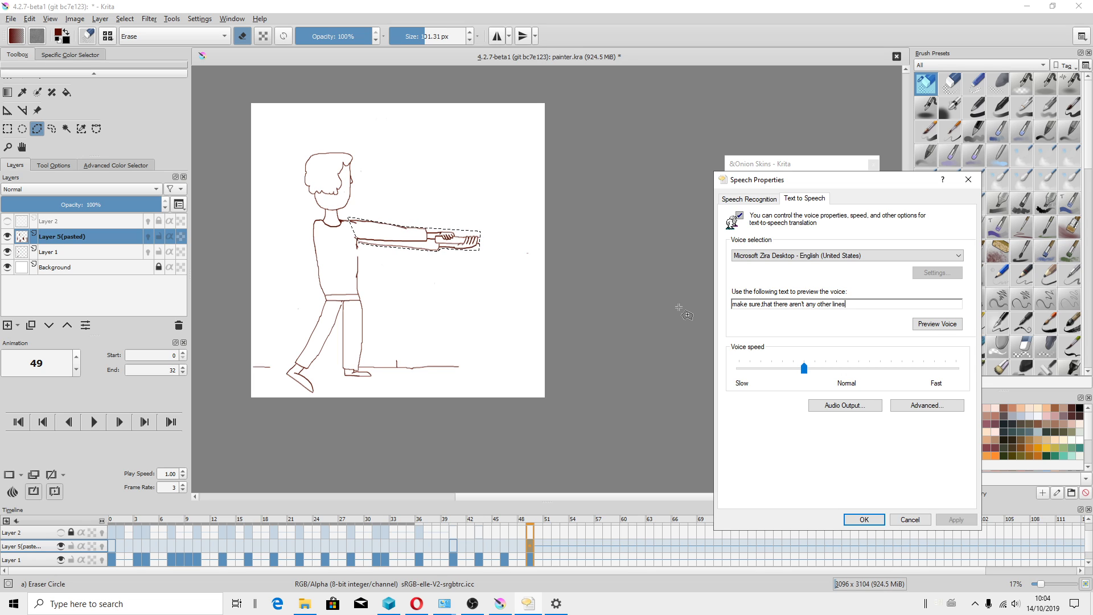
pyautogui.write('c')
pyautogui.write('ated,after c')
pyautogui.write('op')
pyautogui.write(' sin')
pyautogui.write('gl')
pyautogui.write('e elemen')
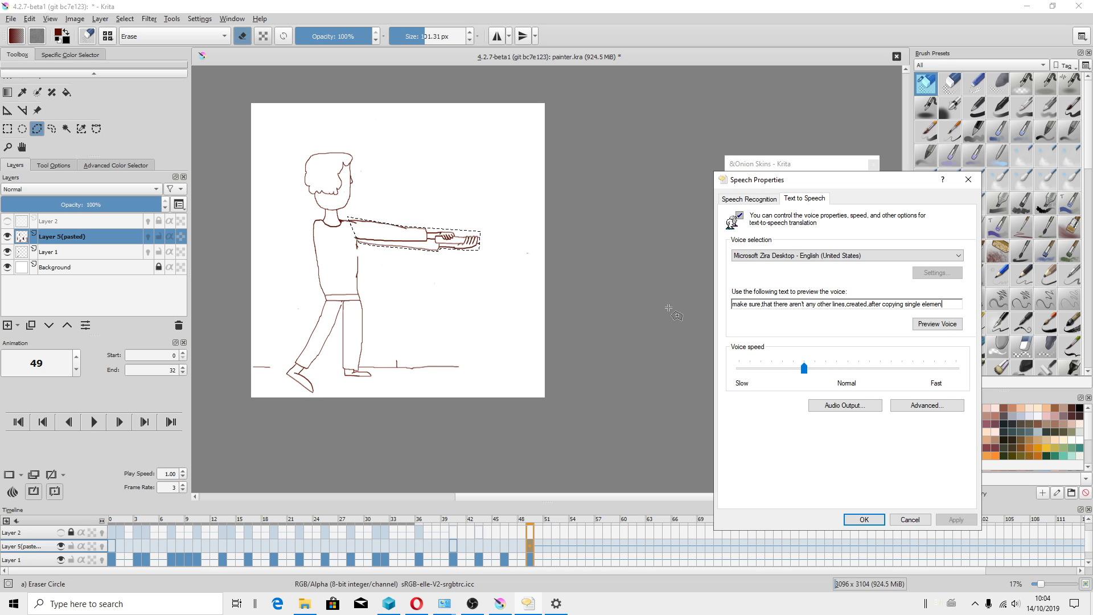
pyautogui.write('ts')
pyautogui.click(925, 325)
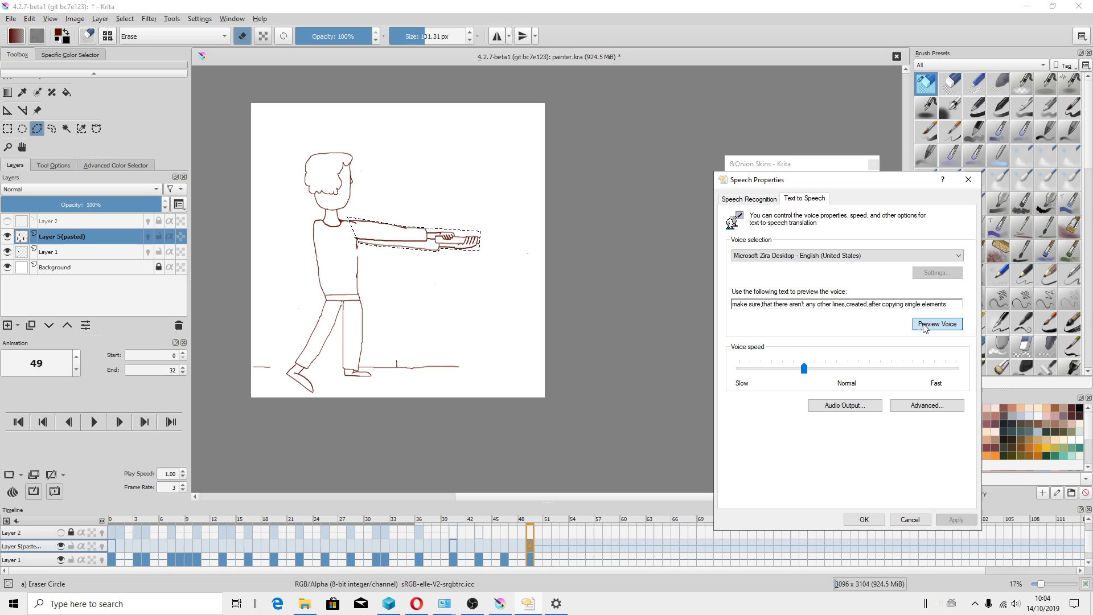
pyautogui.click(641, 57)
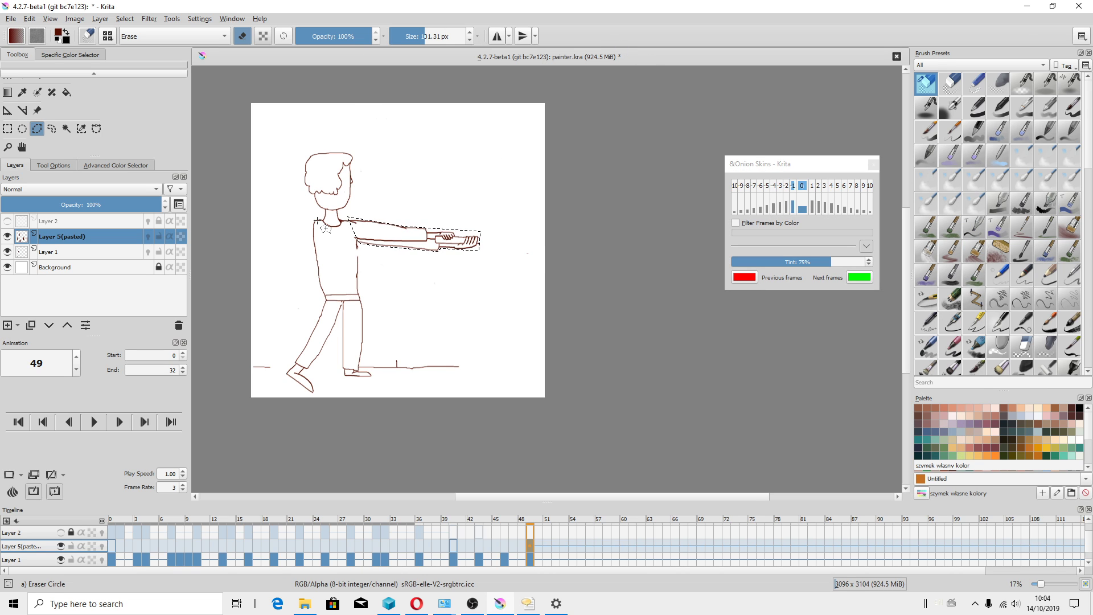
# Step: Deselect the selection around the pasted arm on frame 49
pyautogui.scroll(1, 317, 220)
pyautogui.scroll(-1, 317, 220)
pyautogui.scroll(2, 313, 227)
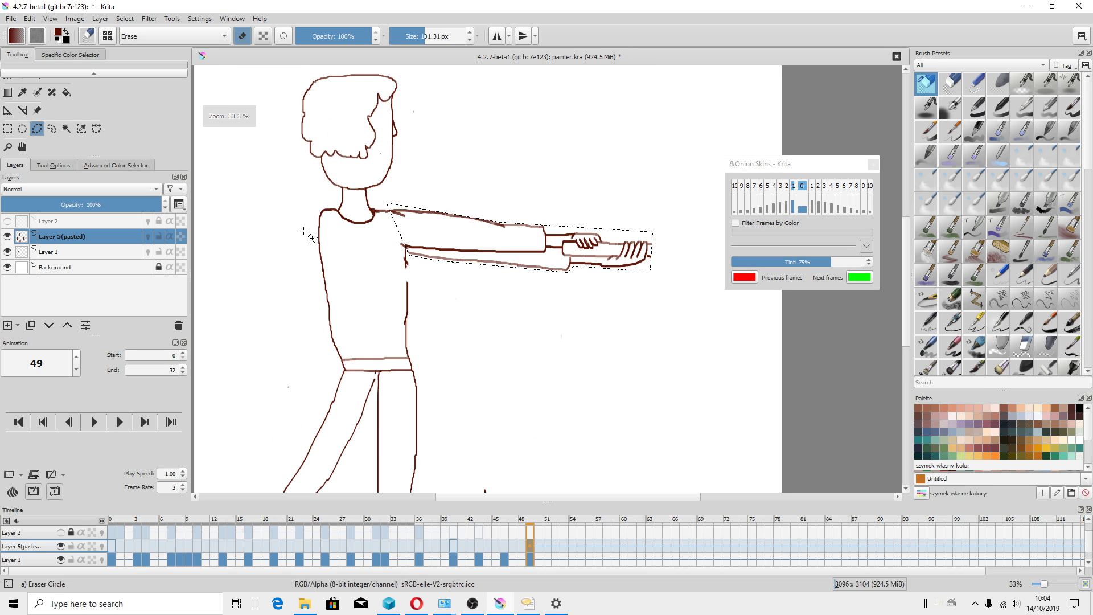
pyautogui.scroll(-3, 303, 231)
pyautogui.scroll(1, 276, 235)
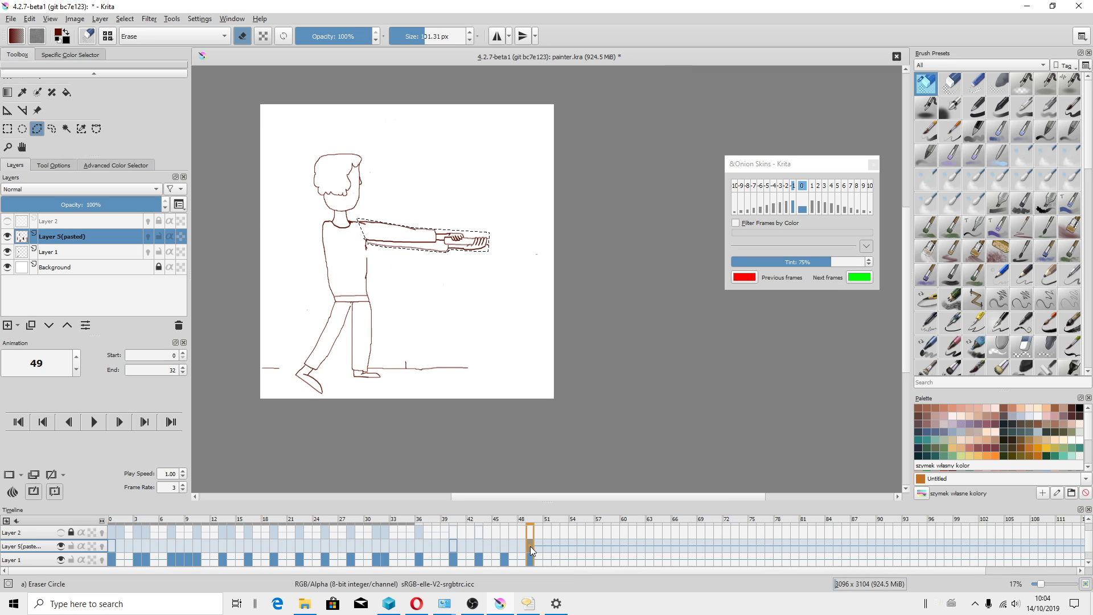
pyautogui.click(125, 25)
pyautogui.click(139, 50)
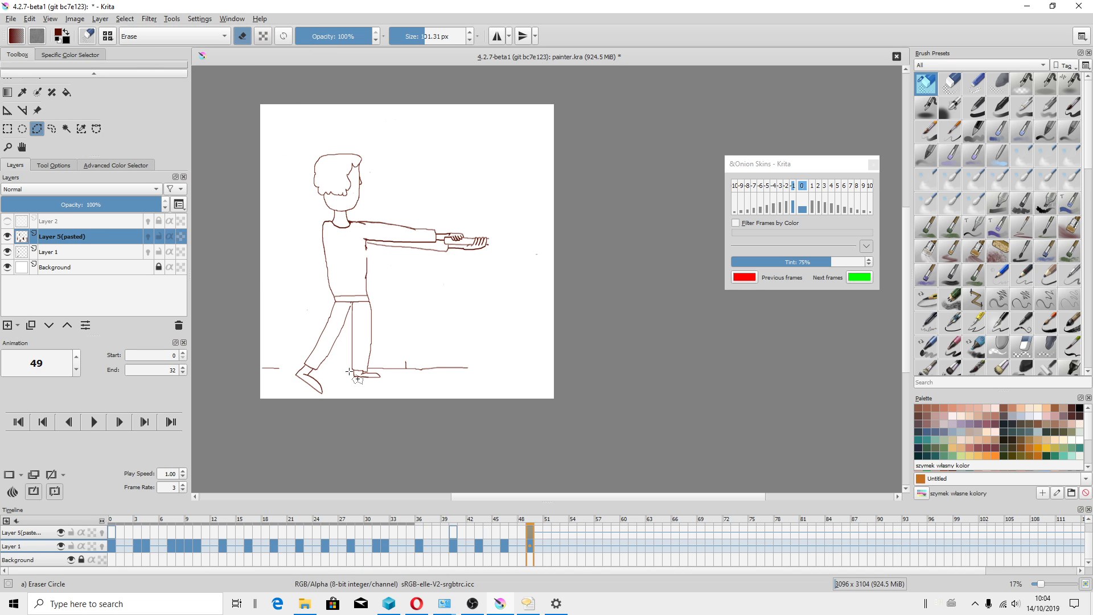
# Step: Compare frames 46 and 43 against frame 49, then return to frame 0
pyautogui.click(505, 545)
pyautogui.click(508, 545)
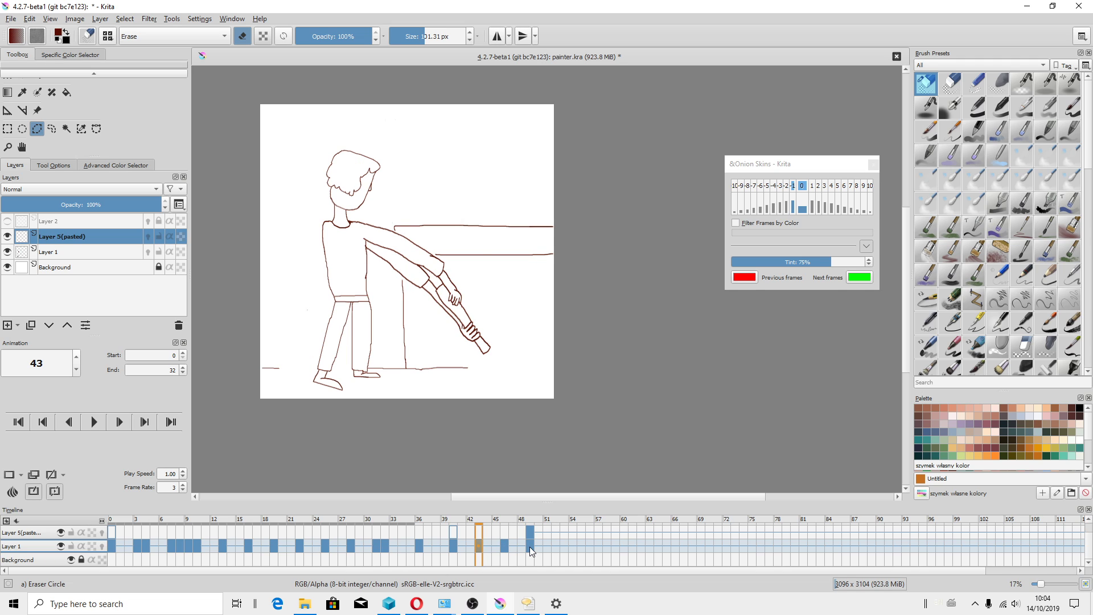
pyautogui.click(530, 546)
pyautogui.click(506, 545)
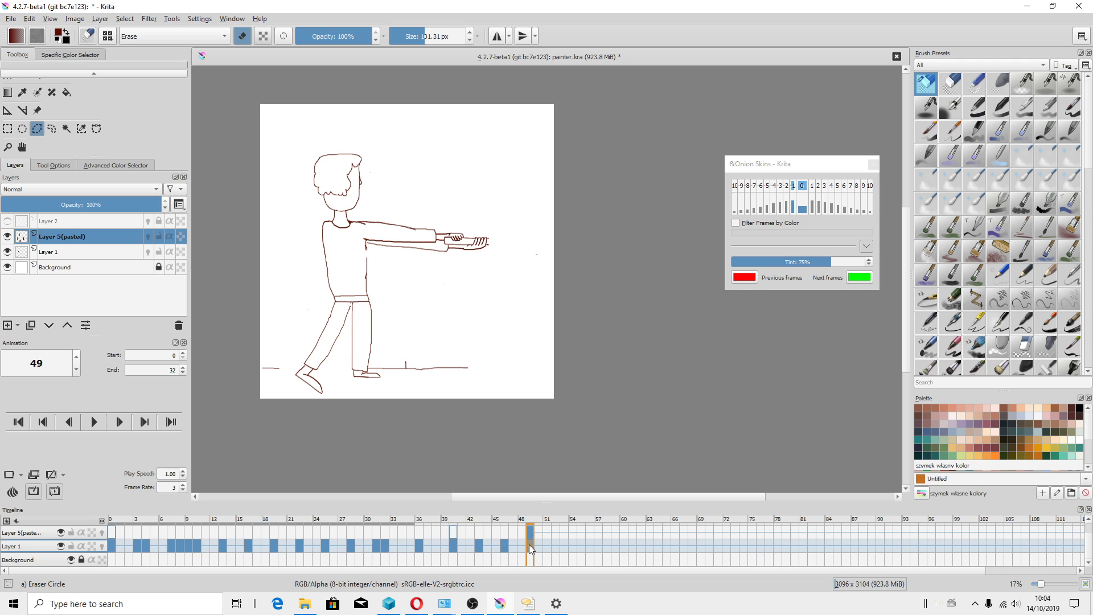
pyautogui.click(112, 548)
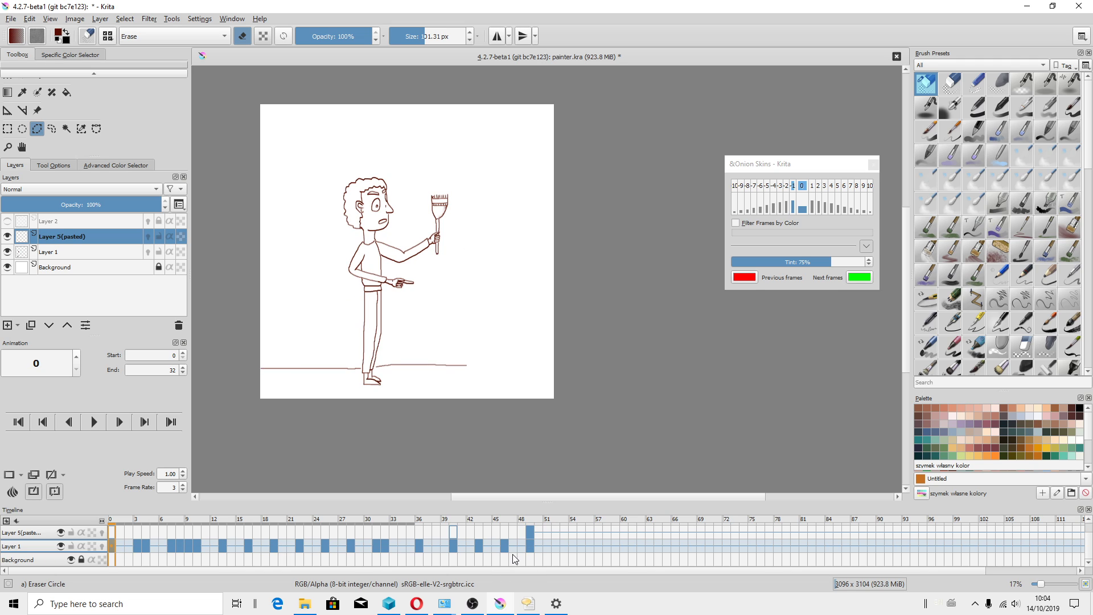
# Step: Preview playback, set the animation End frame to 49, and play the animation again
pyautogui.click(95, 422)
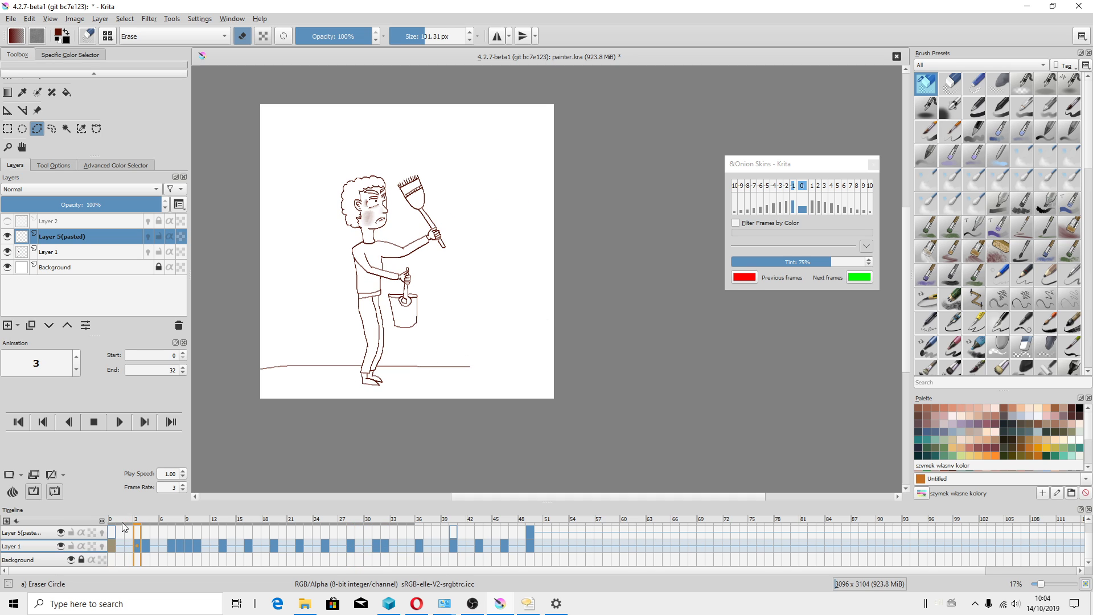
pyautogui.click(94, 422)
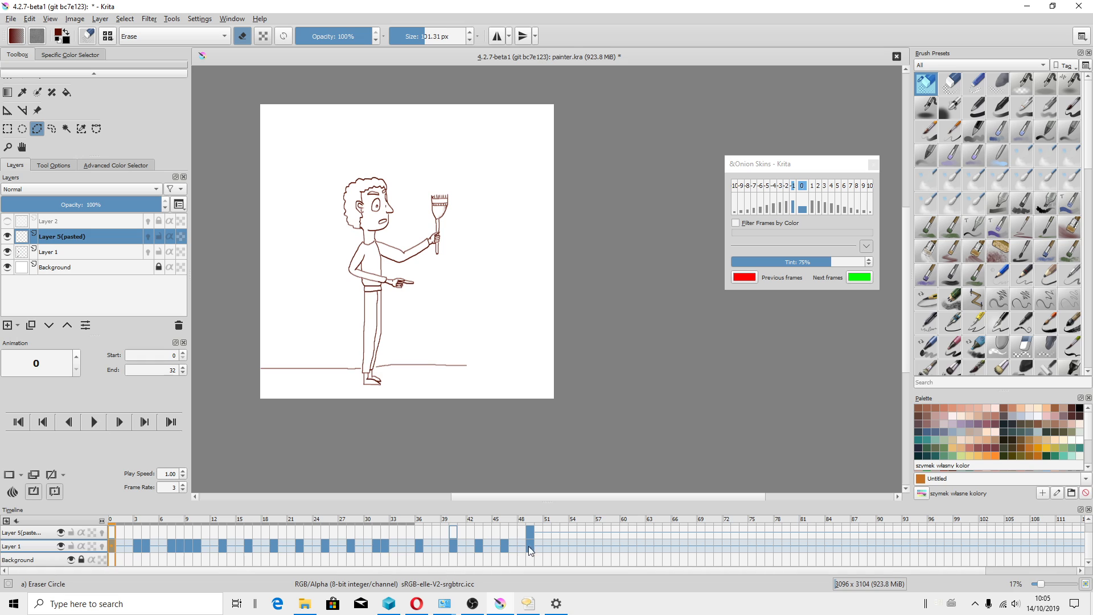
pyautogui.doubleClick(175, 370)
pyautogui.write('4')
pyautogui.write('9')
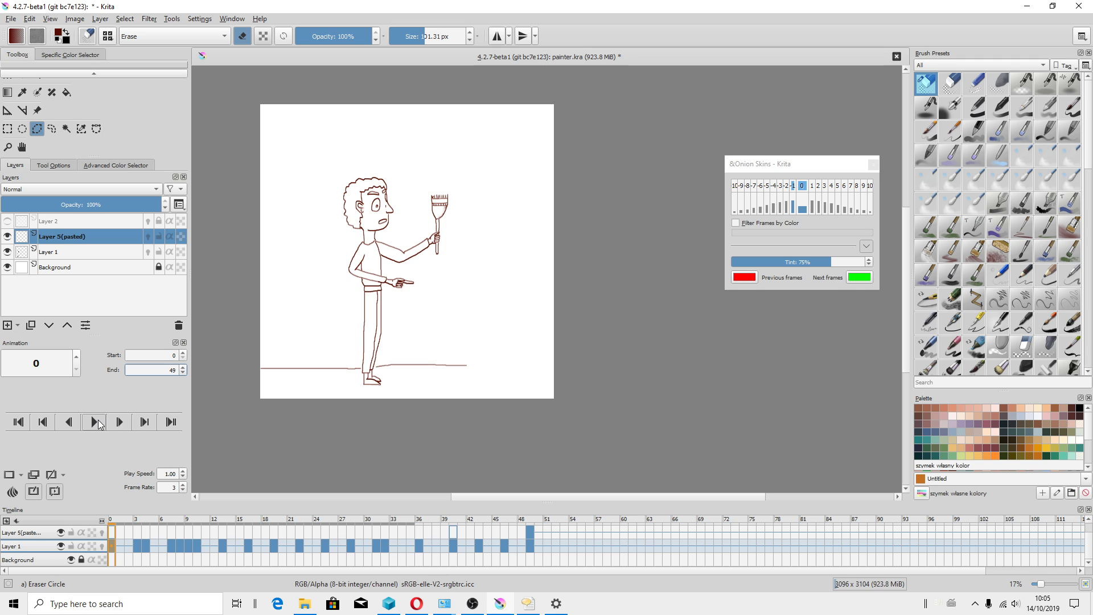
pyautogui.click(97, 421)
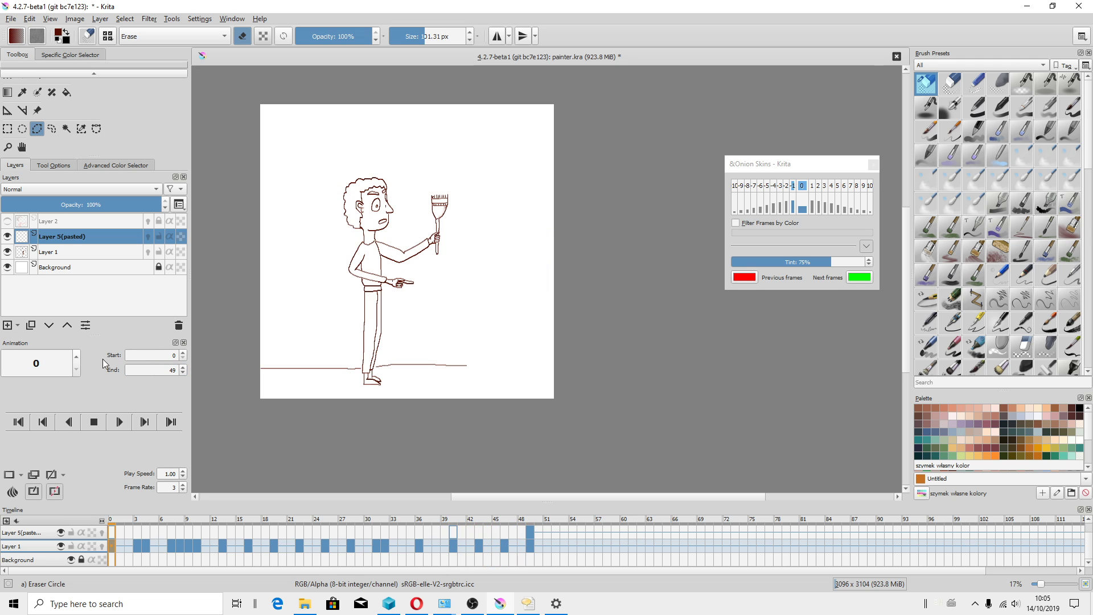
# Step: Stop playback, go to frame 49, select Layer 5(pasted), and bring up Speech Properties
pyautogui.click(94, 422)
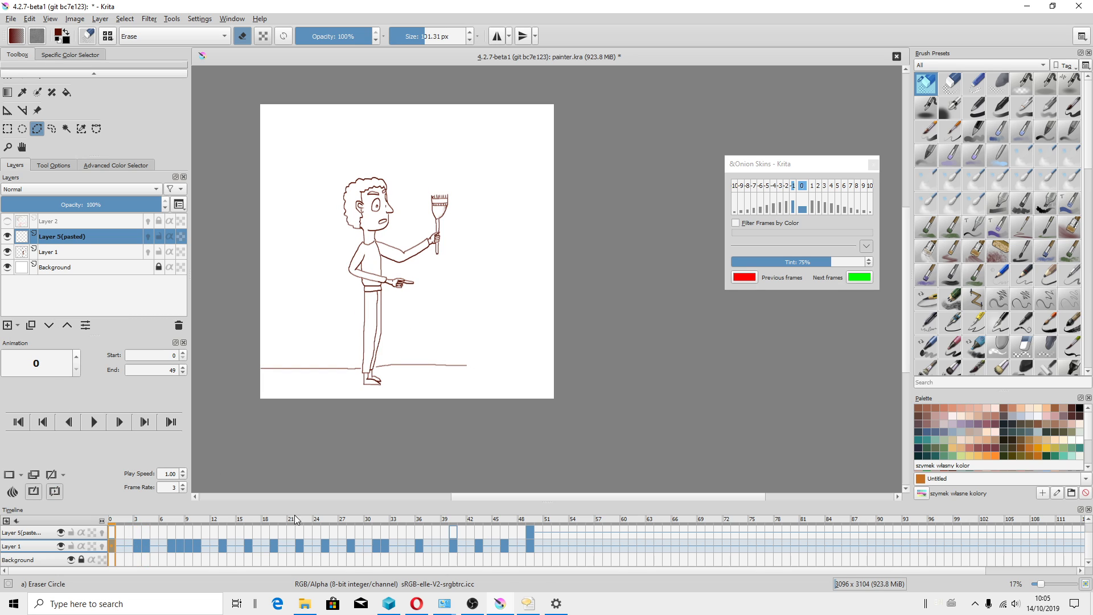
pyautogui.click(531, 543)
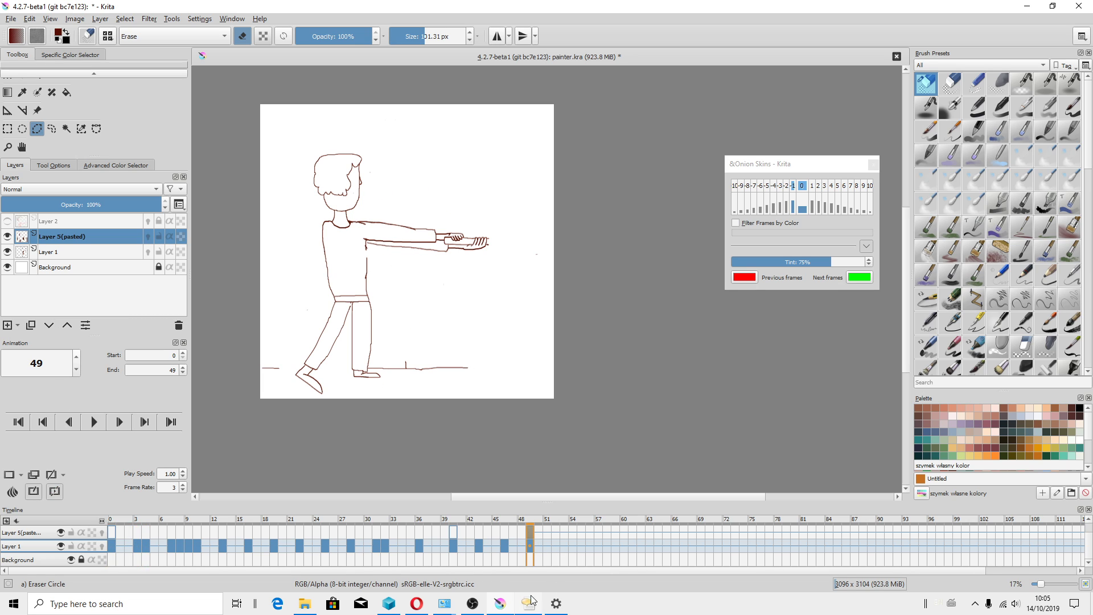
pyautogui.click(27, 530)
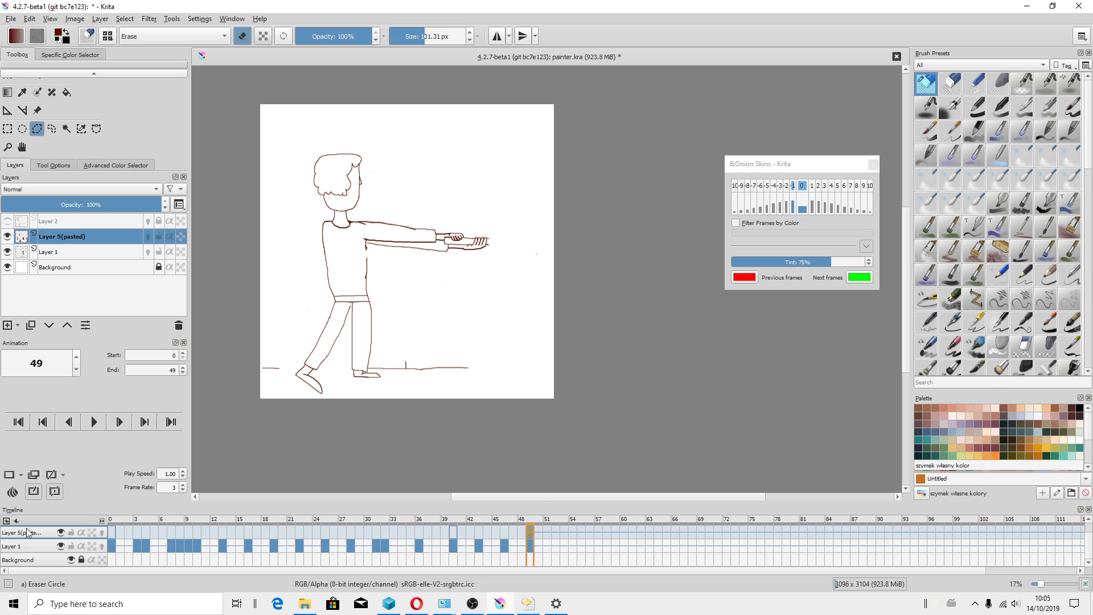
pyautogui.click(533, 605)
# Step: Replace the speech preview text with 'now,we will merge with layer,which is below' and play it aloud
pyautogui.moveTo(956, 304); pyautogui.dragTo(732, 304)
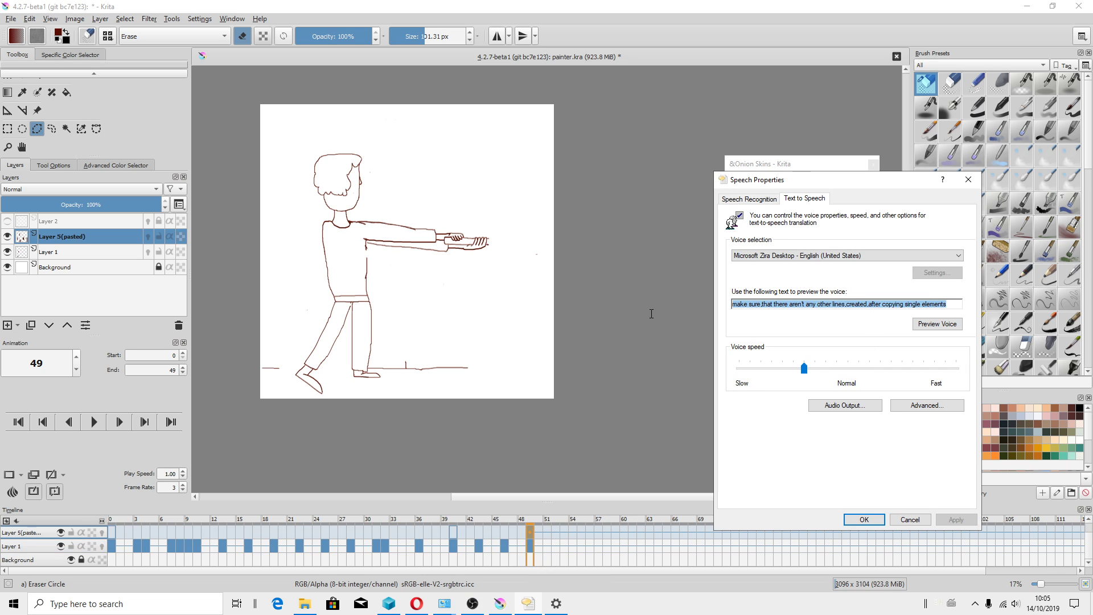
pyautogui.write('now,we will merge with lay')
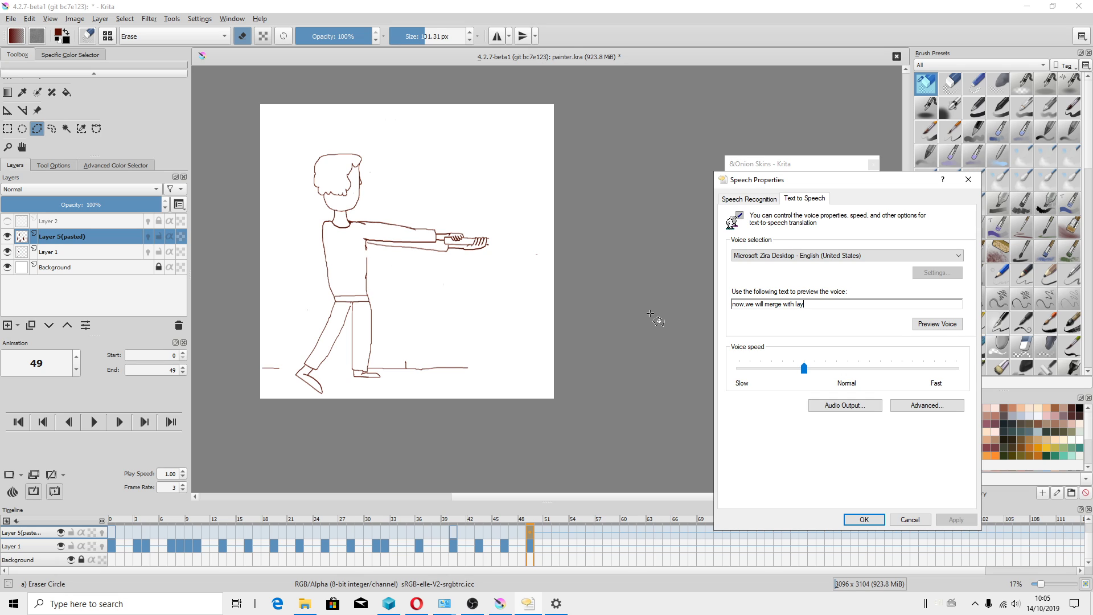
pyautogui.write('r,w')
pyautogui.write('w')
pyautogui.click(937, 323)
# Step: Back in Krita, merge Layer 5(pasted) down into Layer 1
pyautogui.click(617, 39)
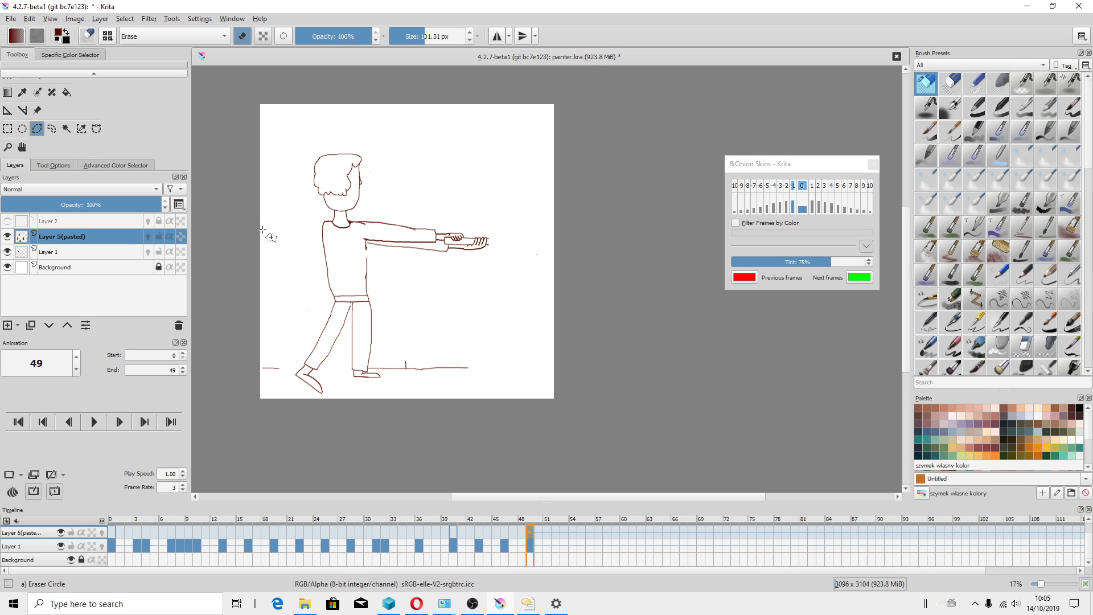
pyautogui.rightClick(76, 237)
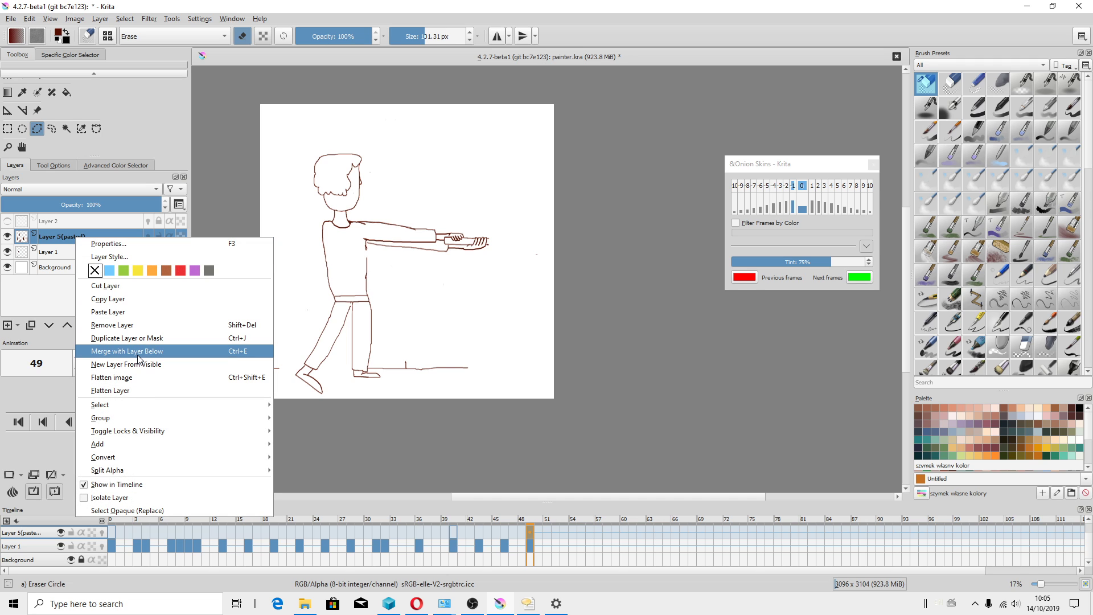
pyautogui.press('Escape')
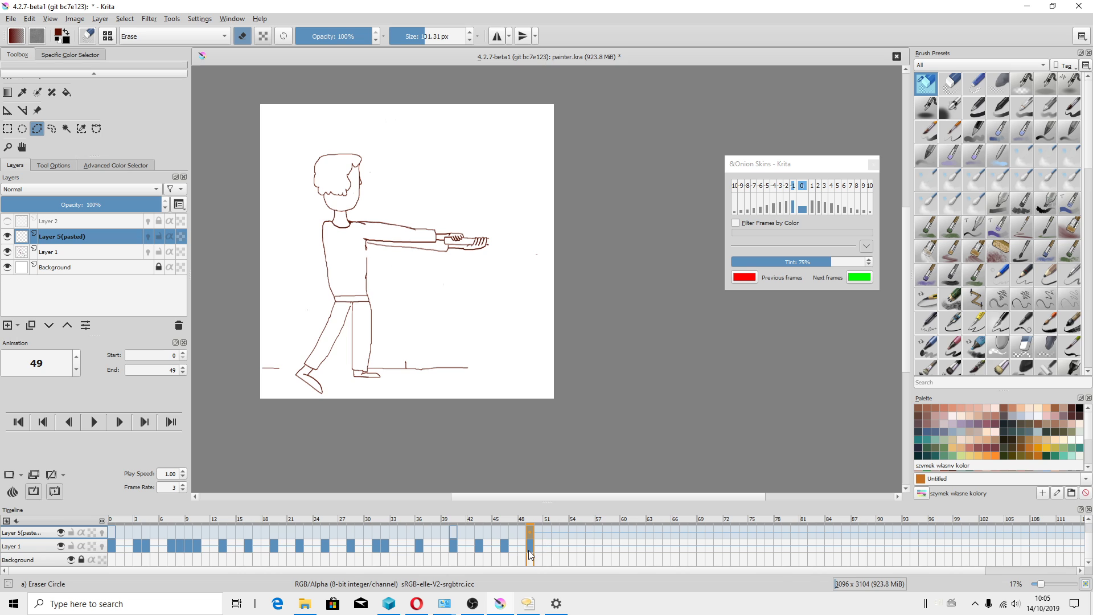
pyautogui.click(486, 546)
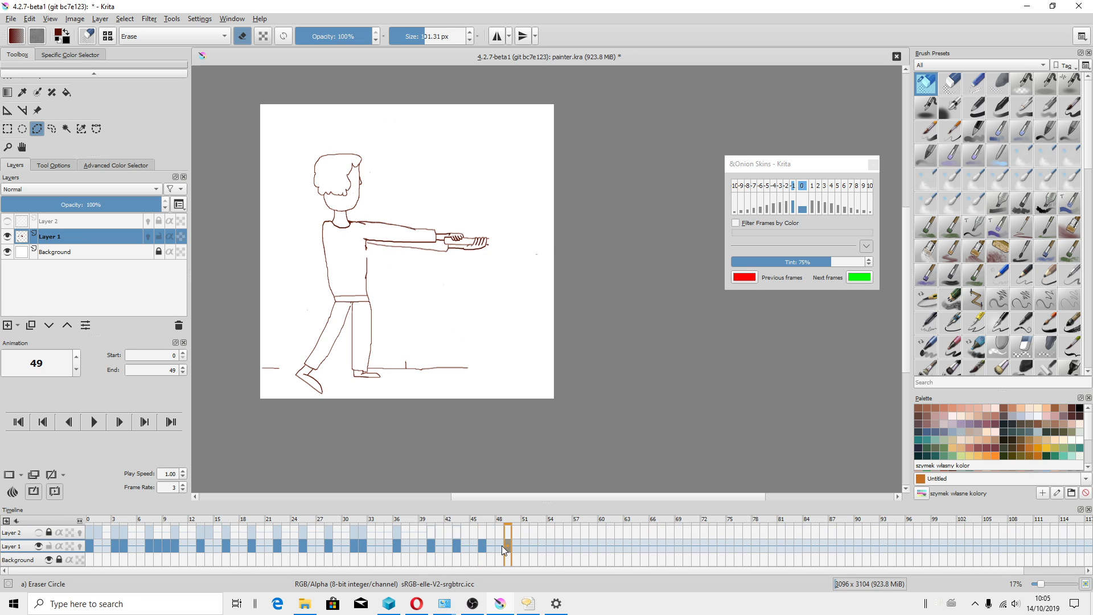
# Step: Step back through earlier frames to frame 1, then bring OBS and Speech Properties forward
pyautogui.click(456, 546)
pyautogui.click(414, 546)
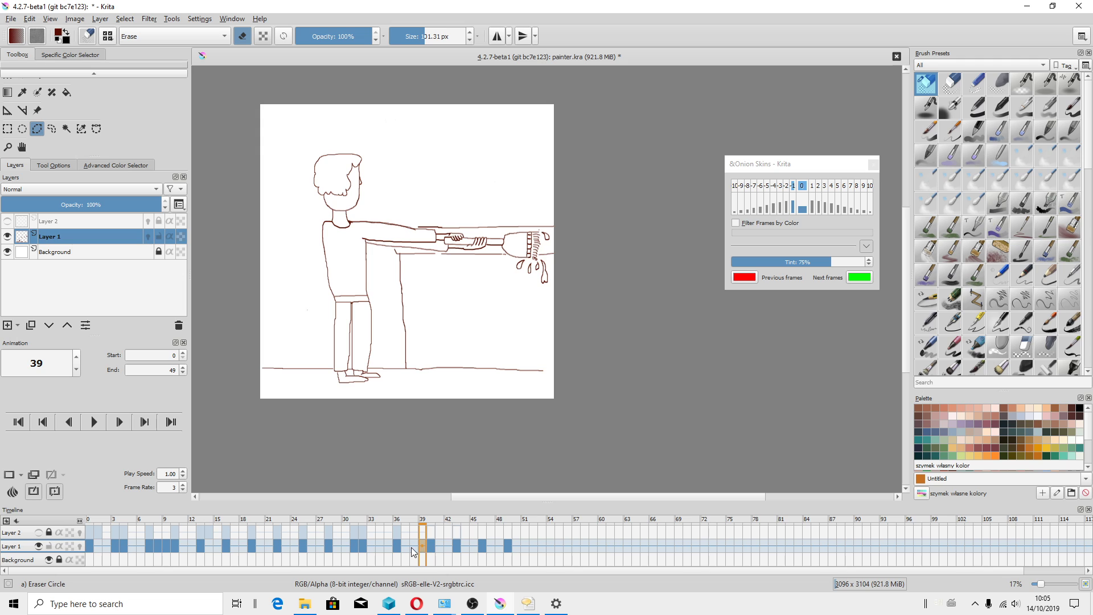
pyautogui.click(94, 548)
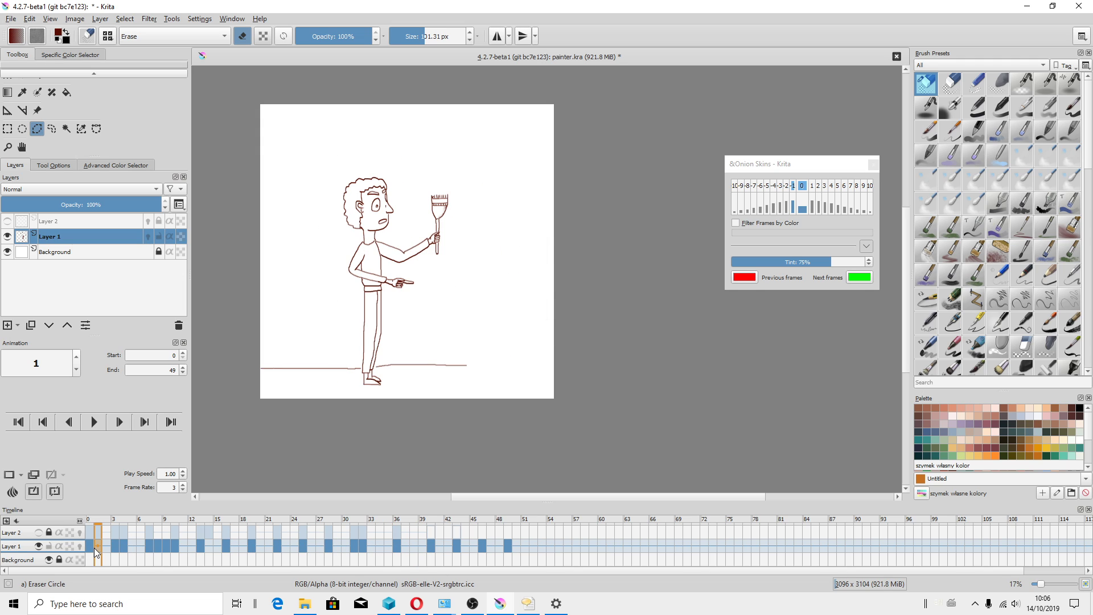
pyautogui.click(472, 604)
pyautogui.click(530, 604)
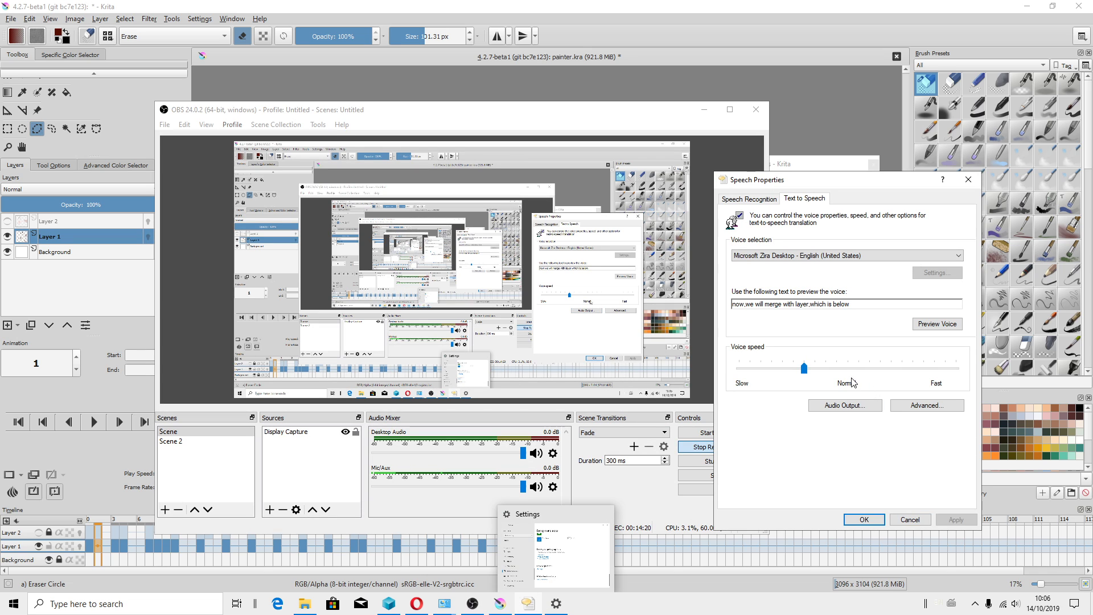
# Step: Replace the preview text with 'ok guys,i hope that you really liked this video,please,subscribe my channel' and play it
pyautogui.moveTo(865, 302); pyautogui.dragTo(706, 313)
pyautogui.write('o')
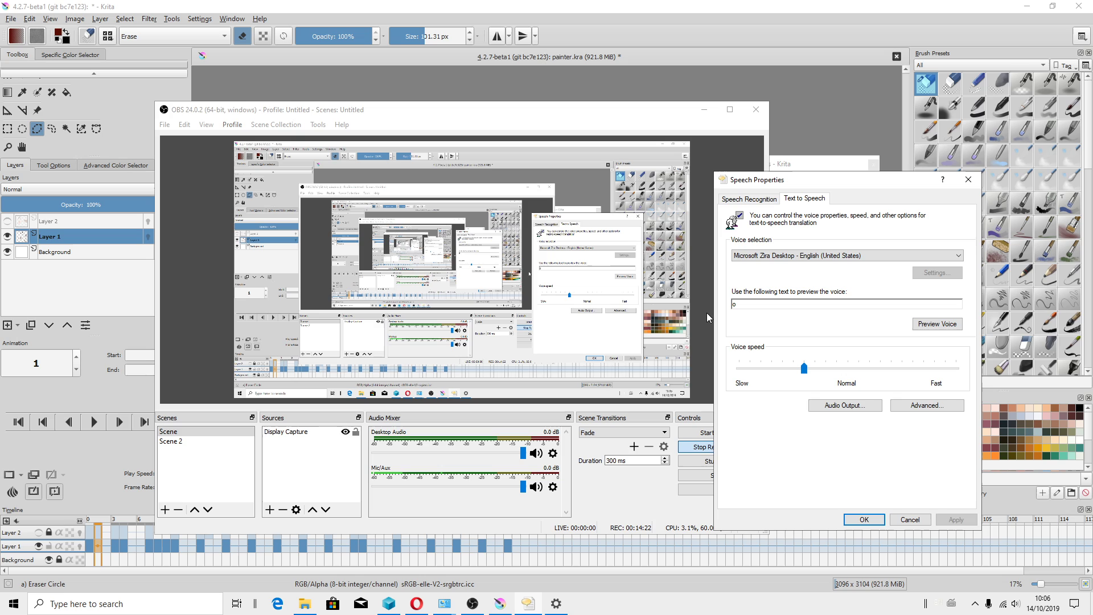
pyautogui.write('k guy')
pyautogui.write('s,i hope ')
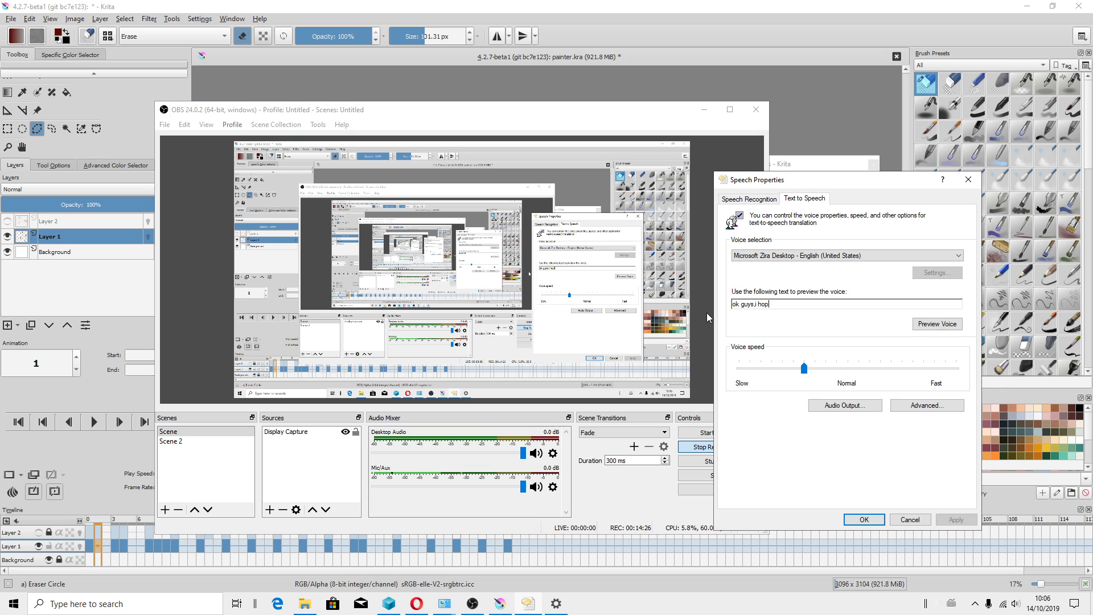
pyautogui.write('that ')
pyautogui.write('you rea')
pyautogui.write('lly liked')
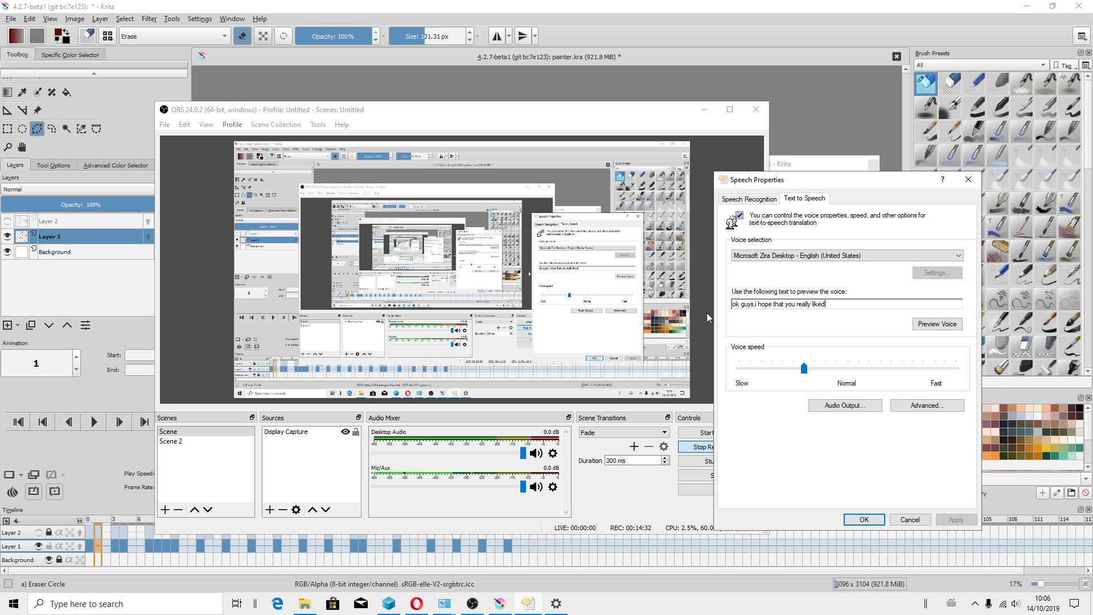
pyautogui.write(' this vi')
pyautogui.write('deo')
pyautogui.write(',please,')
pyautogui.write('sub')
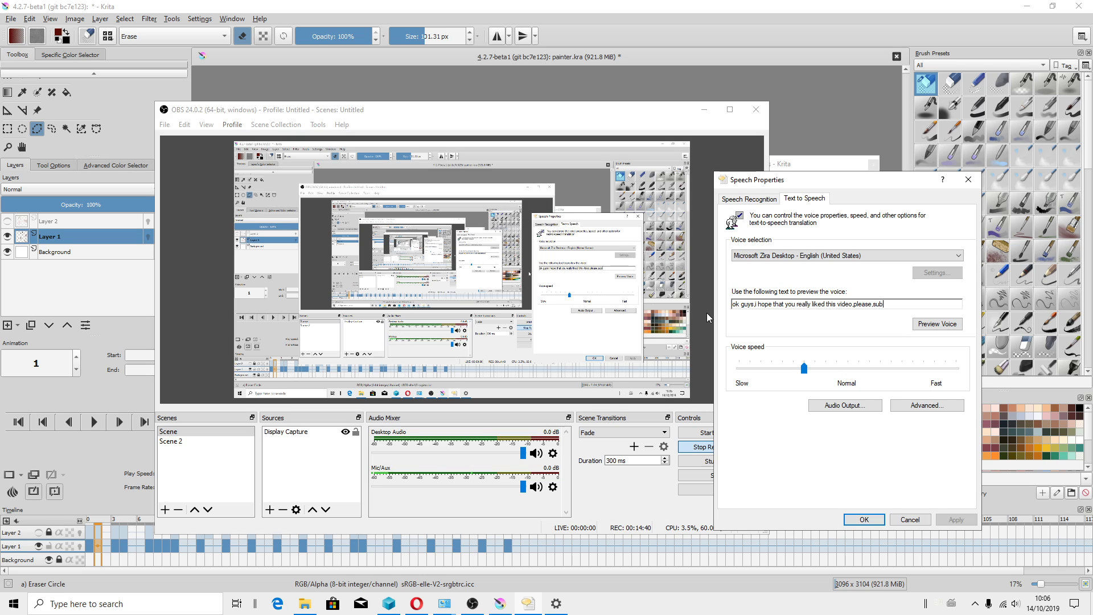
pyautogui.write('scribe')
pyautogui.write(' my c')
pyautogui.write('hannel')
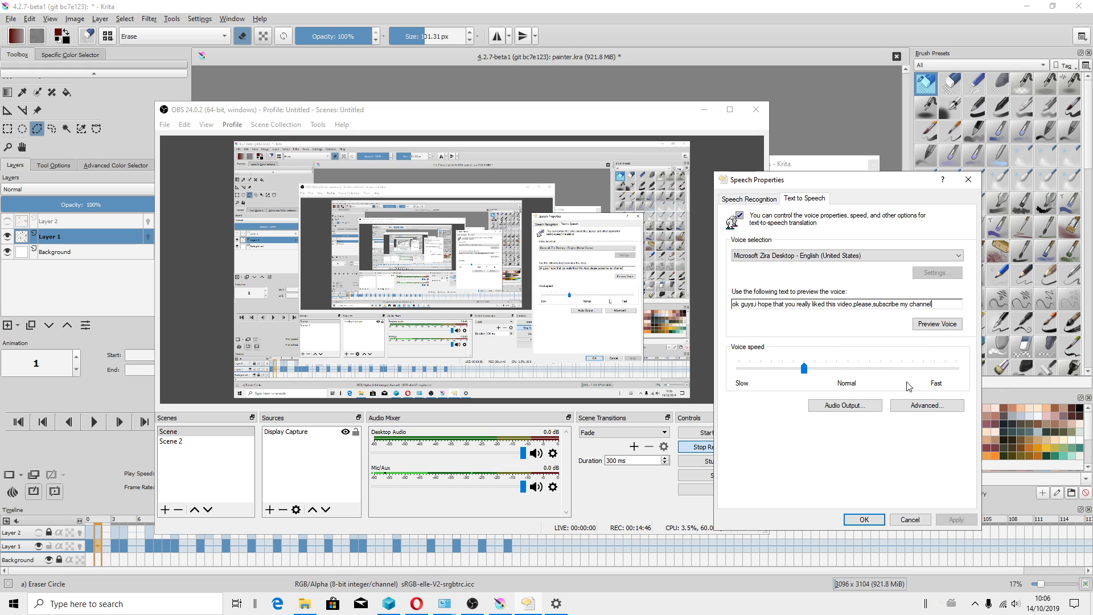
pyautogui.click(937, 324)
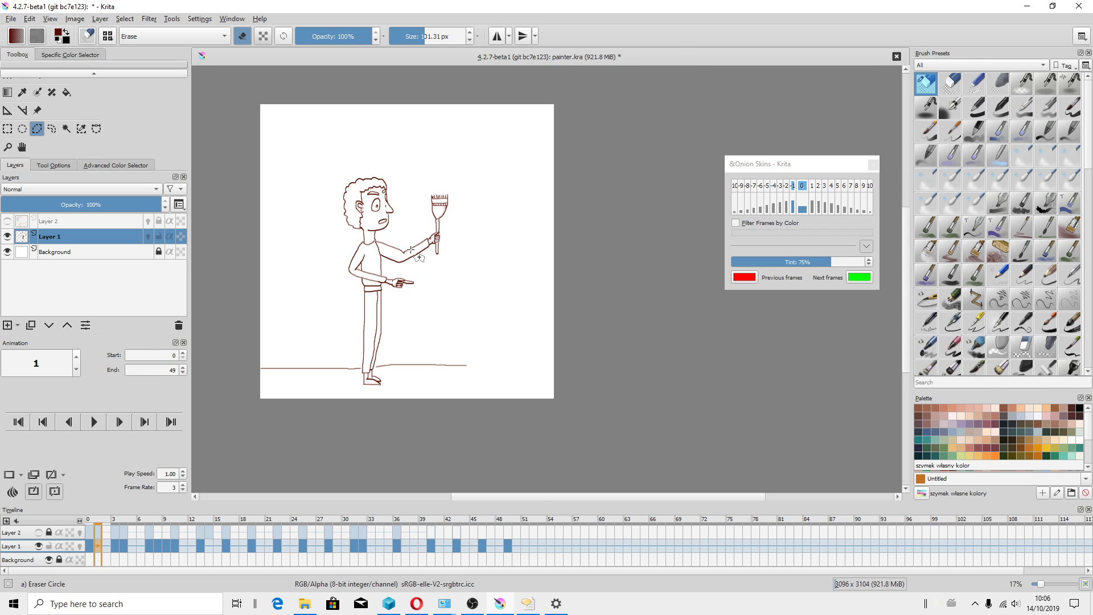
# Step: Zoom the canvas to 25%, read the GNU GPL v3 License page in About Krita, then close it
pyautogui.scroll(2, 411, 248)
pyautogui.scroll(-2, 411, 248)
pyautogui.scroll(1, 411, 249)
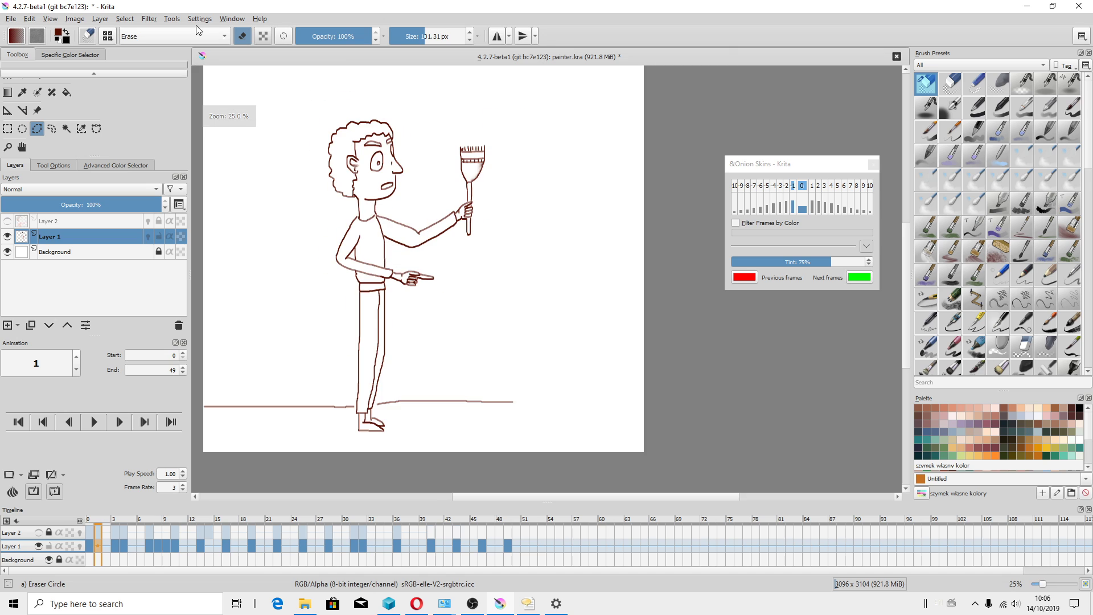
pyautogui.click(267, 16)
pyautogui.click(289, 73)
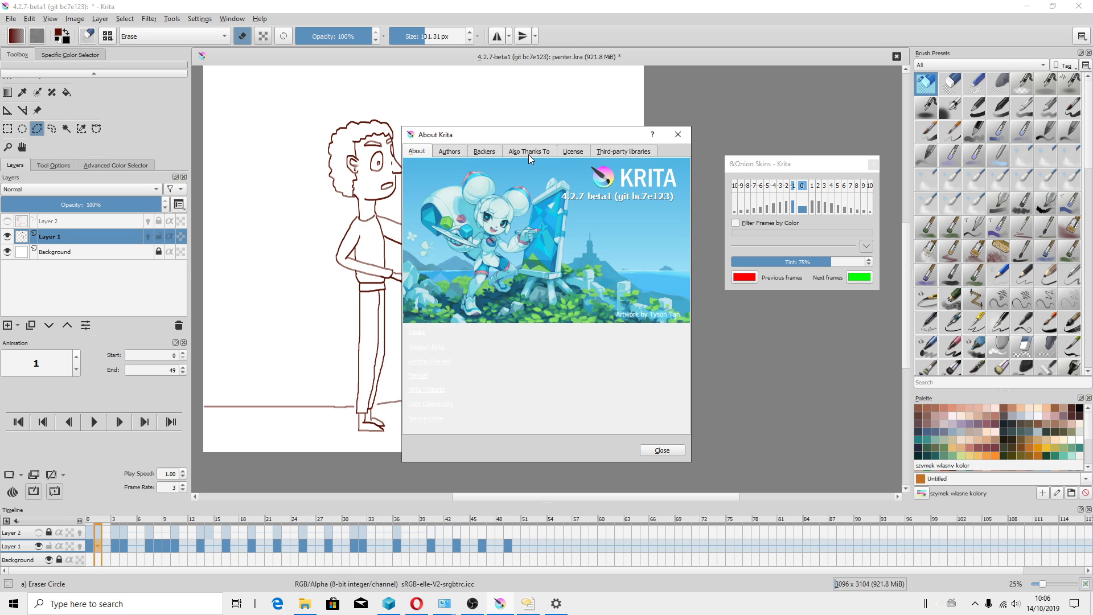
pyautogui.click(570, 152)
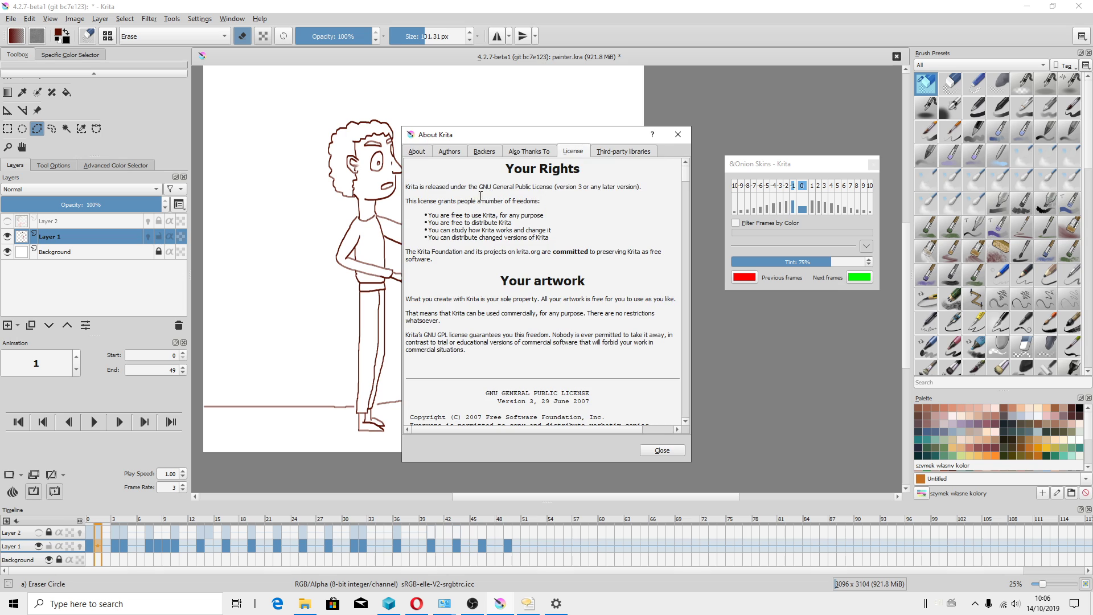
pyautogui.moveTo(405, 187); pyautogui.dragTo(558, 187)
pyautogui.click(678, 134)
# Step: Have the voice read 'Krita is,Open Source Application and free of charge', then switch back to Krita
pyautogui.click(534, 604)
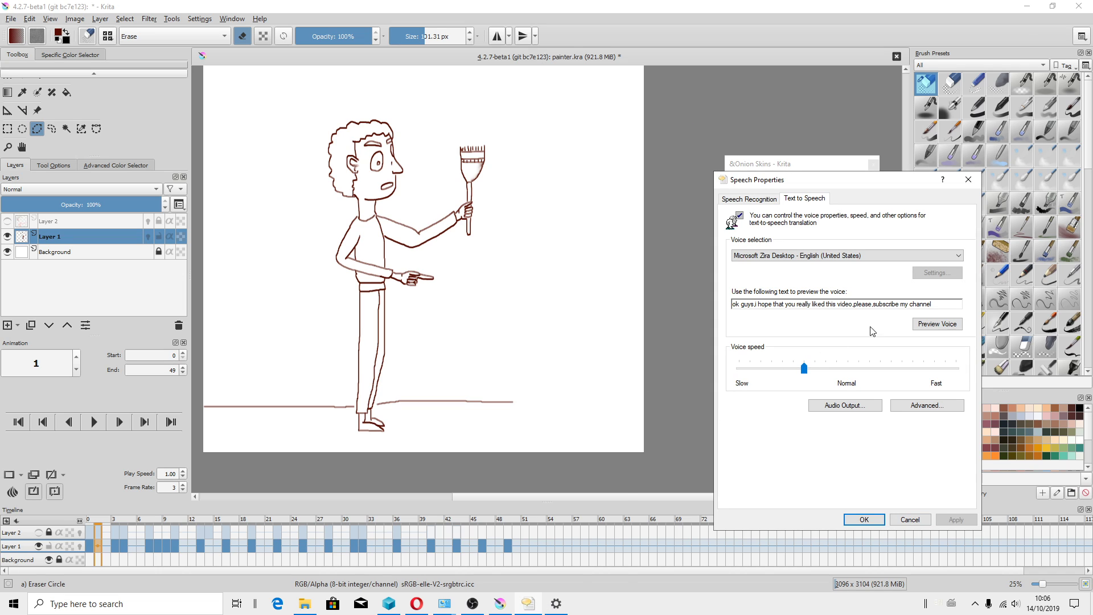
pyautogui.write('Krita i')
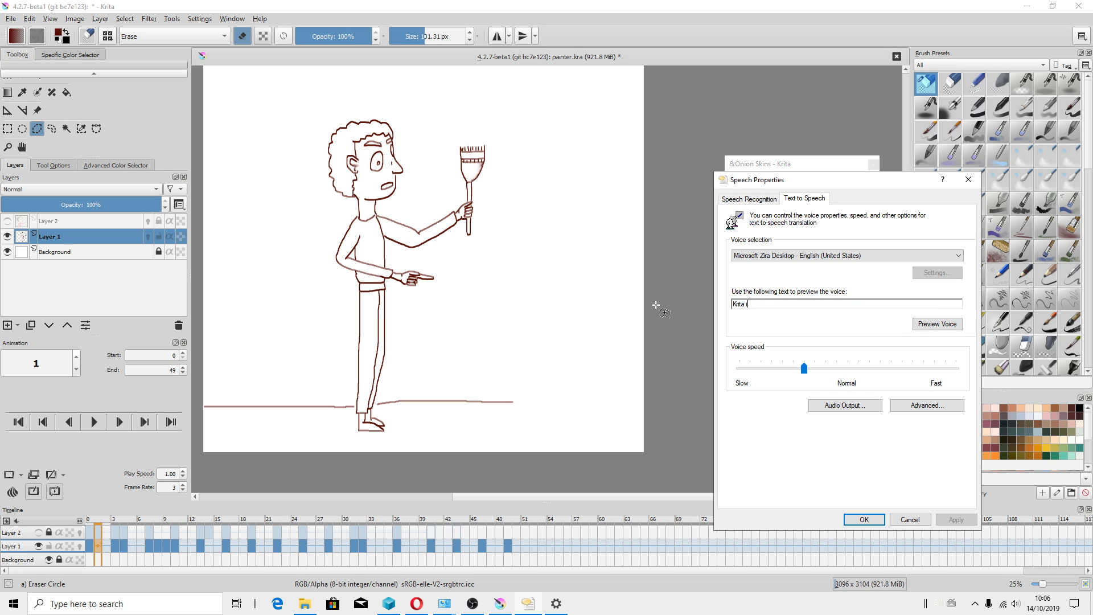
pyautogui.write('en')
pyautogui.write(' S')
pyautogui.write('reew')
pyautogui.click(925, 323)
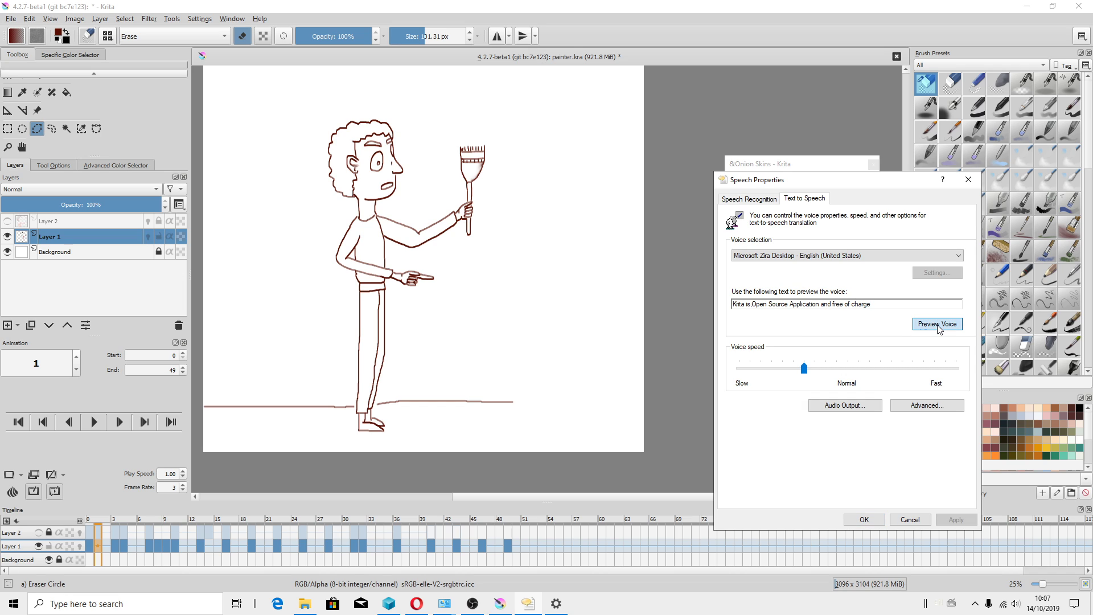
pyautogui.click(729, 45)
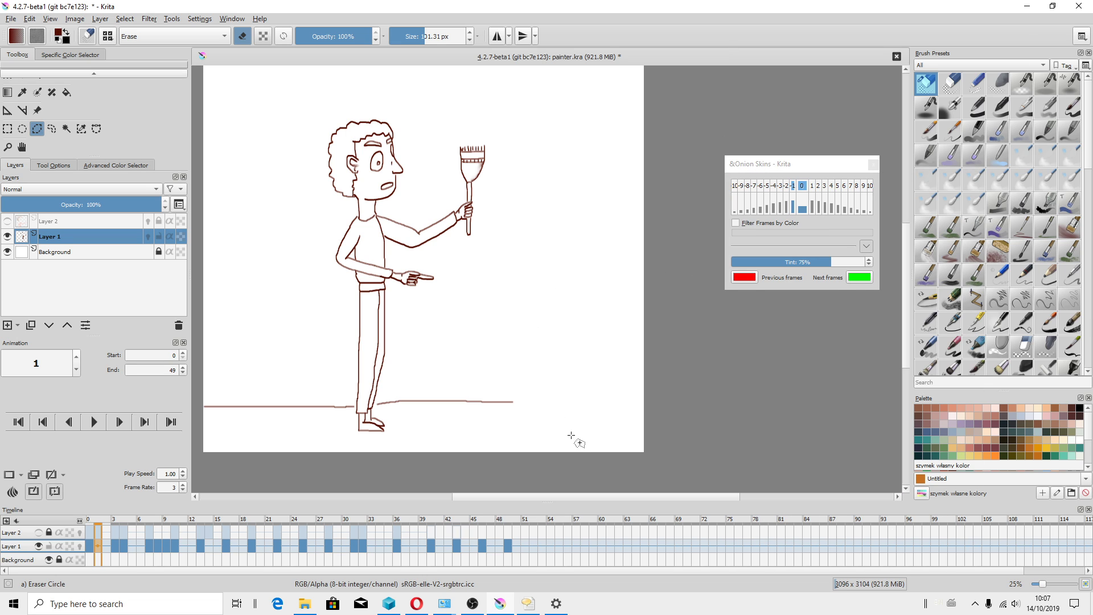